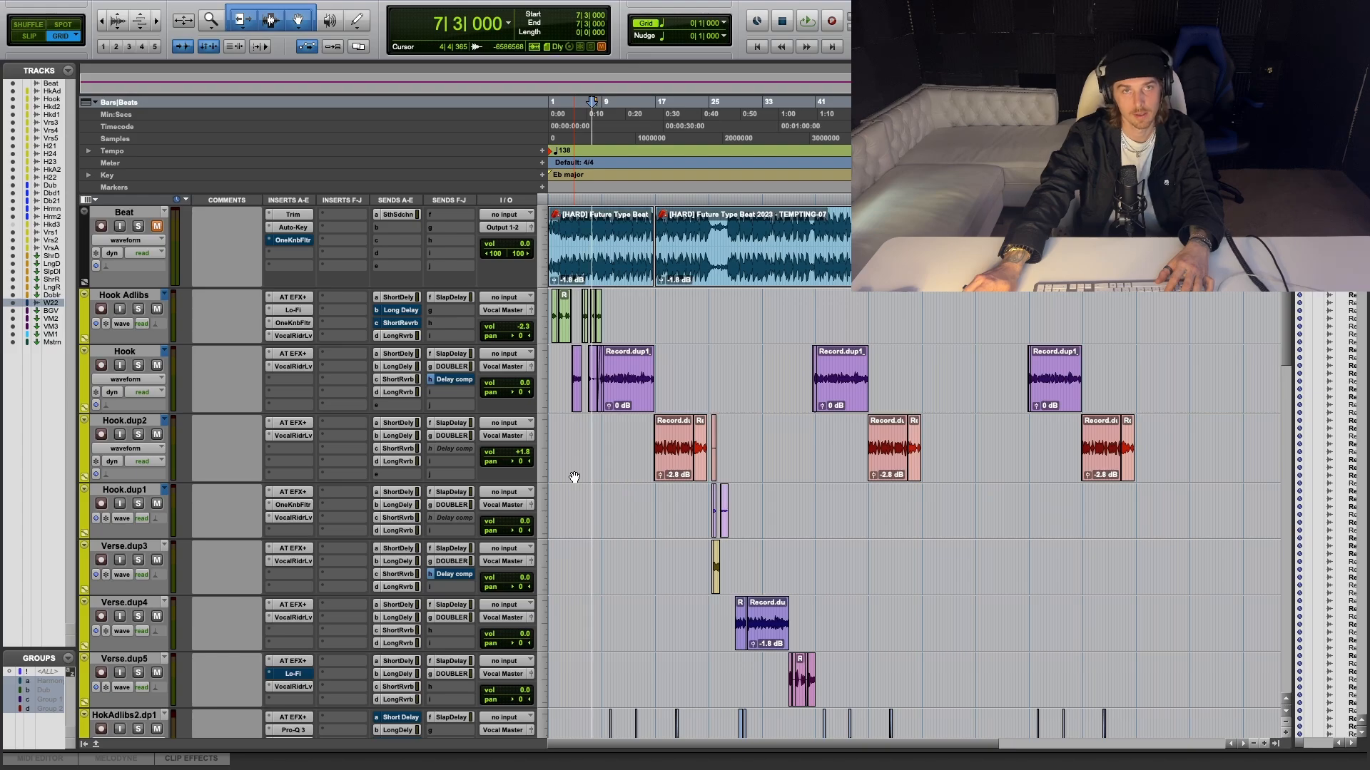
Play the song from bar 7 and again from bar 34 to audition the hook and verse sections.
{"action": "key", "text": "space"}
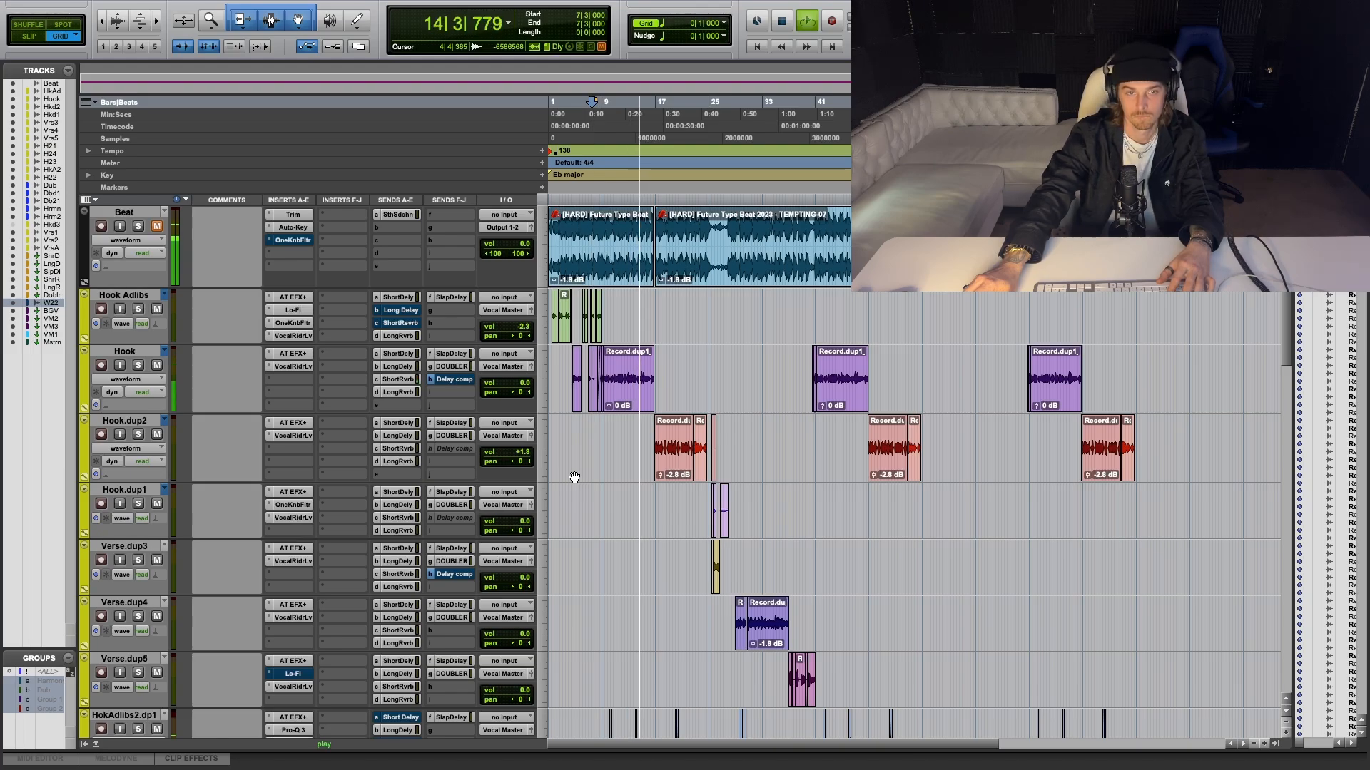
{"action": "key", "text": "space"}
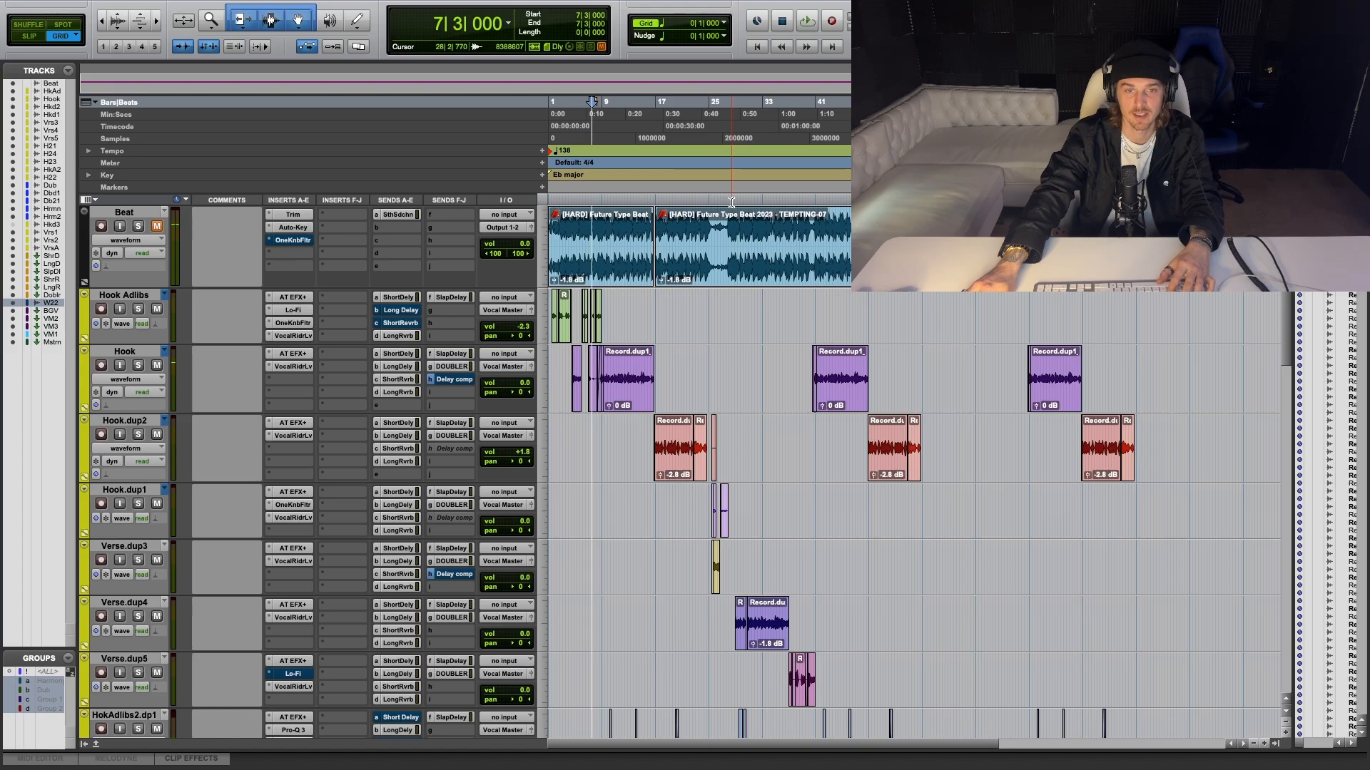
{"action": "left_click", "coordinate": [773, 197]}
{"action": "key", "text": "space"}
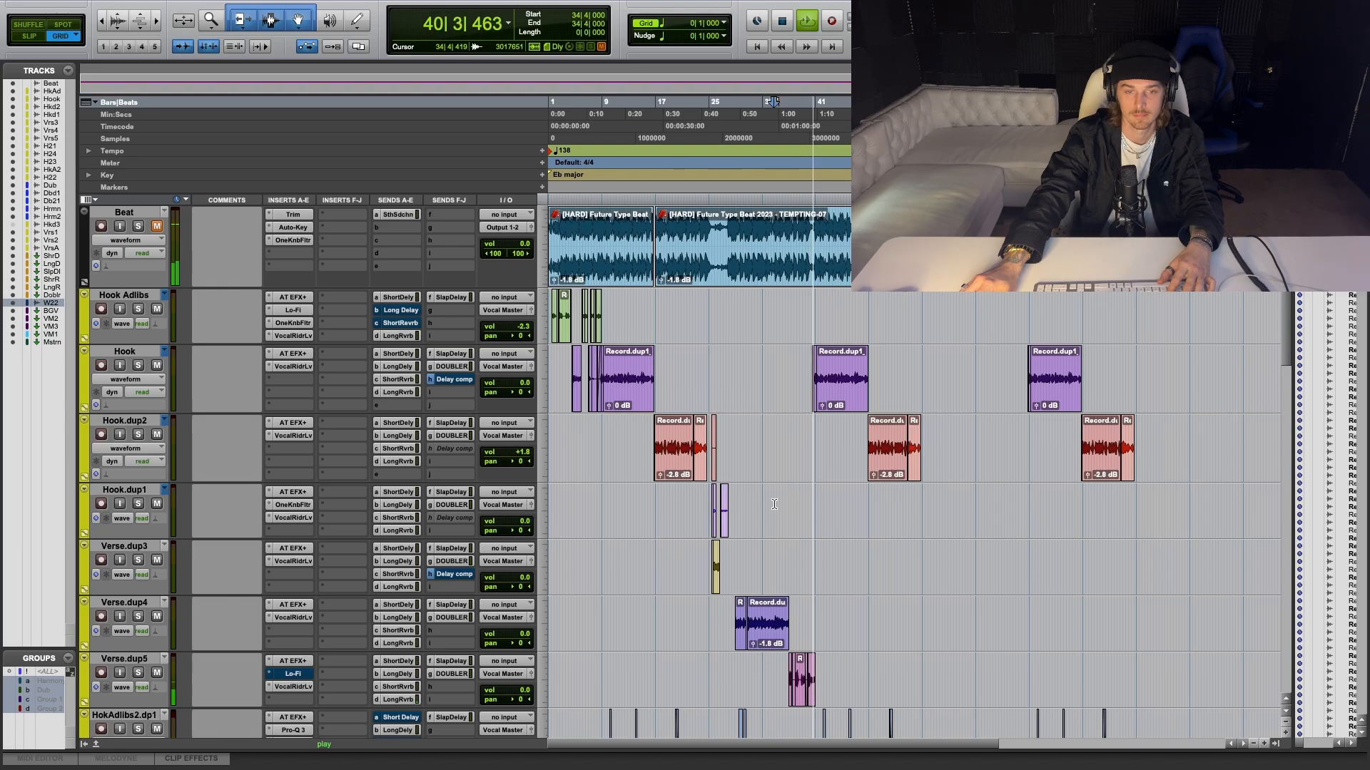
{"action": "key", "text": "space"}
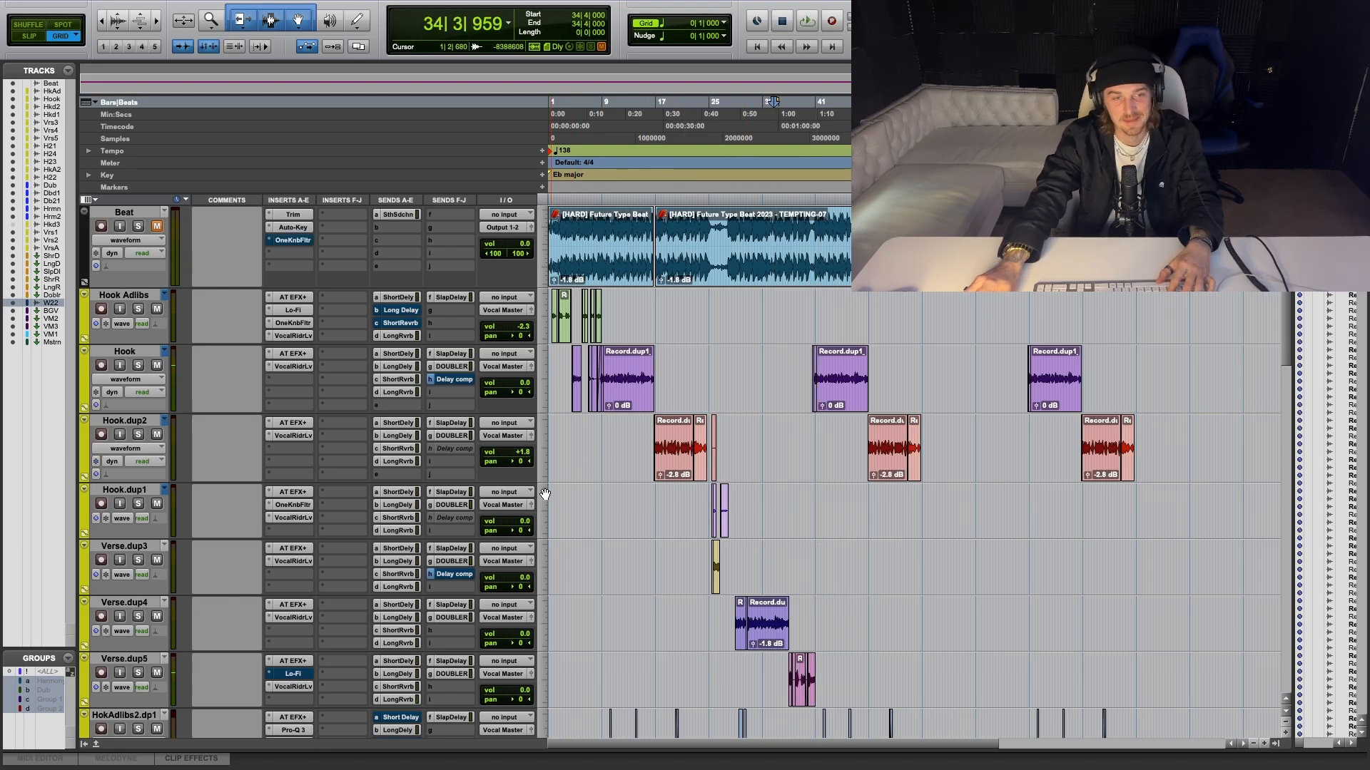
Open the Doubler2 insert on the Dub track, examine the pan of both voices, and solo the track.
{"action": "scroll", "coordinate": [365, 566], "scroll_direction": "down", "scroll_amount": 10}
{"action": "scroll", "coordinate": [365, 566], "scroll_direction": "down", "scroll_amount": 1}
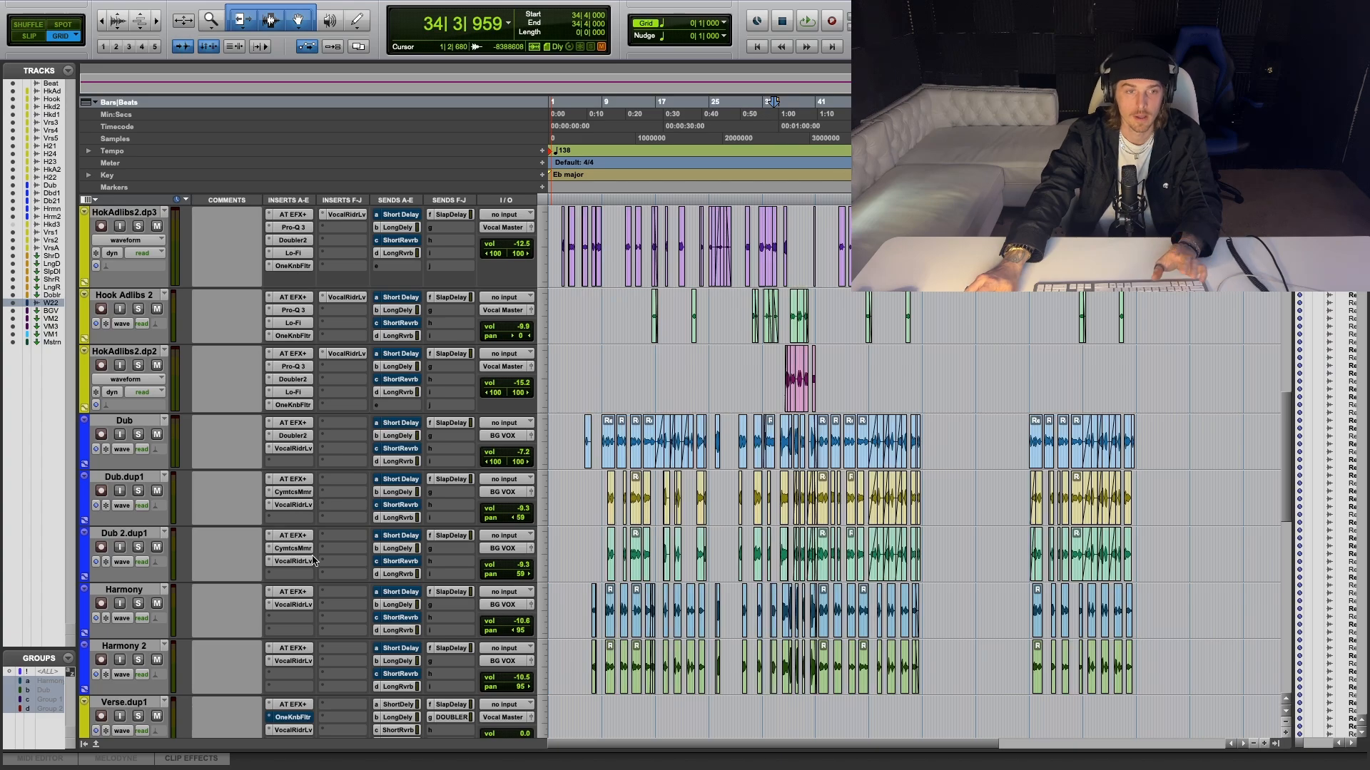
{"action": "scroll", "coordinate": [338, 581], "scroll_direction": "down", "scroll_amount": 1}
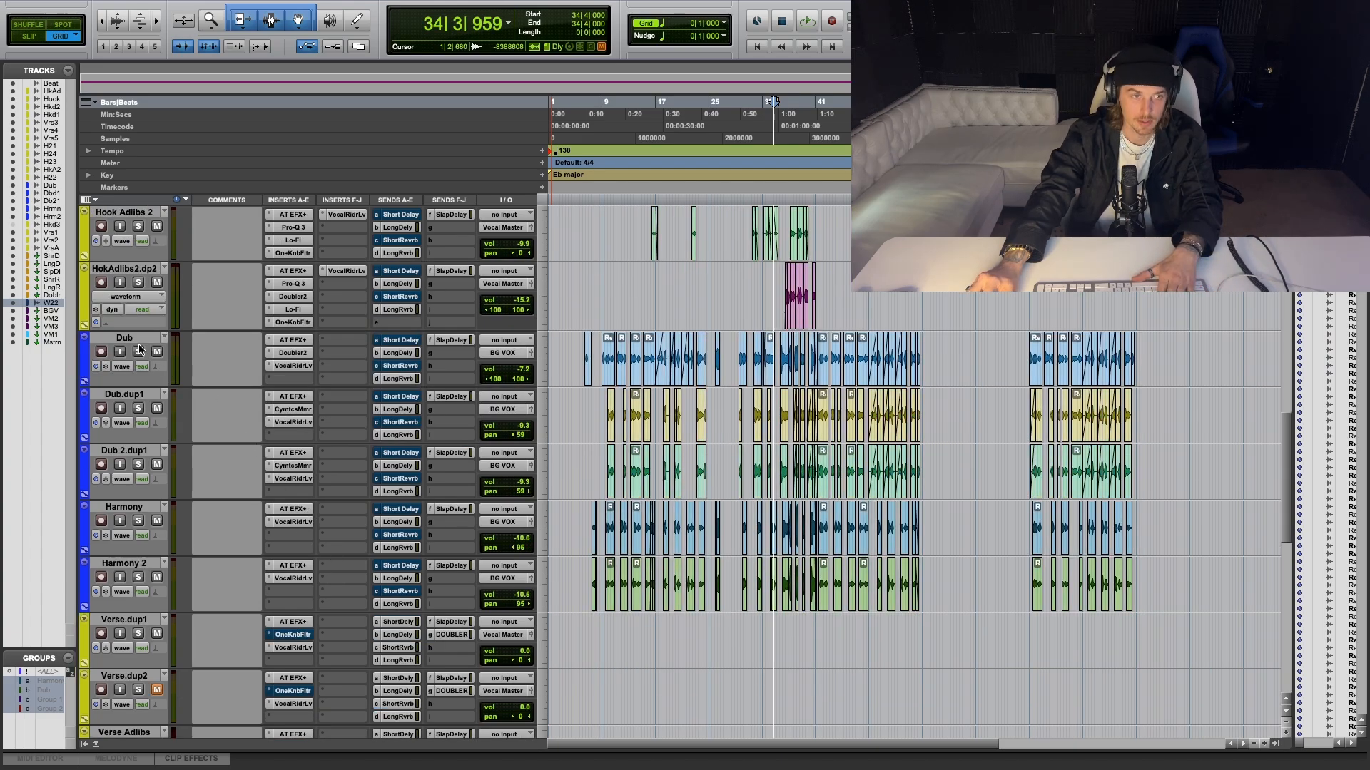
{"action": "left_click", "coordinate": [296, 355]}
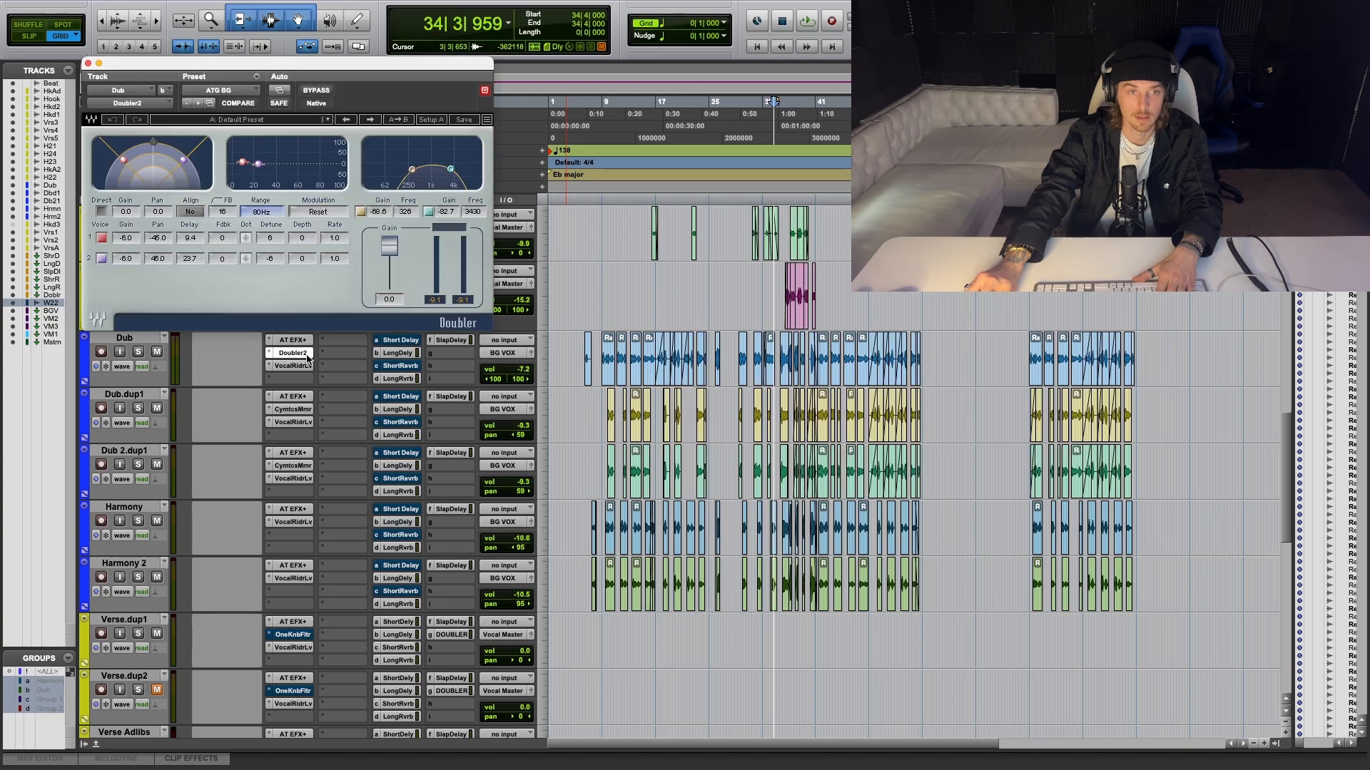
{"action": "left_click_drag", "start_coordinate": [191, 72], "coordinate": [455, 346]}
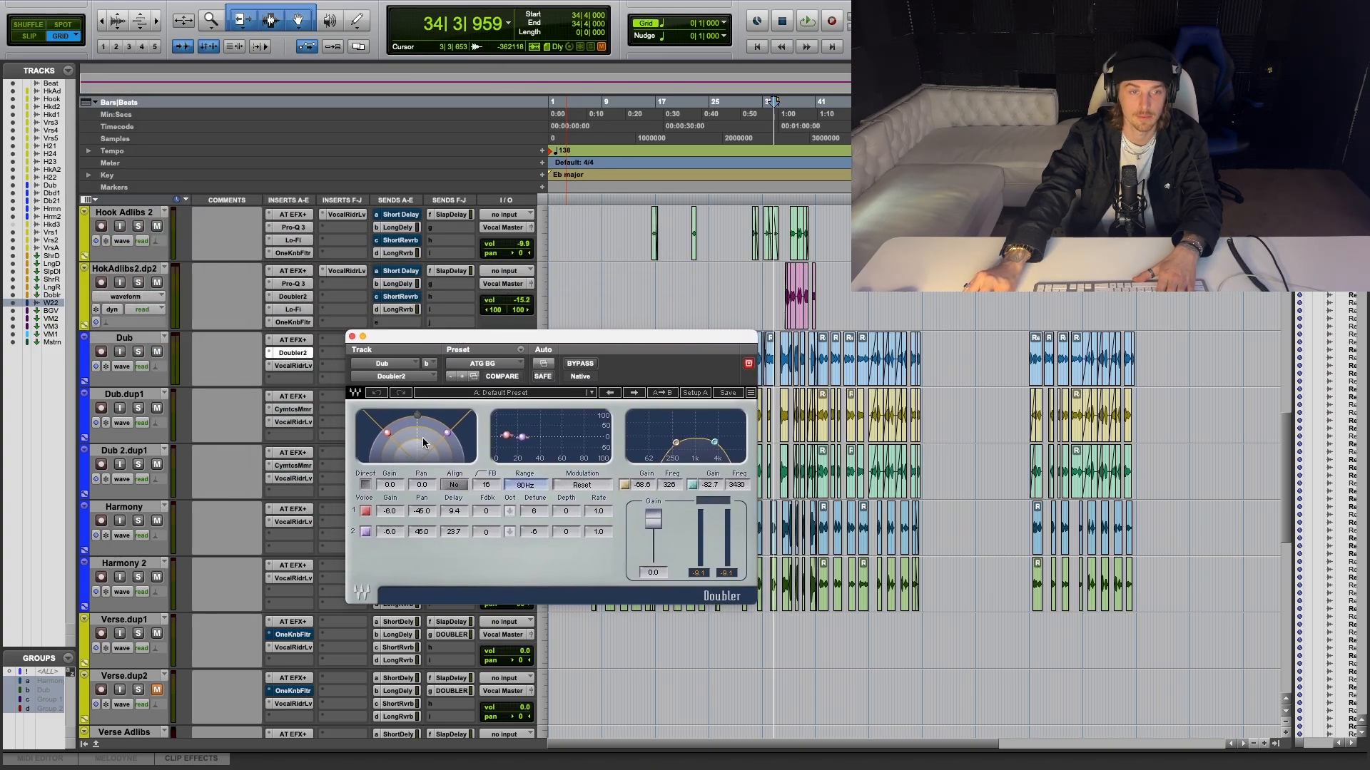
{"action": "left_click", "coordinate": [421, 513]}
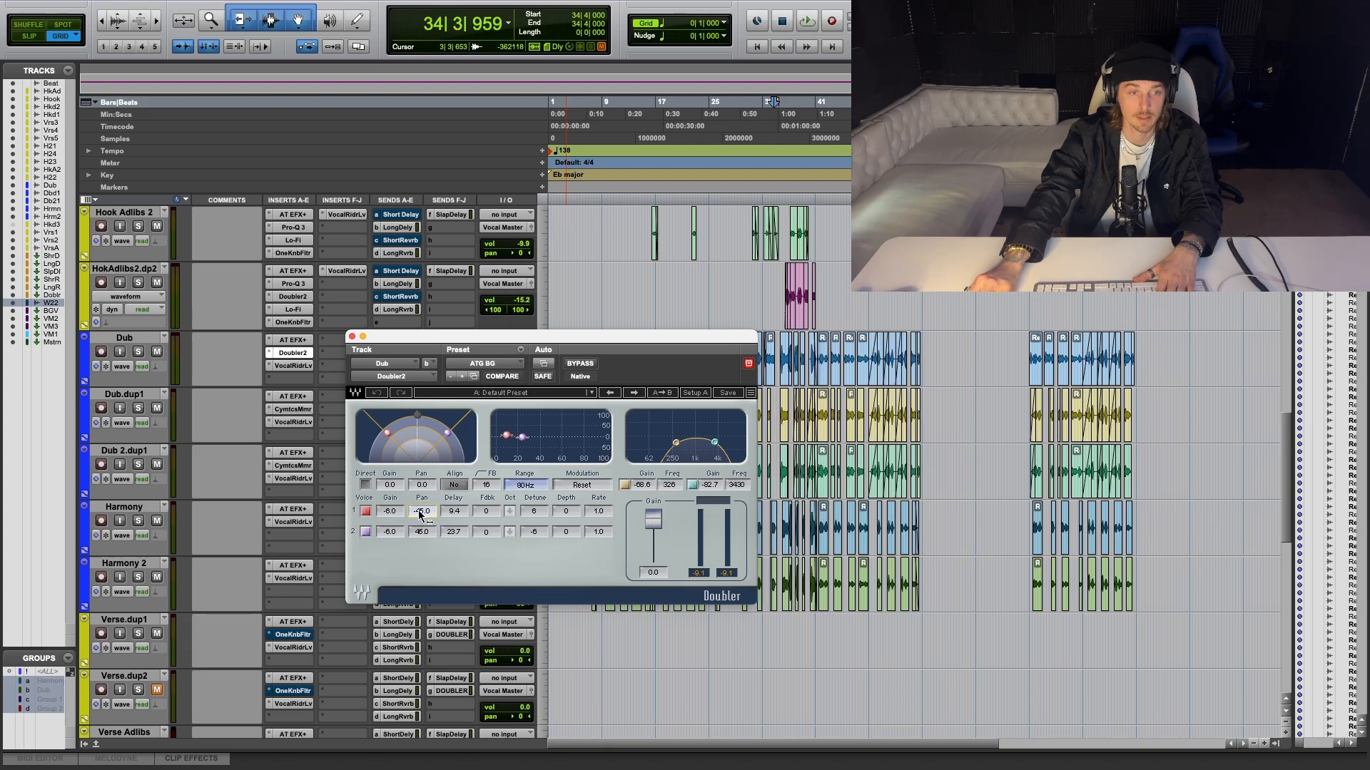
{"action": "left_click", "coordinate": [423, 534]}
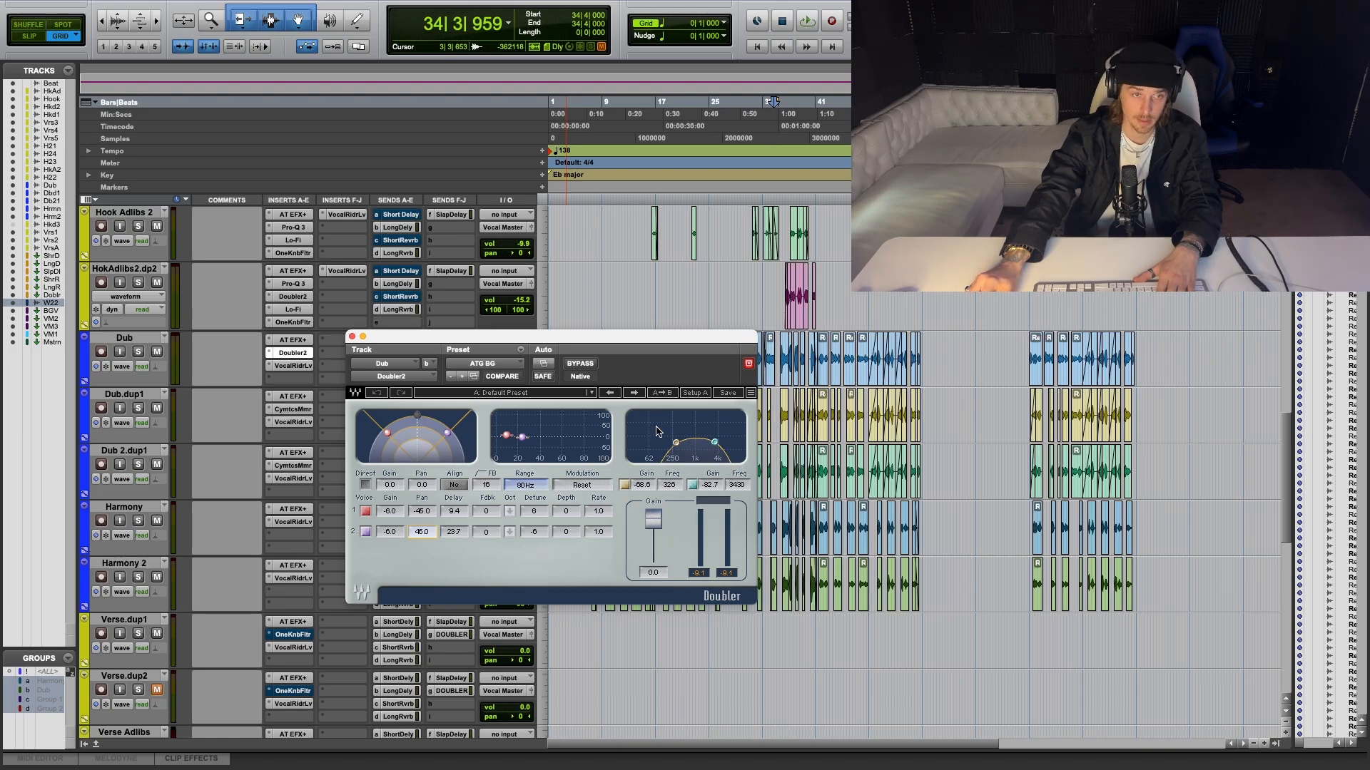
{"action": "left_click", "coordinate": [138, 352]}
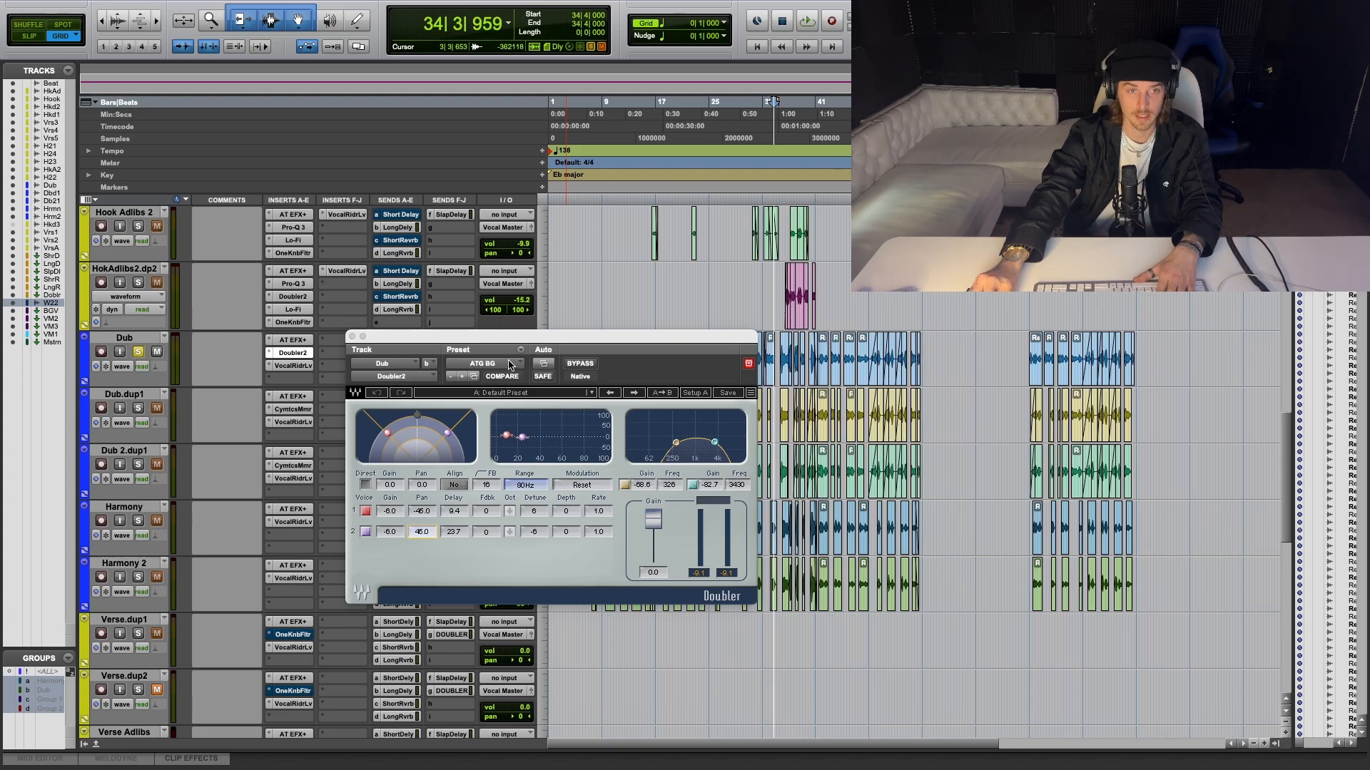
{"action": "left_click_drag", "start_coordinate": [676, 443], "coordinate": [705, 433]}
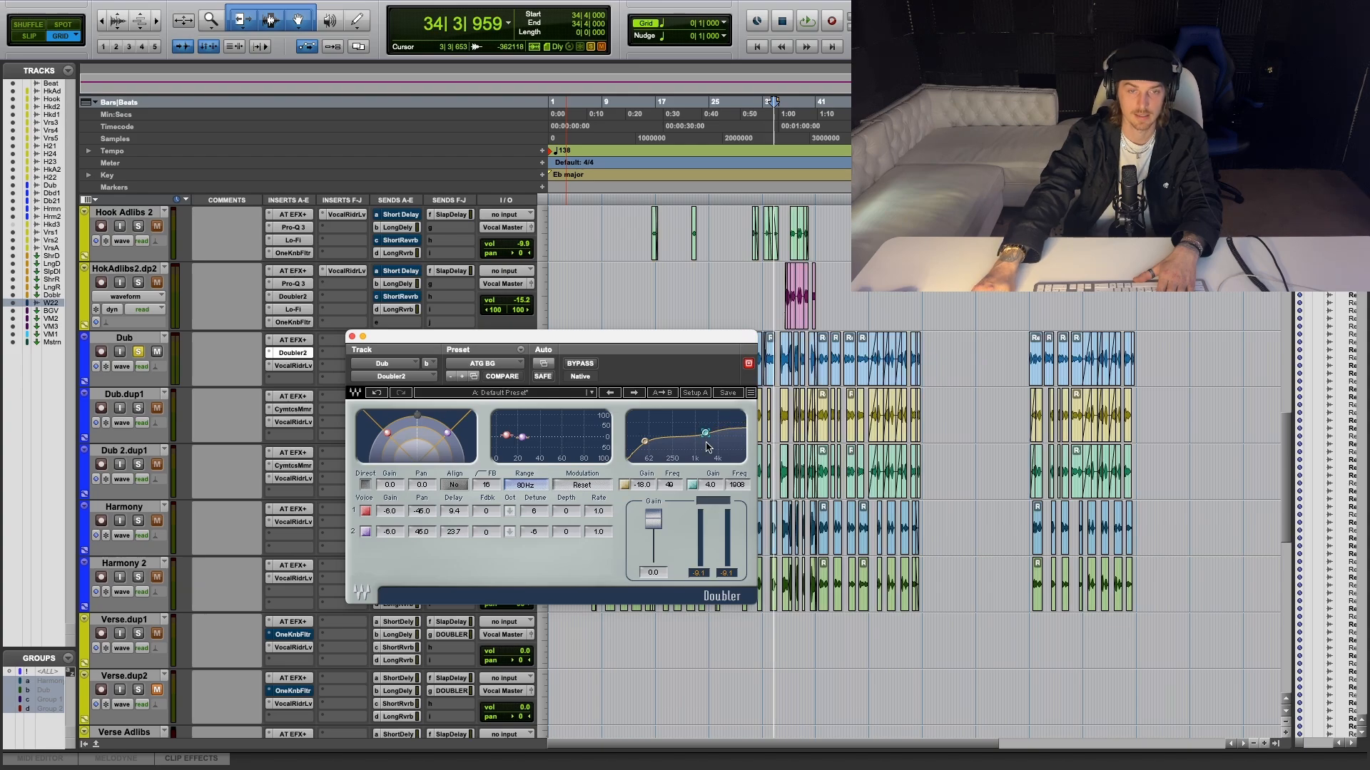
{"action": "left_click", "coordinate": [372, 393]}
{"action": "left_click", "coordinate": [372, 393]}
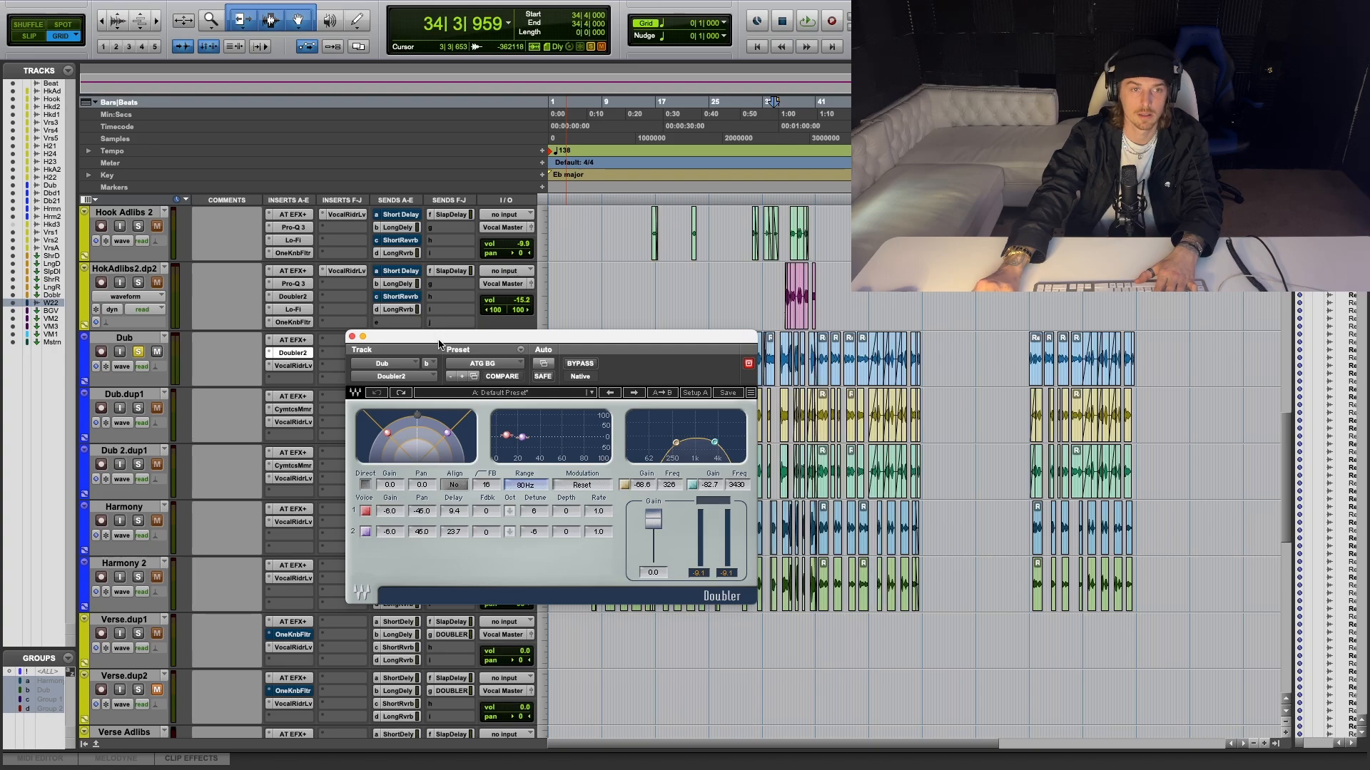
Move the Doubler window clear of the Dub tracks and play the soloed Dub track from bar 8.
{"action": "left_click_drag", "start_coordinate": [439, 344], "coordinate": [433, 575]}
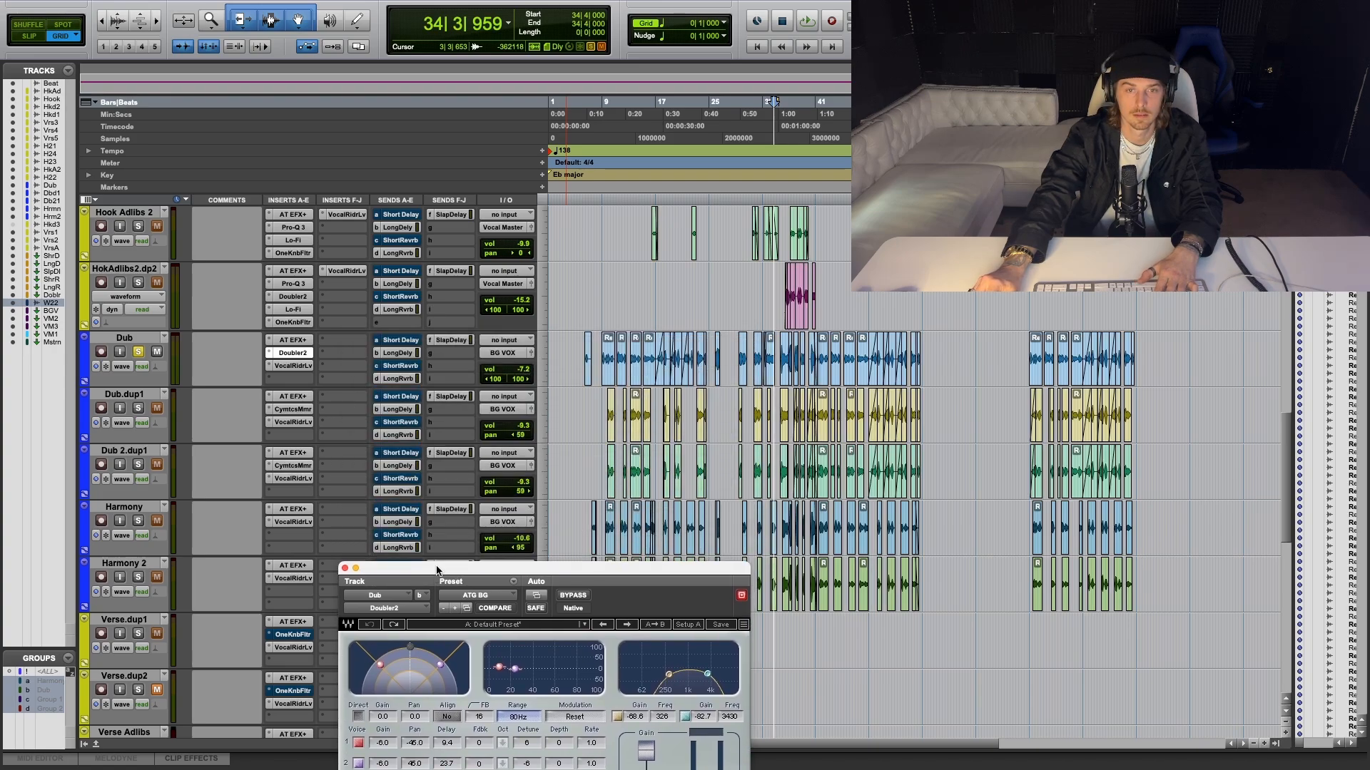
{"action": "left_click", "coordinate": [600, 200]}
{"action": "key", "text": "space"}
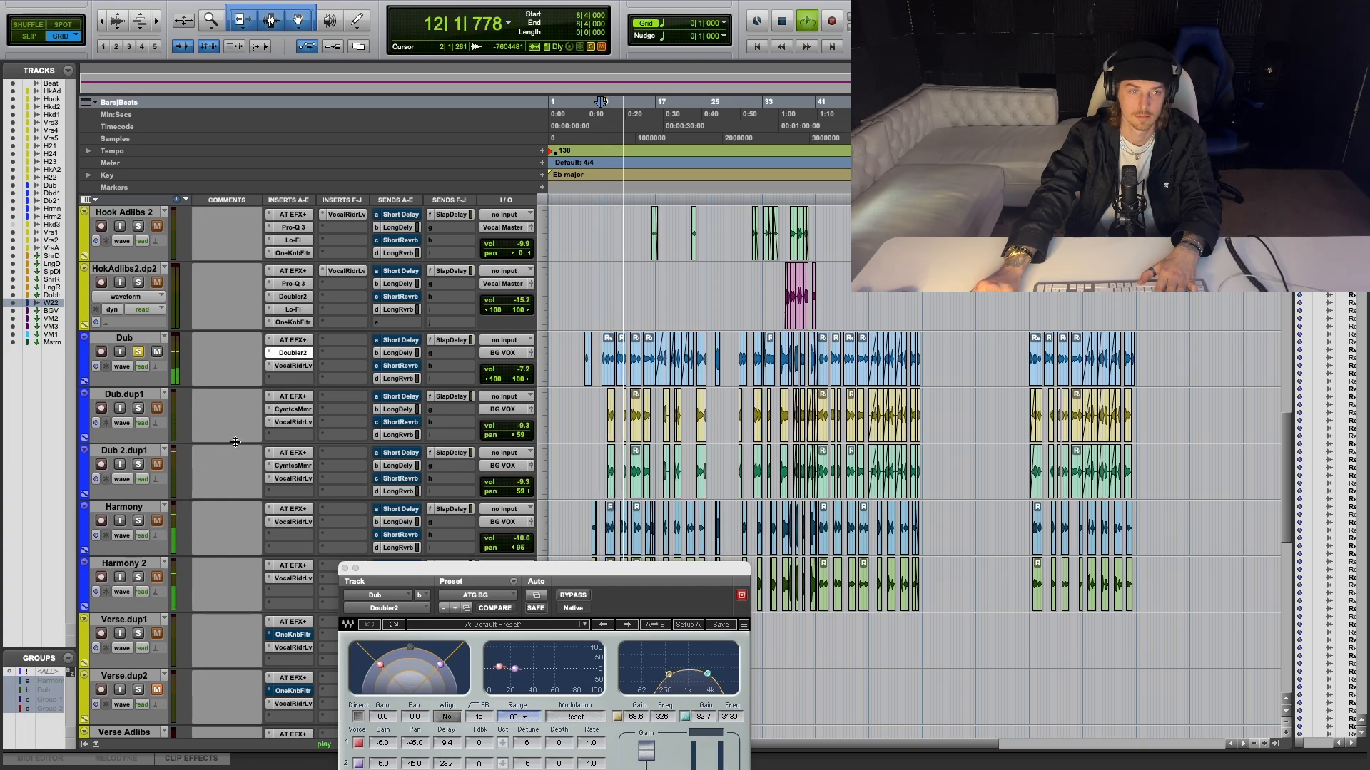
{"action": "key", "text": "space"}
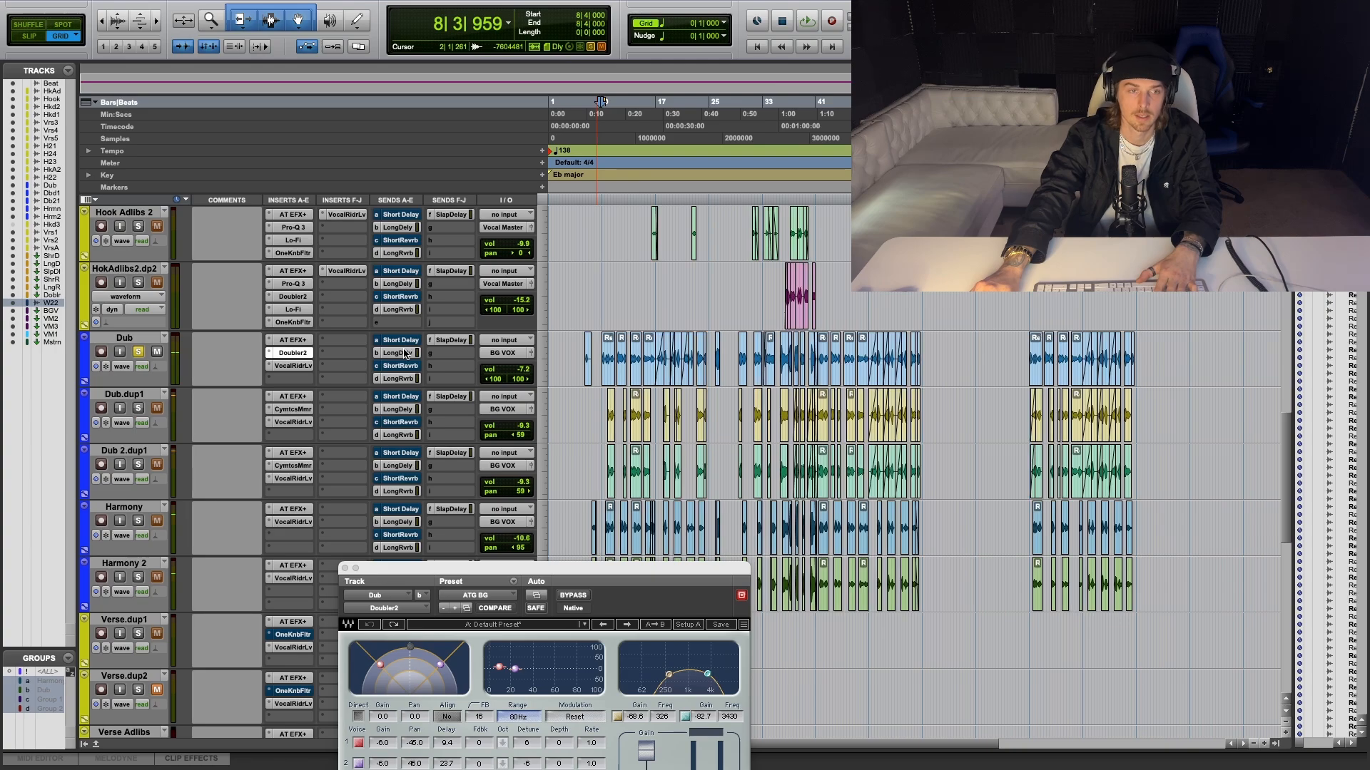
Examine the Dub track's long delay and long reverb send levels, ending on the long delay send.
{"action": "left_click", "coordinate": [402, 353]}
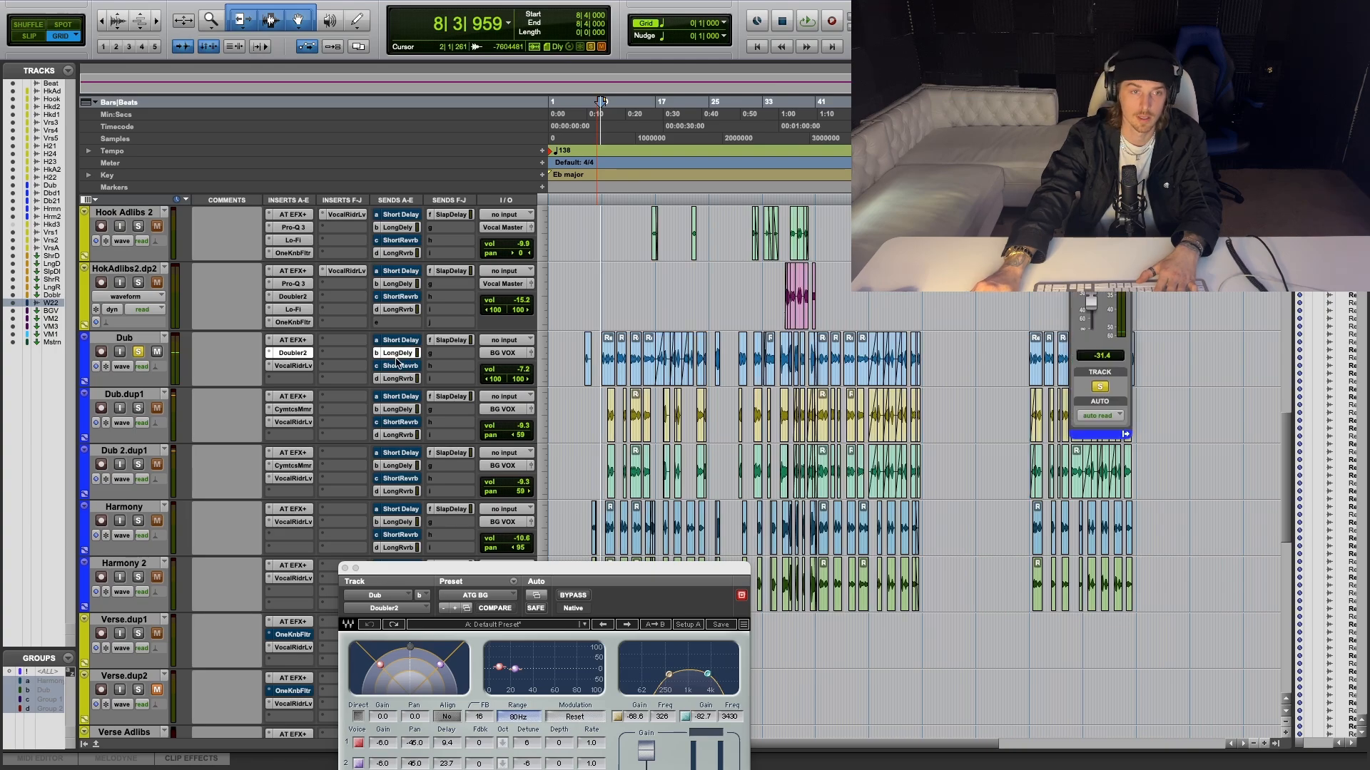
{"action": "left_click", "coordinate": [399, 379]}
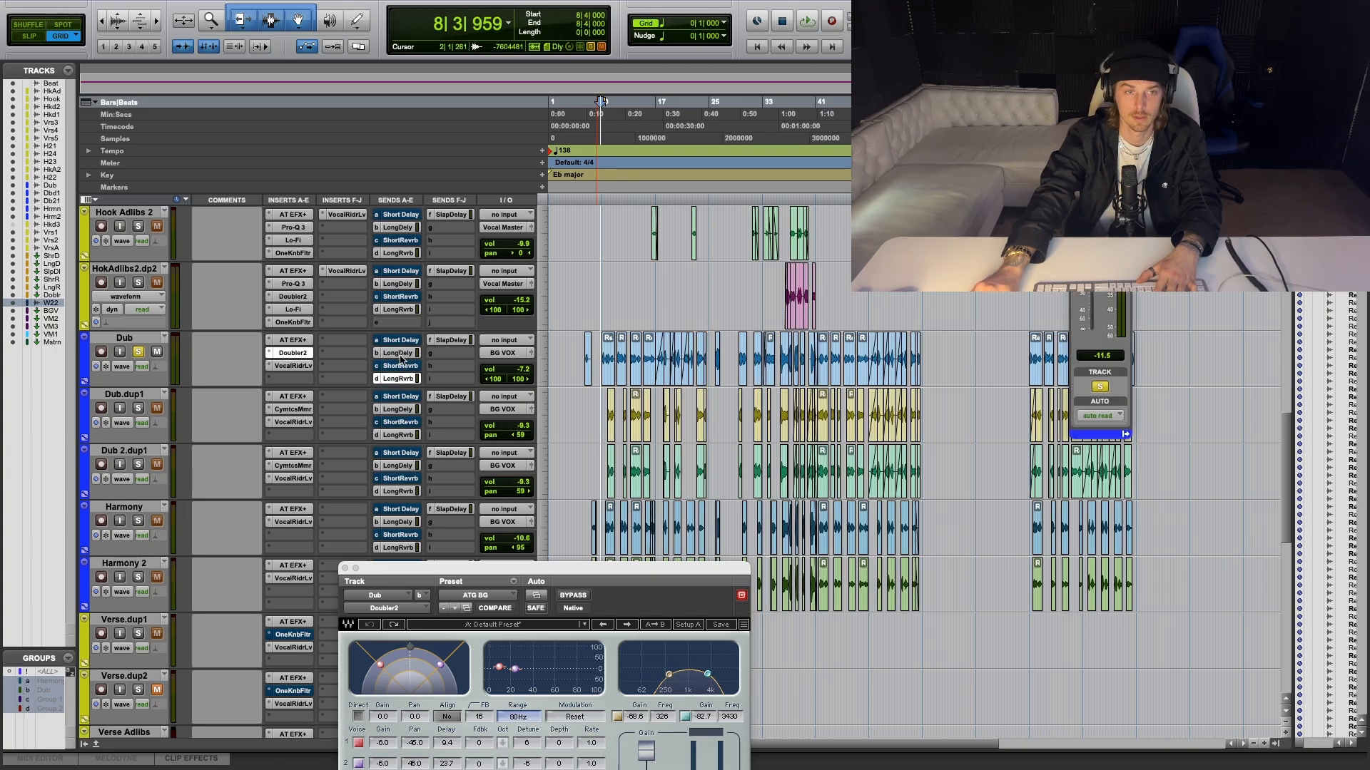
{"action": "left_click", "coordinate": [402, 354]}
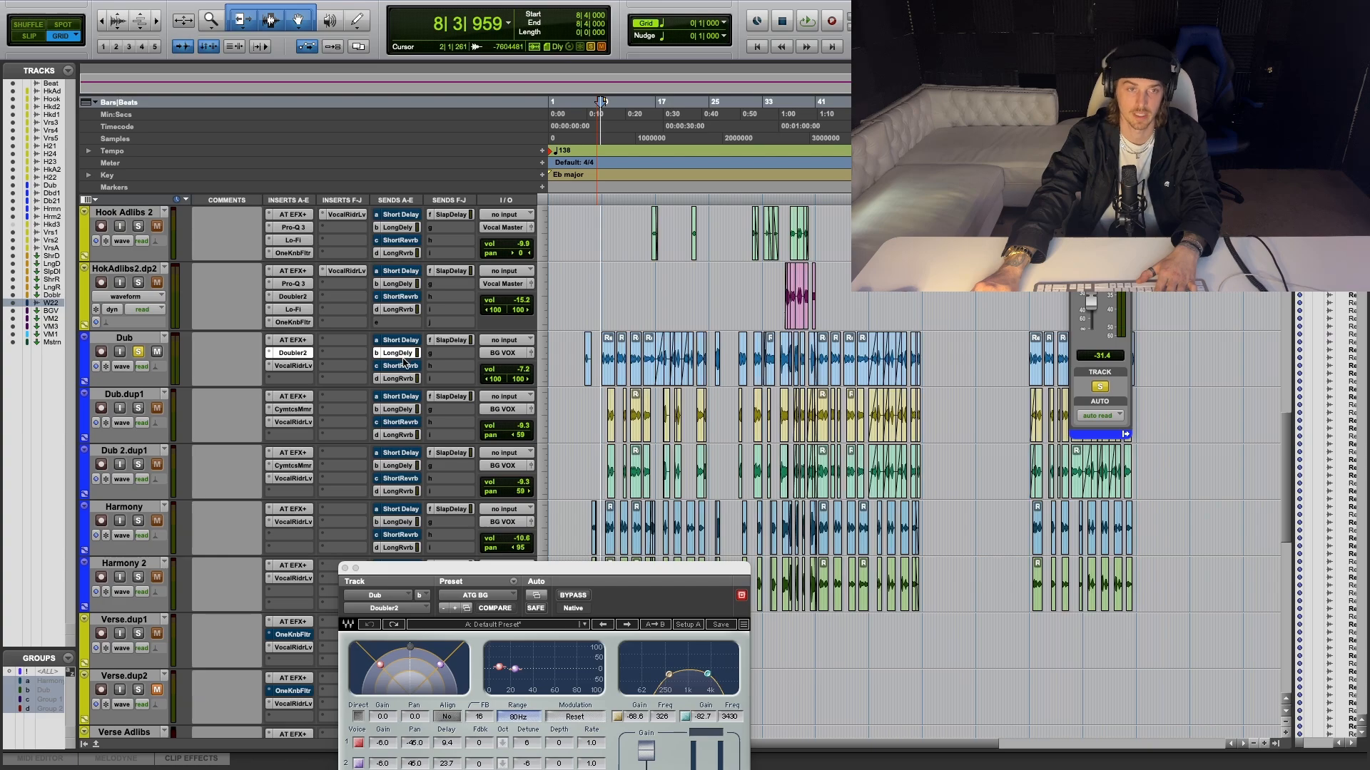
Open EchoBoy on the Long Delay track, examine its echo settings, and close it.
{"action": "scroll", "coordinate": [194, 505], "scroll_direction": "down", "scroll_amount": 10}
{"action": "scroll", "coordinate": [194, 505], "scroll_direction": "up", "scroll_amount": 2}
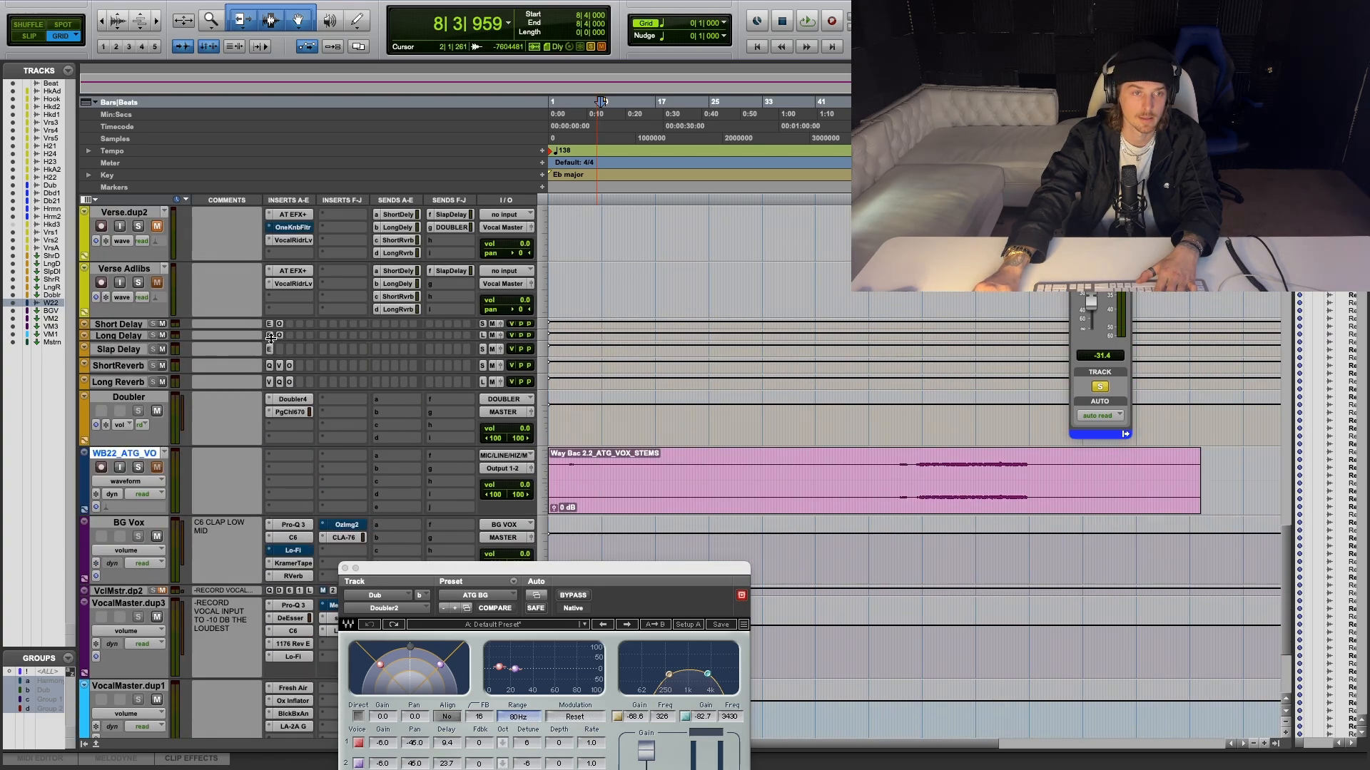
{"action": "left_click", "coordinate": [270, 336]}
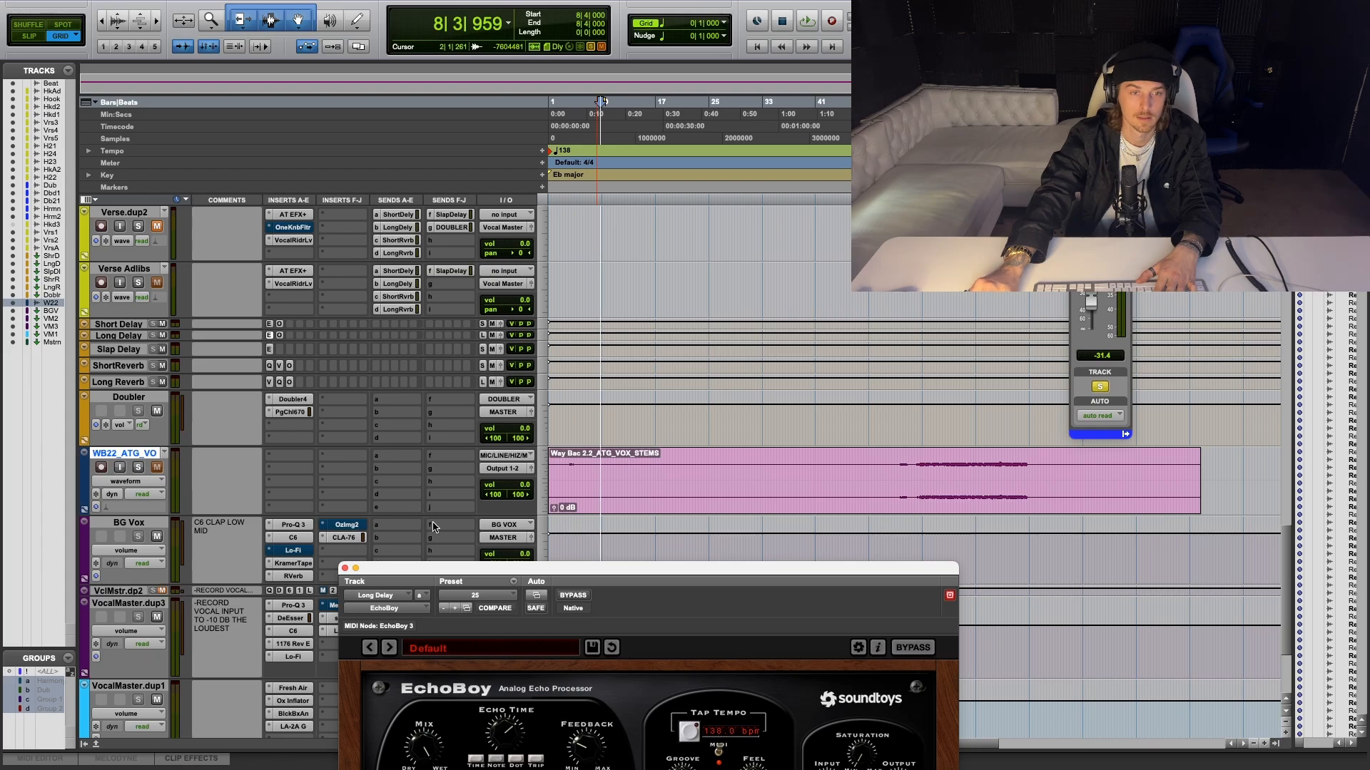
{"action": "left_click_drag", "start_coordinate": [456, 570], "coordinate": [439, 287]}
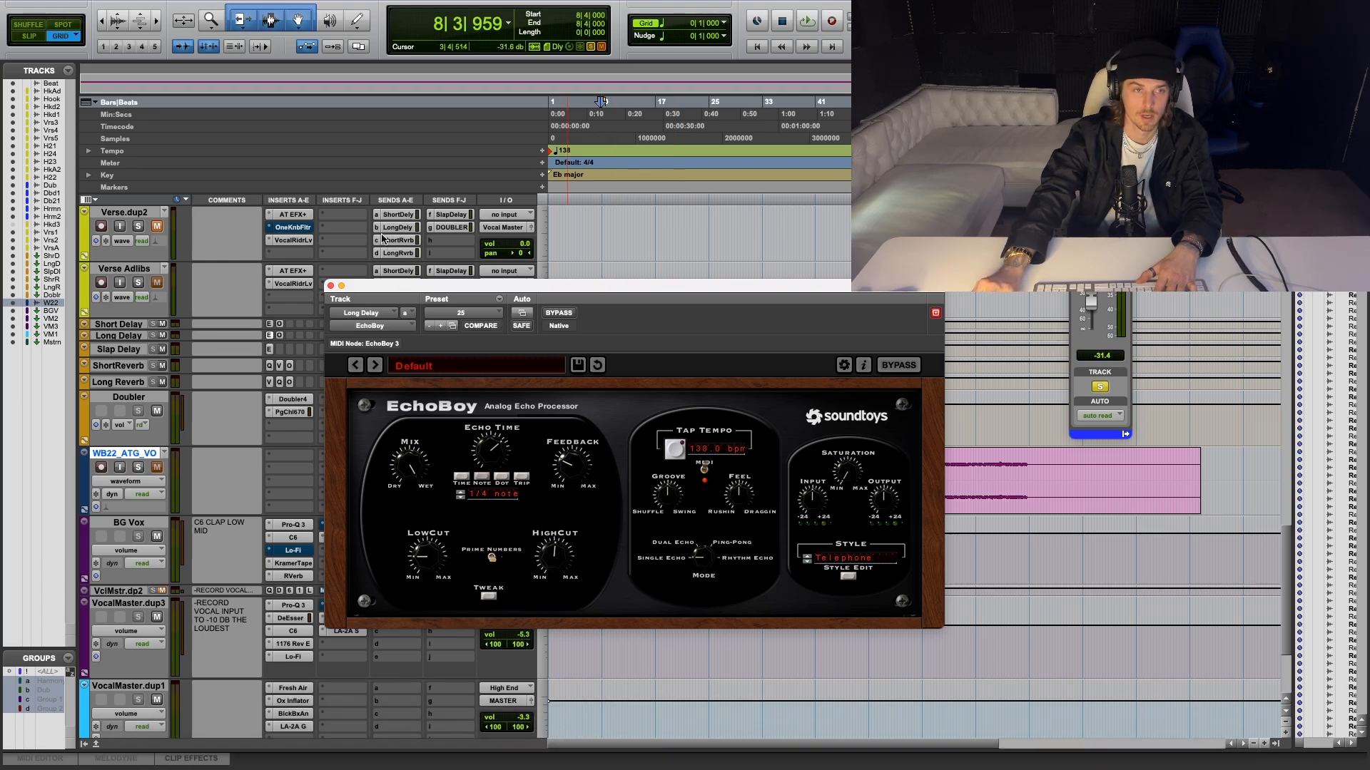
{"action": "left_click", "coordinate": [329, 286]}
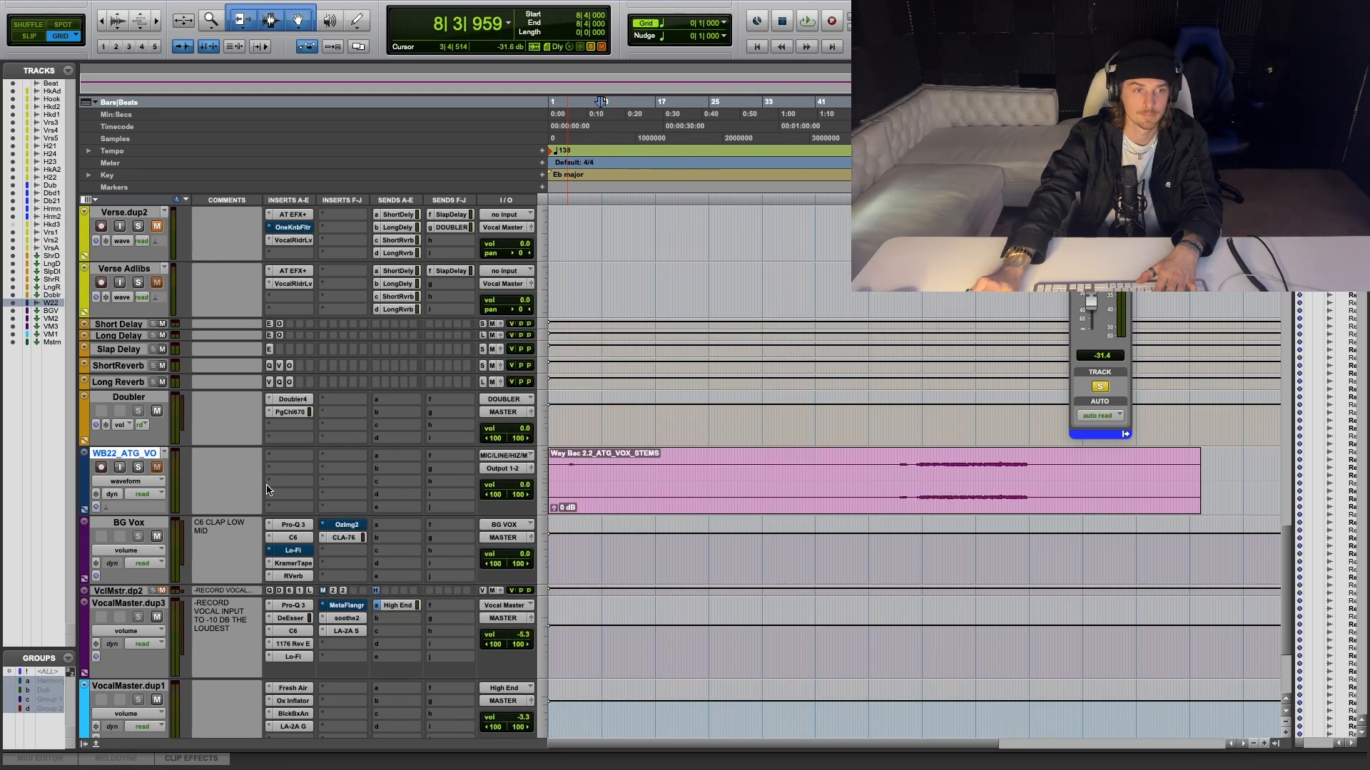
Examine the ValhallaVintageVerb, Pro-Q 3 and OneKnob Filter inserts on the Long Reverb track, closing each one.
{"action": "left_click", "coordinate": [271, 385]}
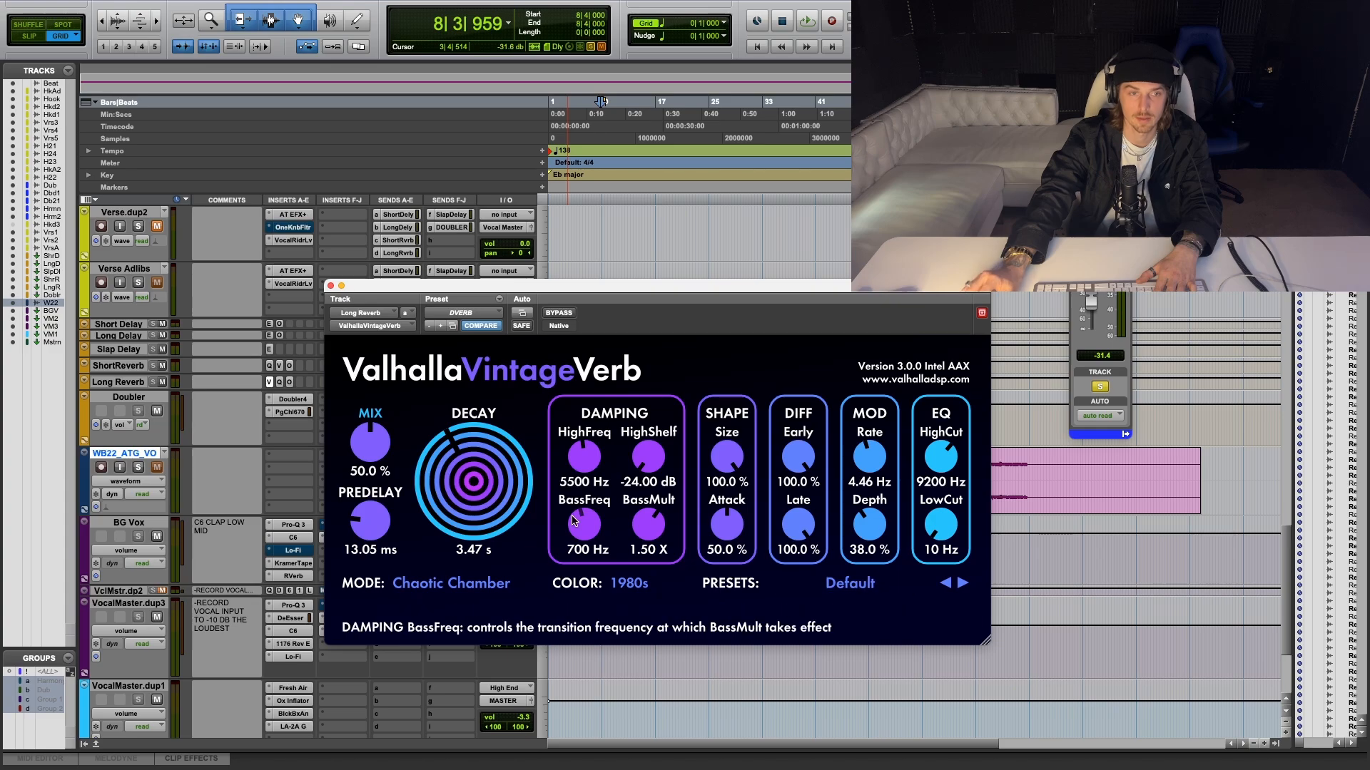
{"action": "left_click", "coordinate": [330, 287]}
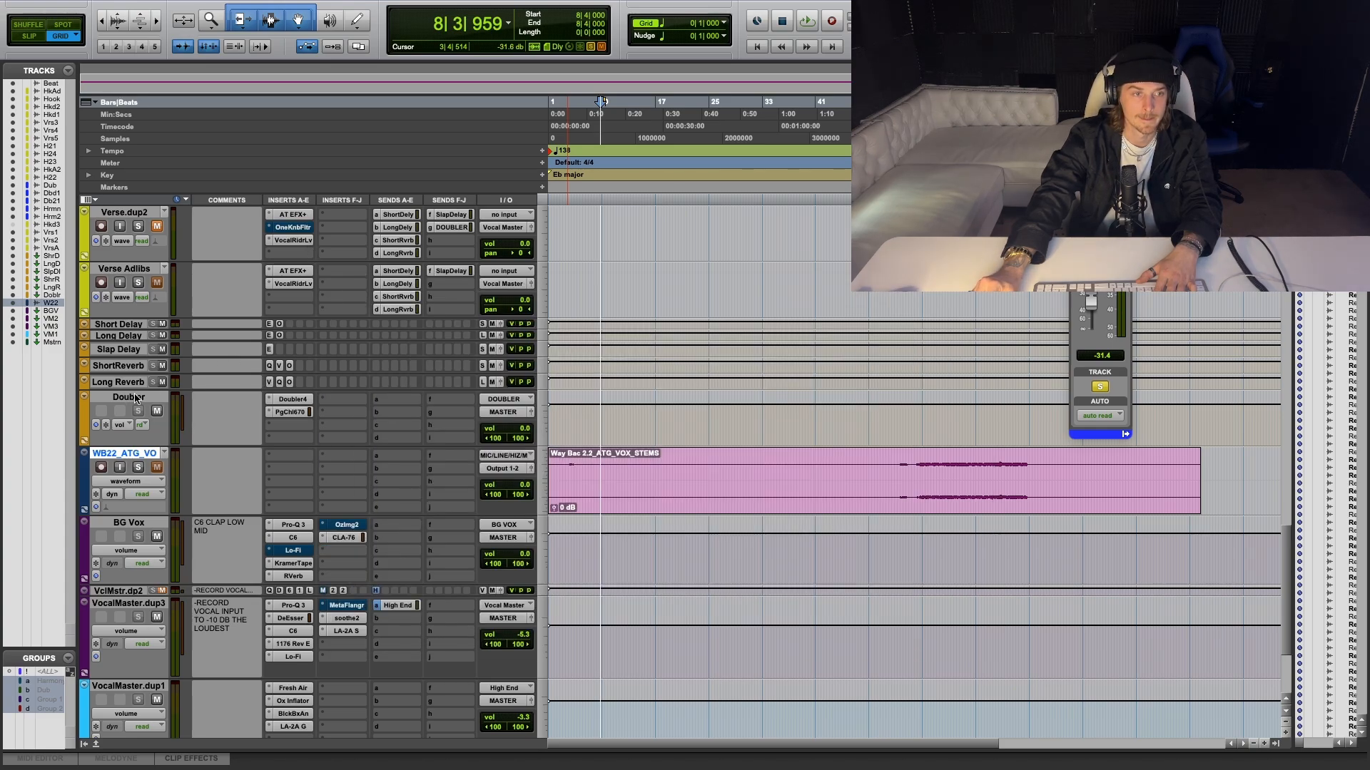
{"action": "left_click", "coordinate": [282, 384]}
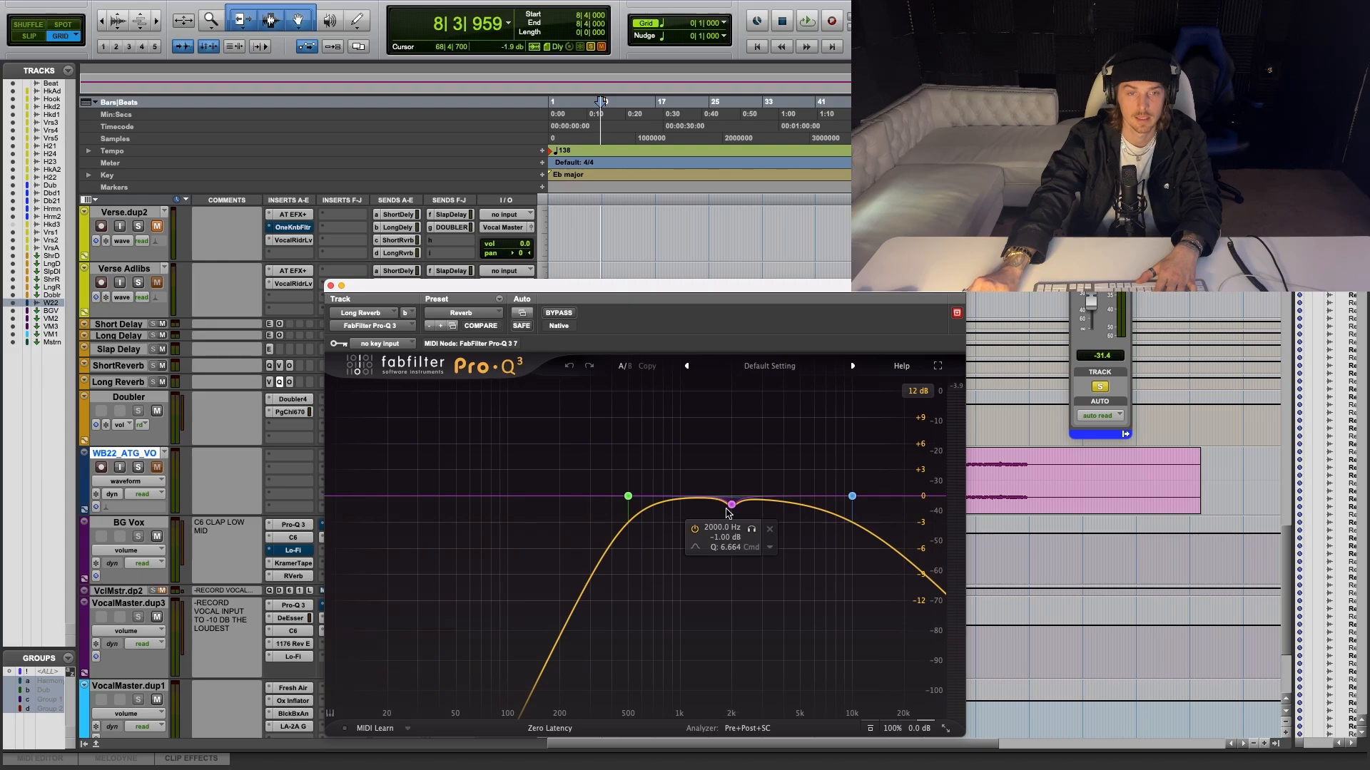
{"action": "left_click", "coordinate": [330, 285]}
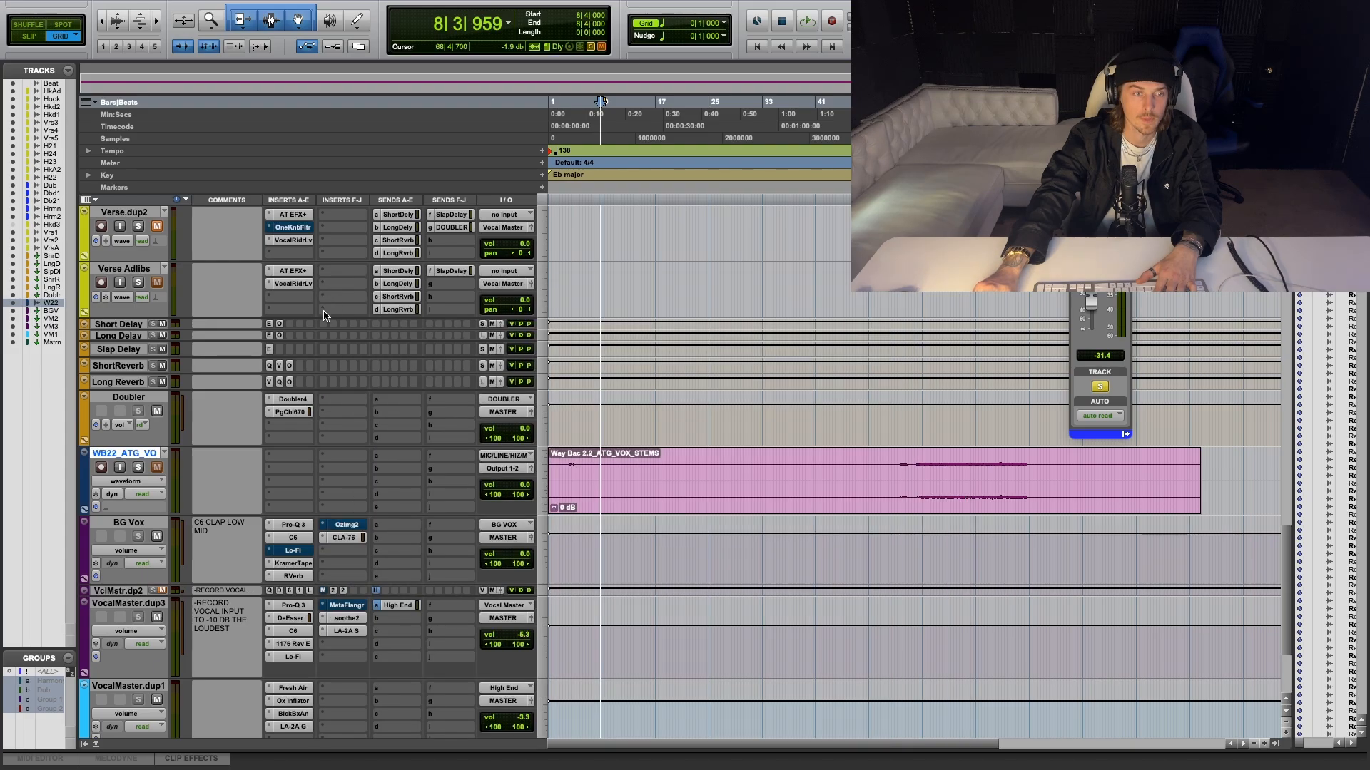
{"action": "left_click", "coordinate": [289, 383]}
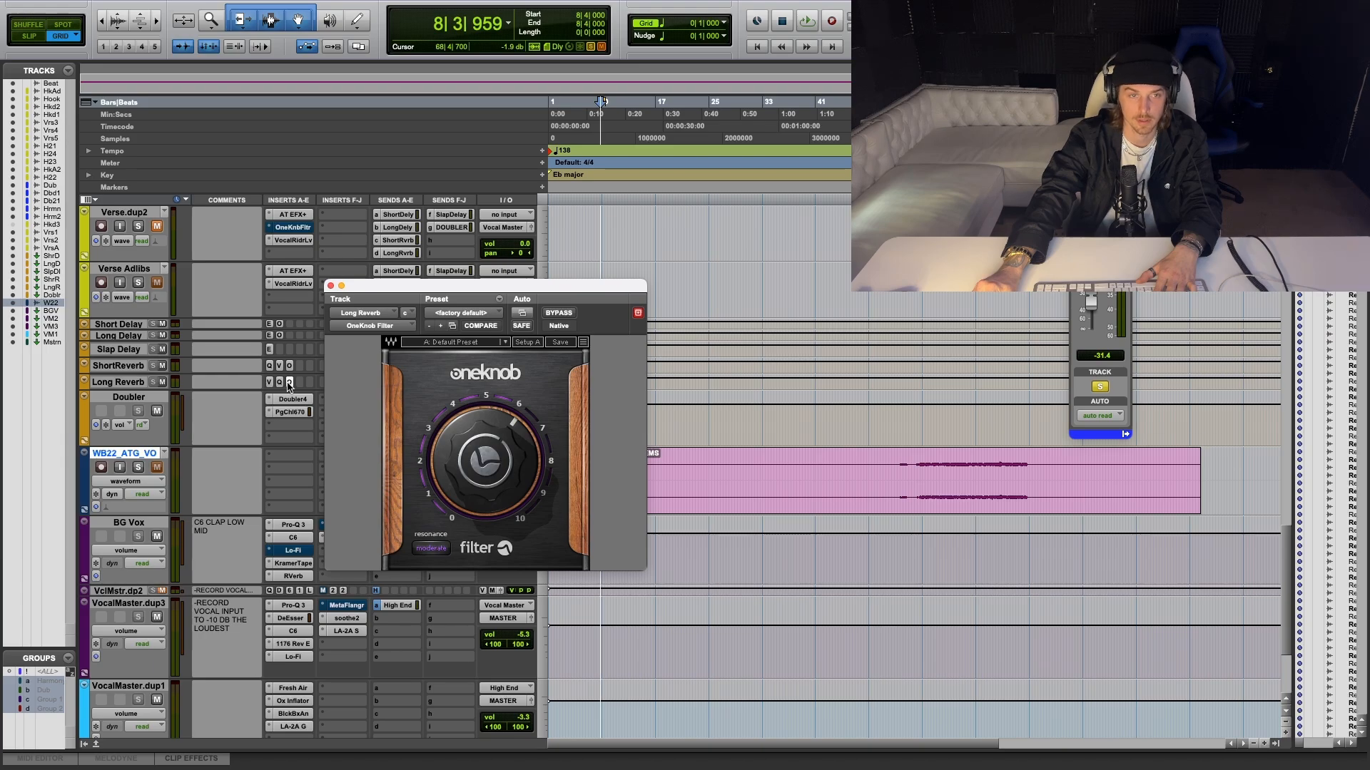
{"action": "left_click", "coordinate": [289, 383]}
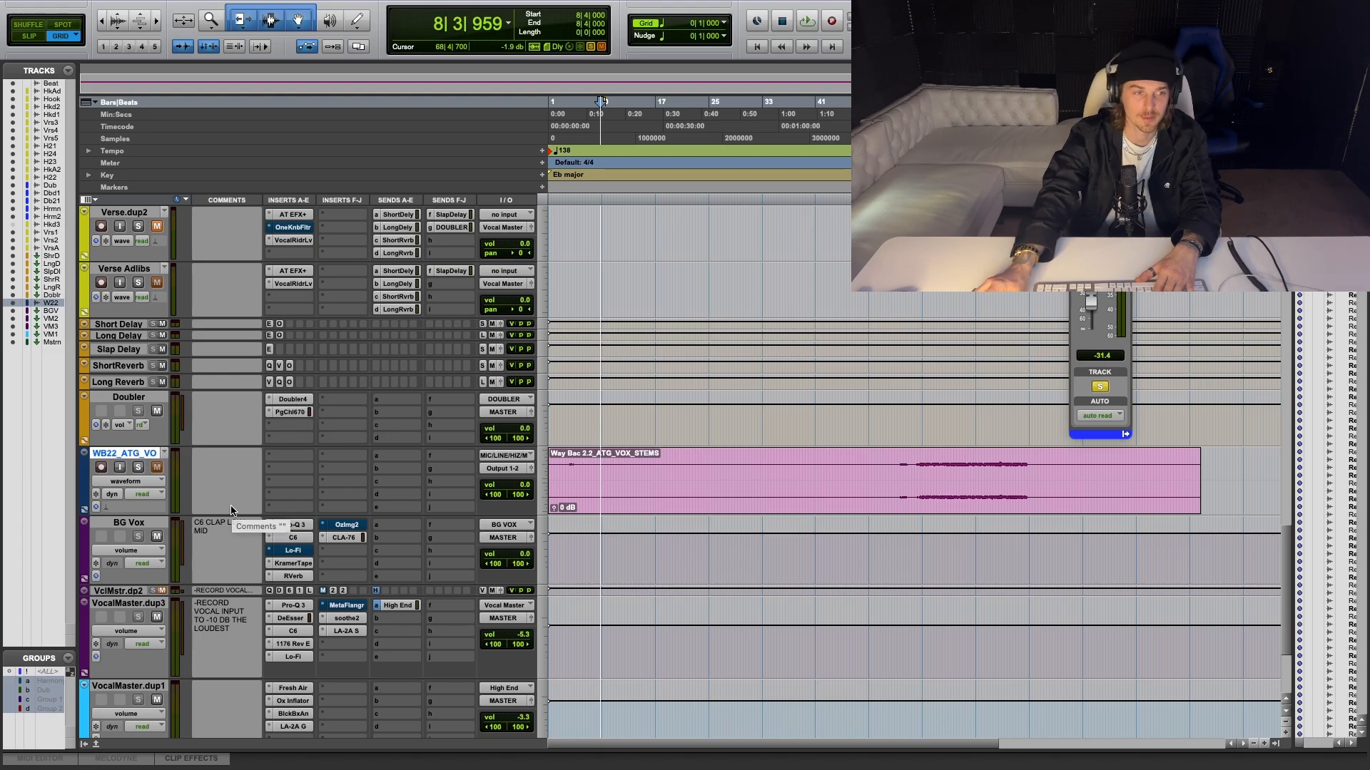
Solo the Dub.dup1 and Dub 2.dup1 tracks and play them from bar 8.
{"action": "scroll", "coordinate": [311, 569], "scroll_direction": "up", "scroll_amount": 5}
{"action": "scroll", "coordinate": [311, 568], "scroll_direction": "up", "scroll_amount": 3}
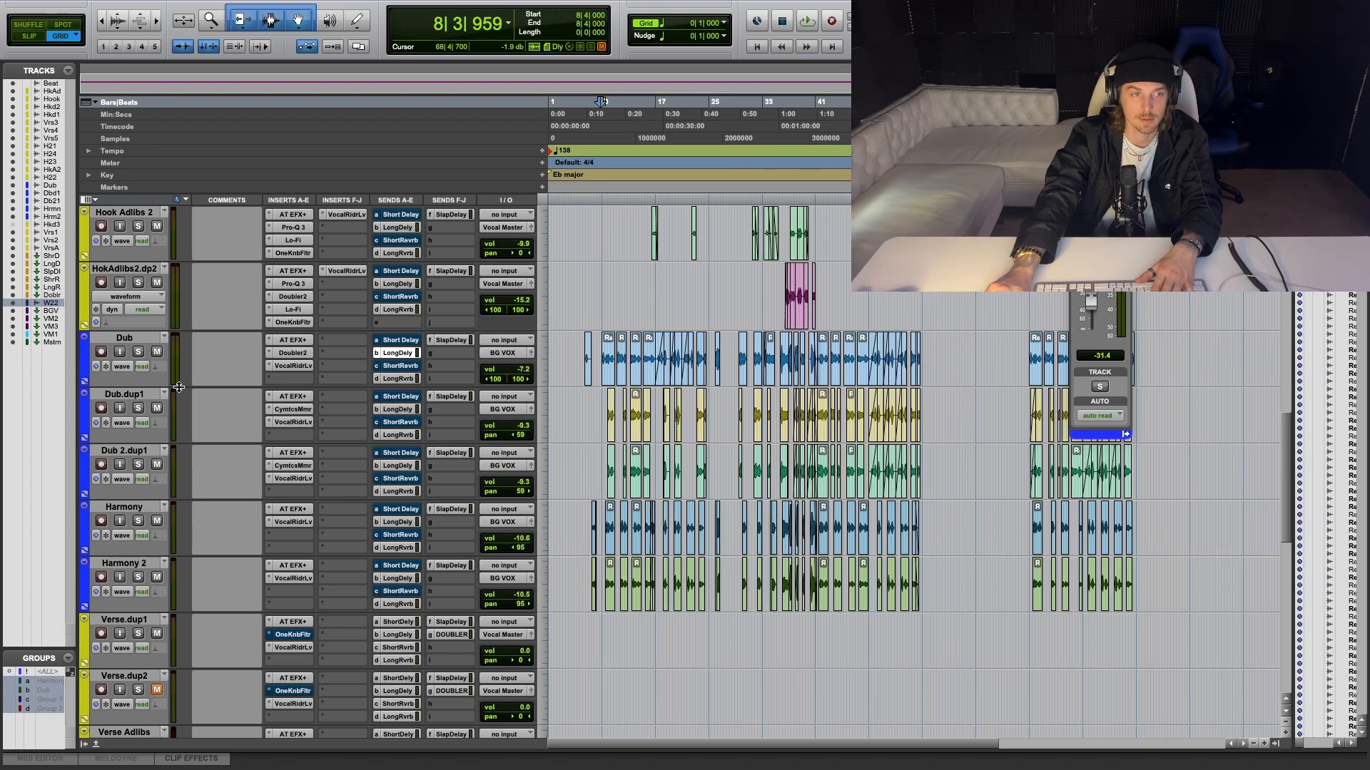
{"action": "left_click", "coordinate": [137, 396]}
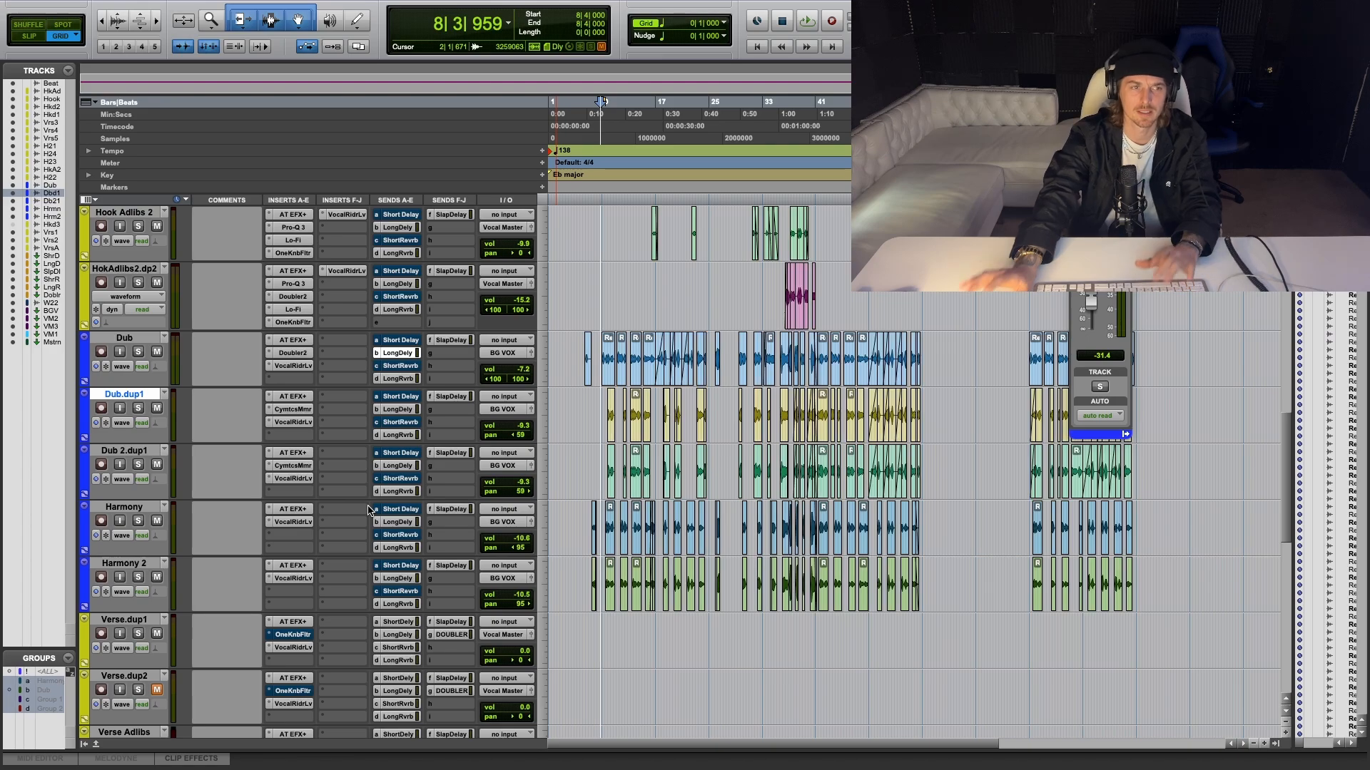
{"action": "left_click", "coordinate": [135, 410]}
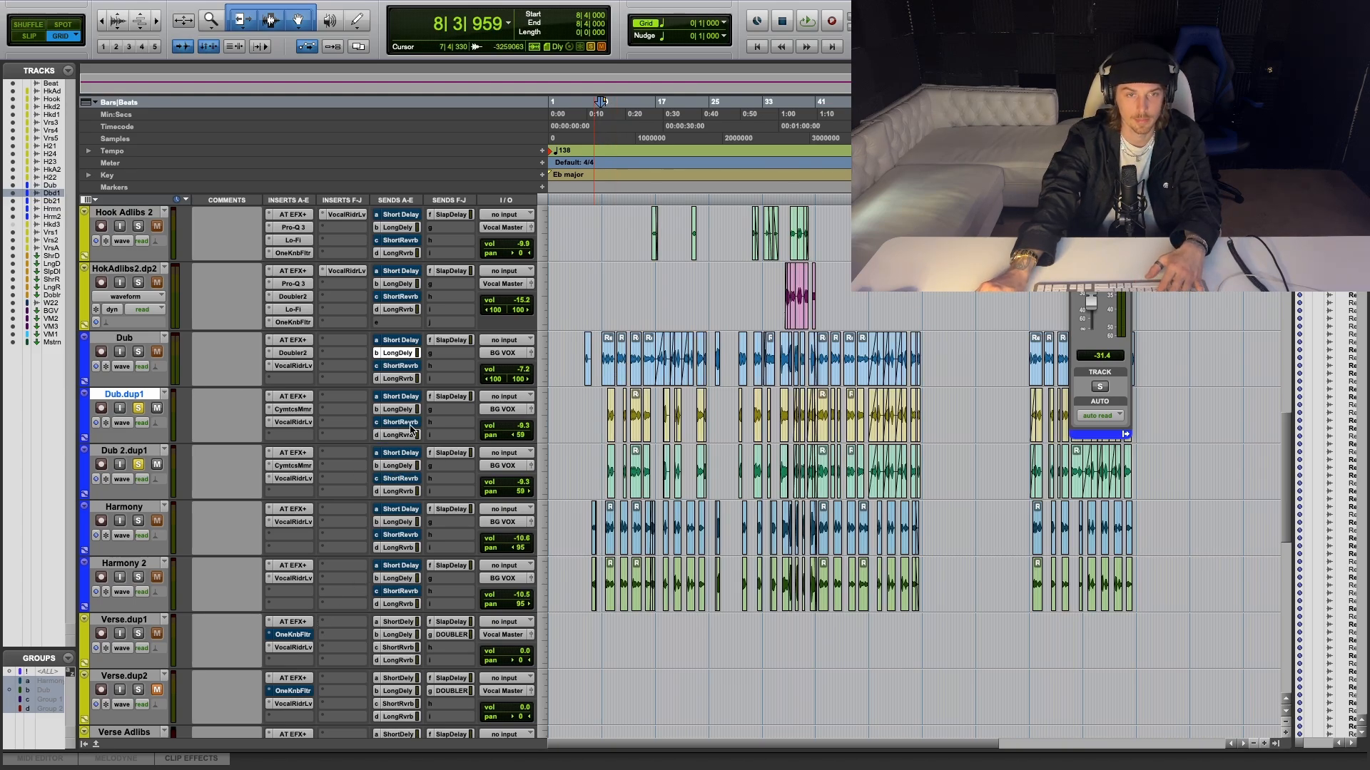
{"action": "key", "text": "space"}
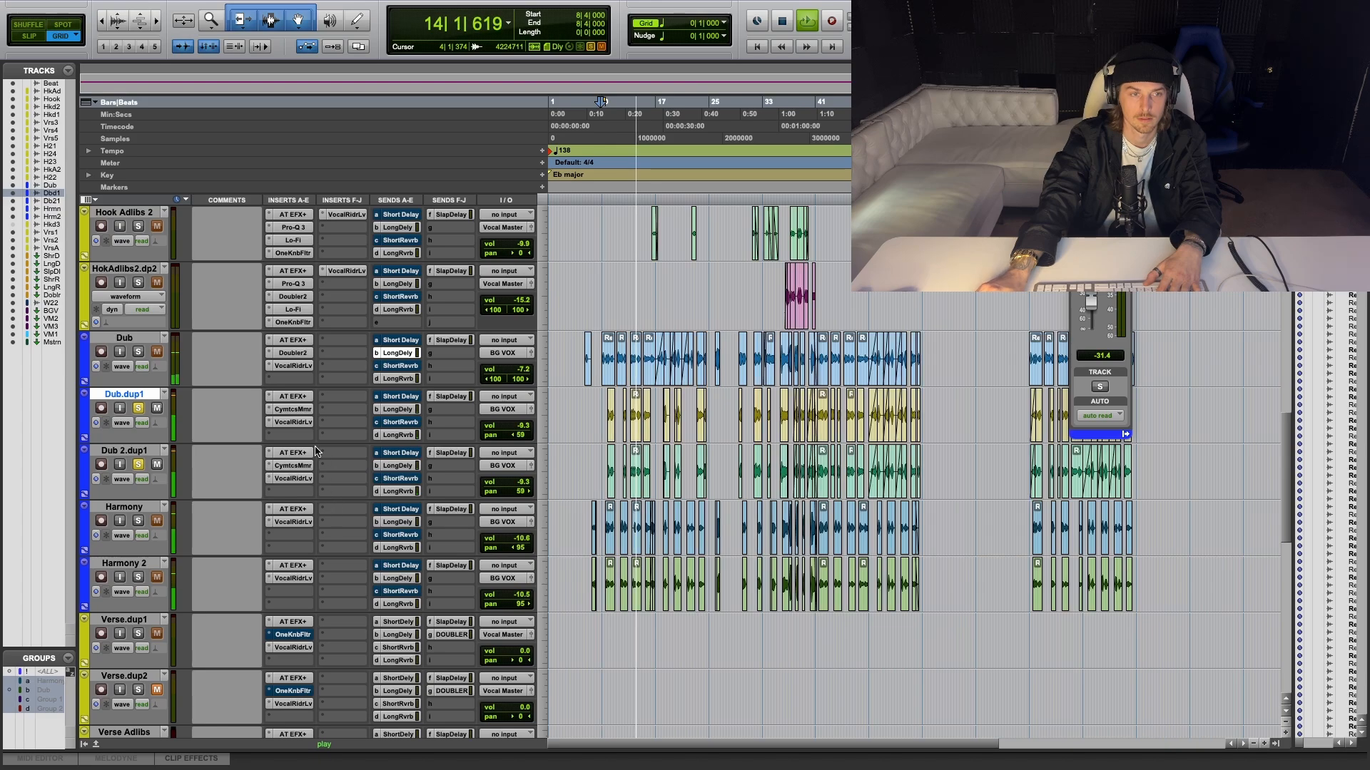
{"action": "key", "text": "space"}
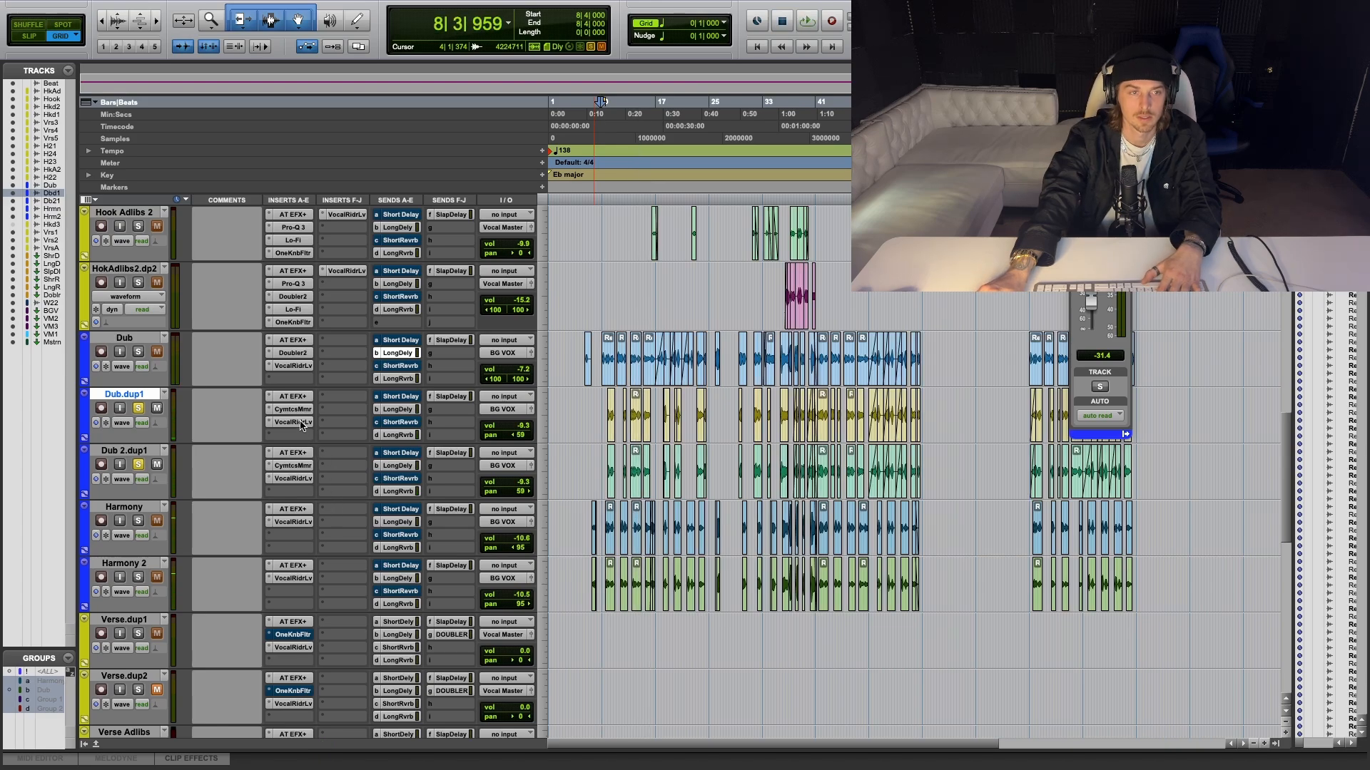
Open Cymatics Memory on the Dub.dup1 track, examine its Homecoming preset settings, and close it.
{"action": "left_click", "coordinate": [303, 410]}
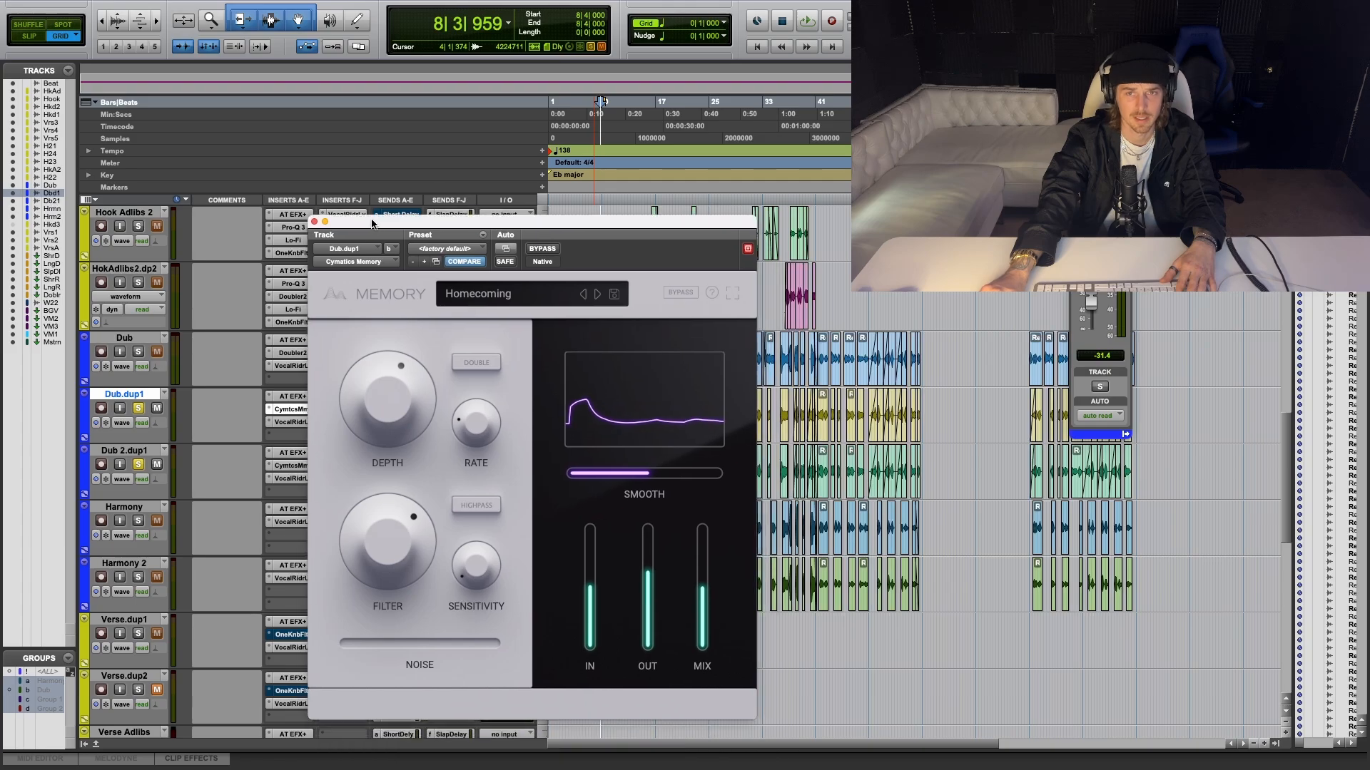
{"action": "left_click_drag", "start_coordinate": [382, 273], "coordinate": [360, 212]}
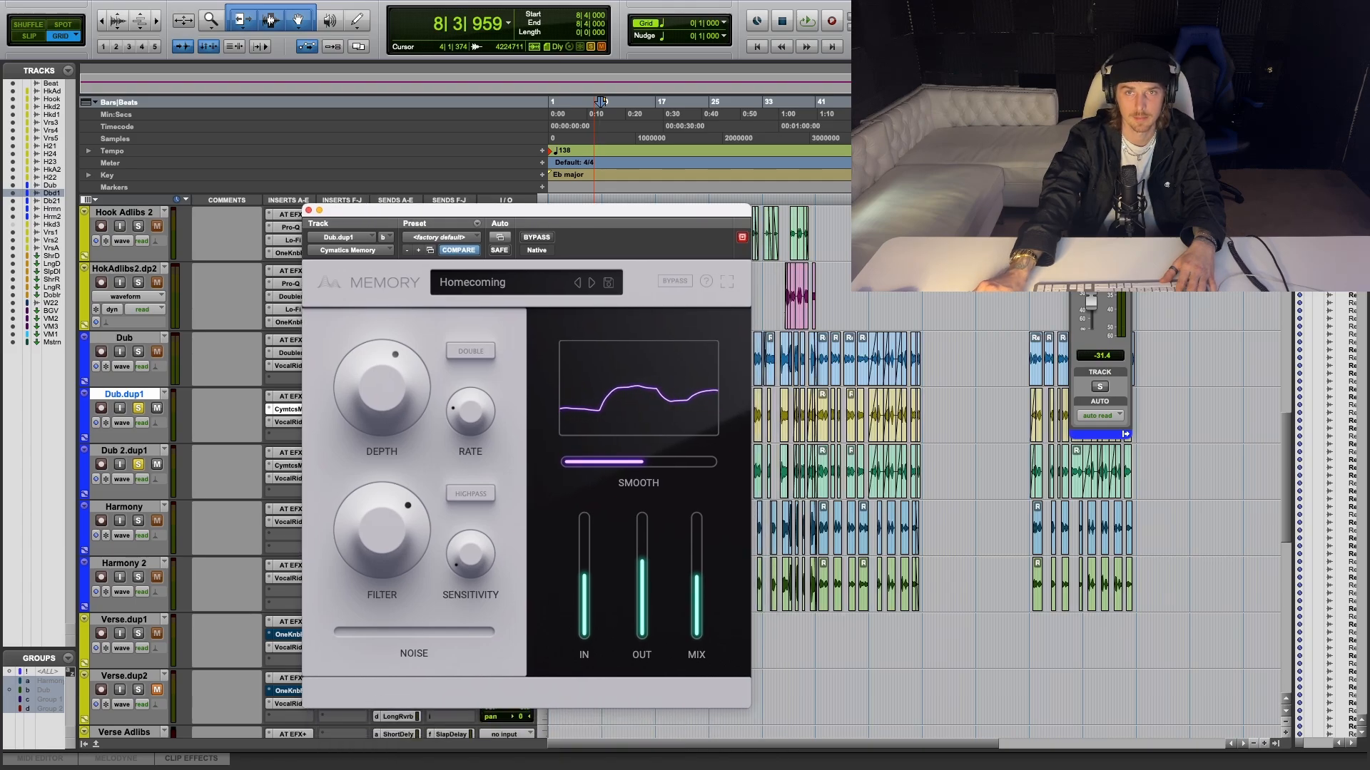
{"action": "left_click", "coordinate": [1077, 138]}
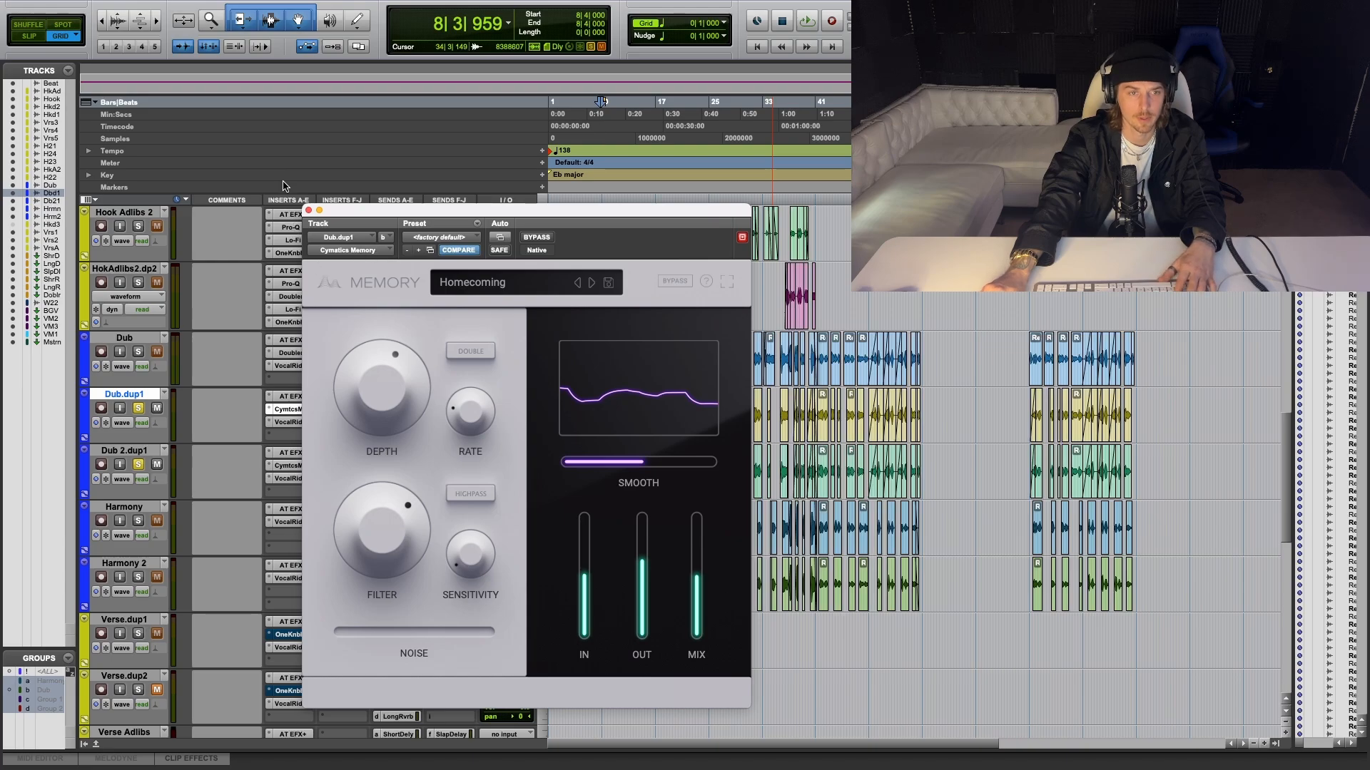
{"action": "left_click", "coordinate": [309, 211]}
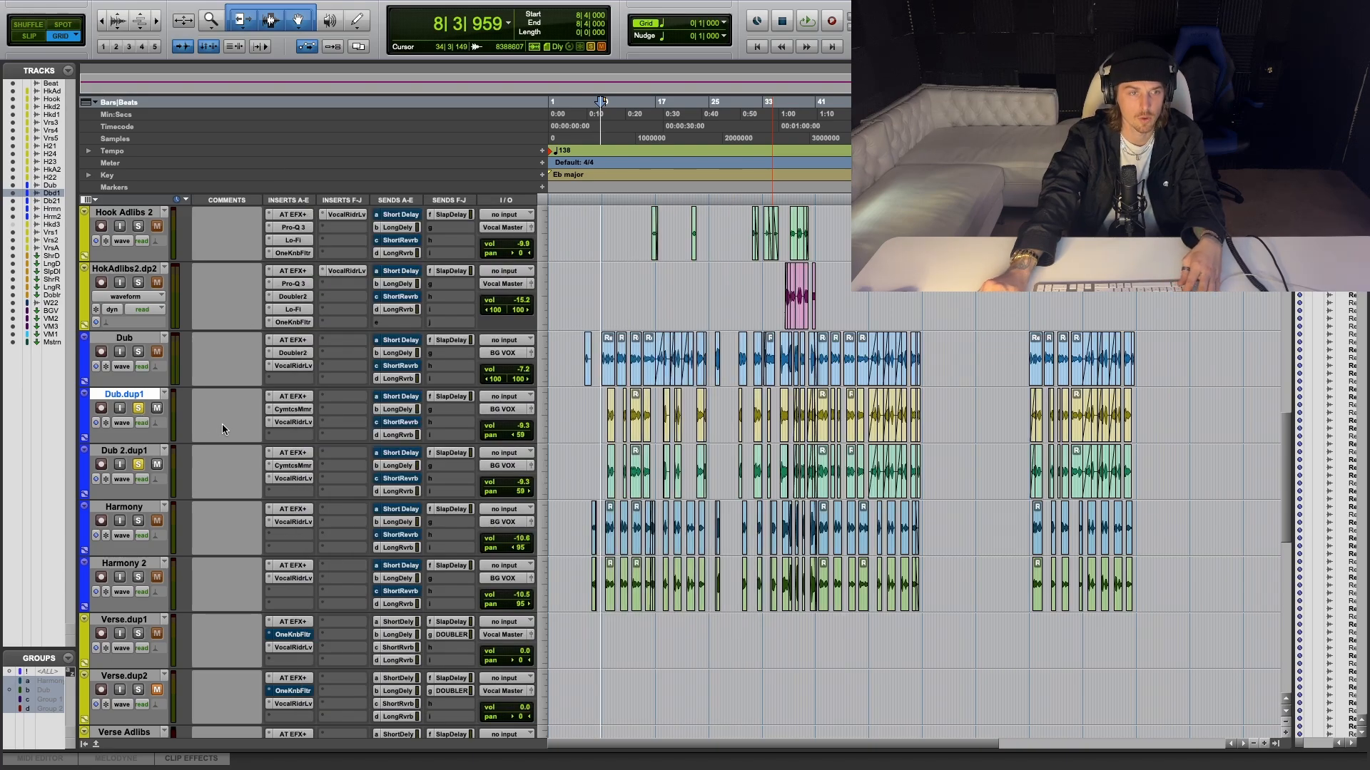
Audition Dub.dup1 and Dub 2.dup1 from bar 9 with Cymatics Memory bypassed on both, and again with it re-enabled.
{"action": "left_click", "coordinate": [291, 410], "text": "super"}
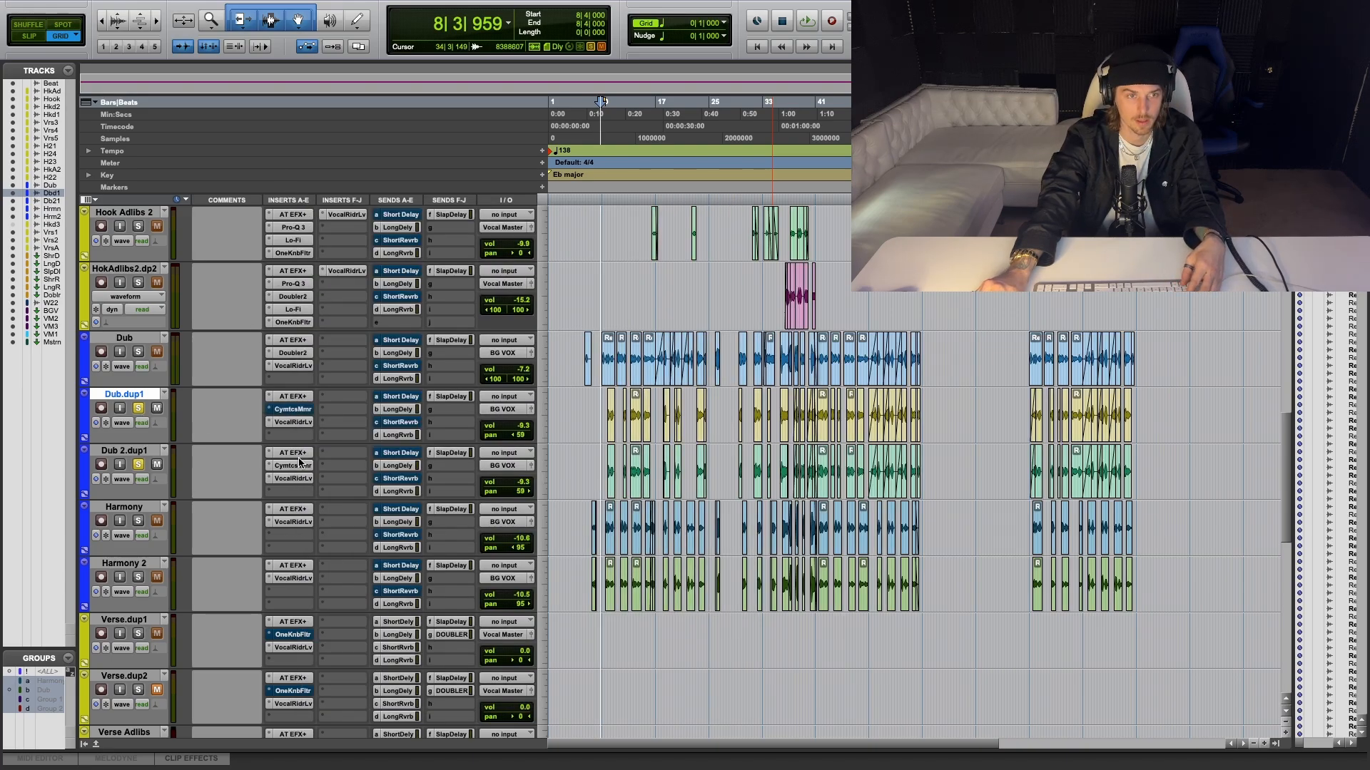
{"action": "left_click", "coordinate": [300, 467], "text": "super"}
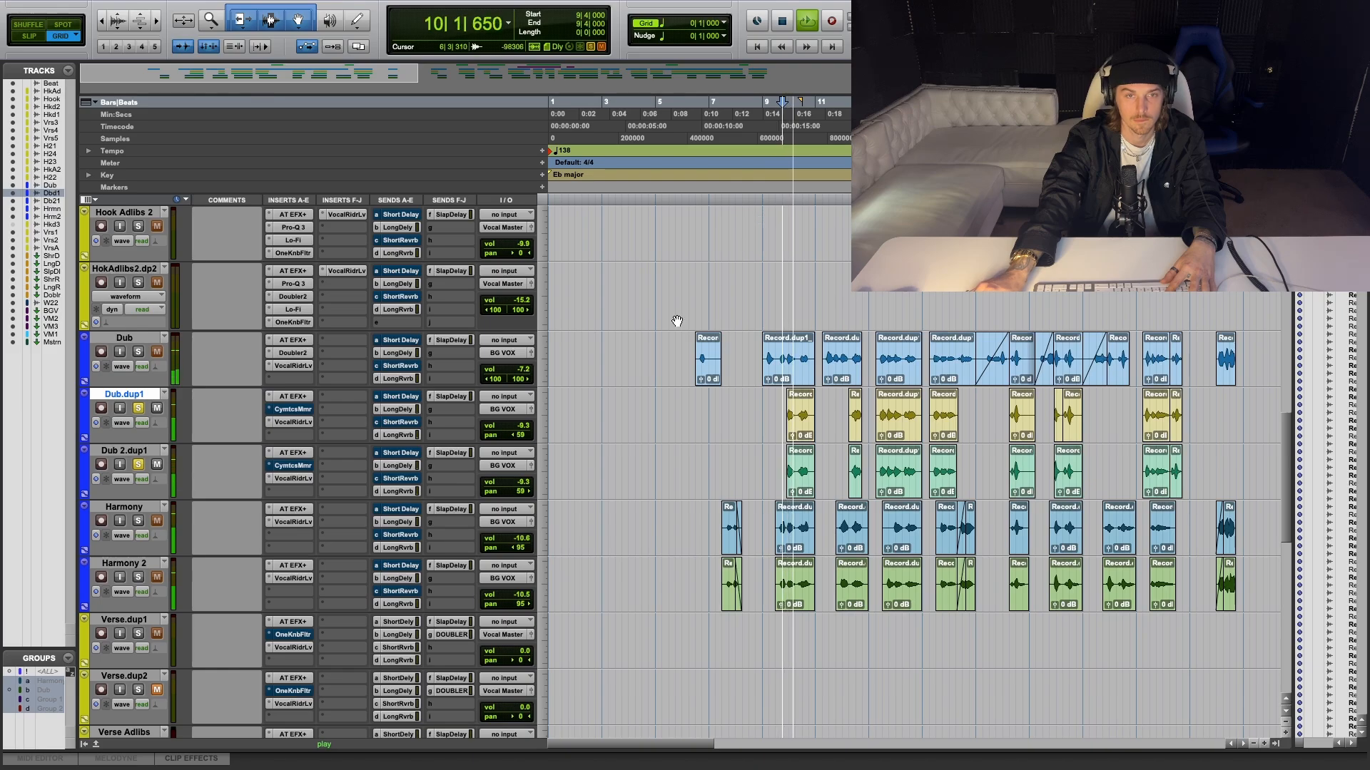
{"action": "key", "text": "space"}
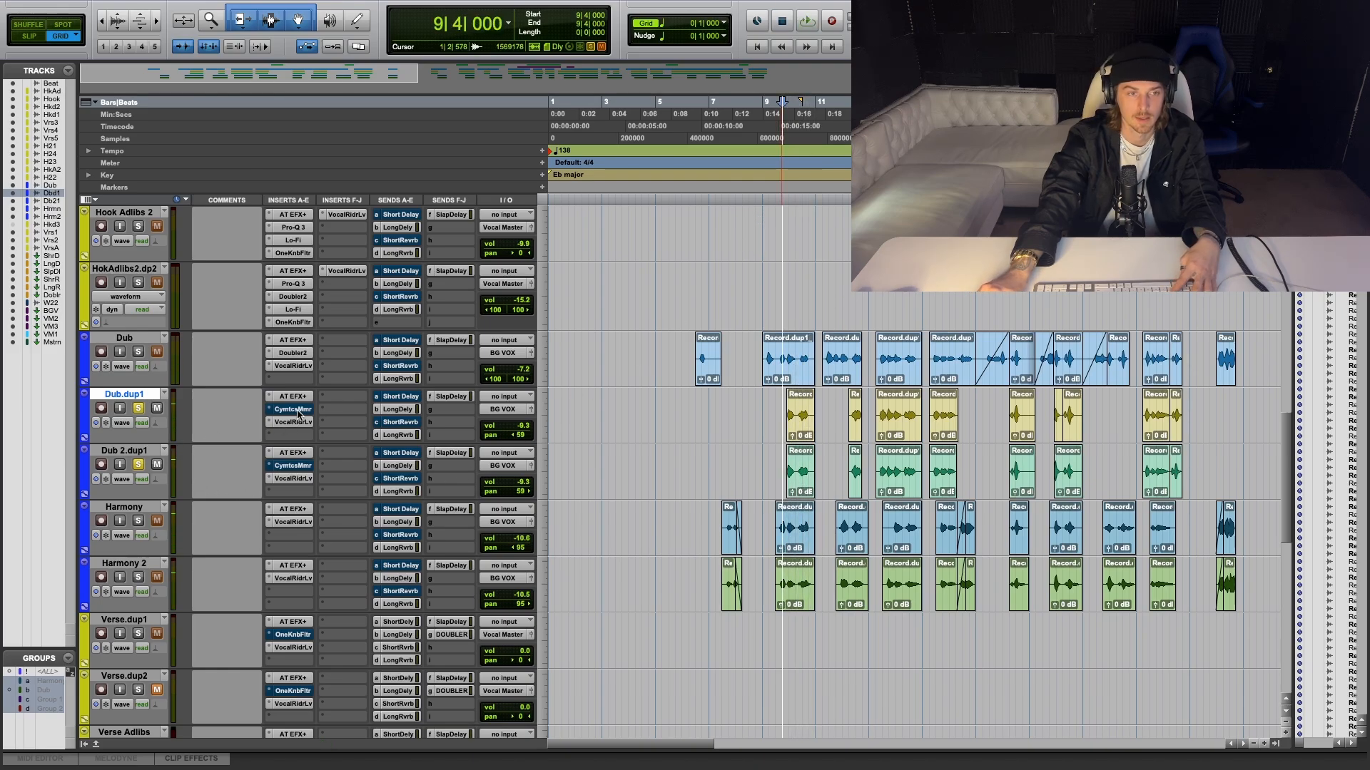
{"action": "left_click", "coordinate": [293, 410], "text": "super"}
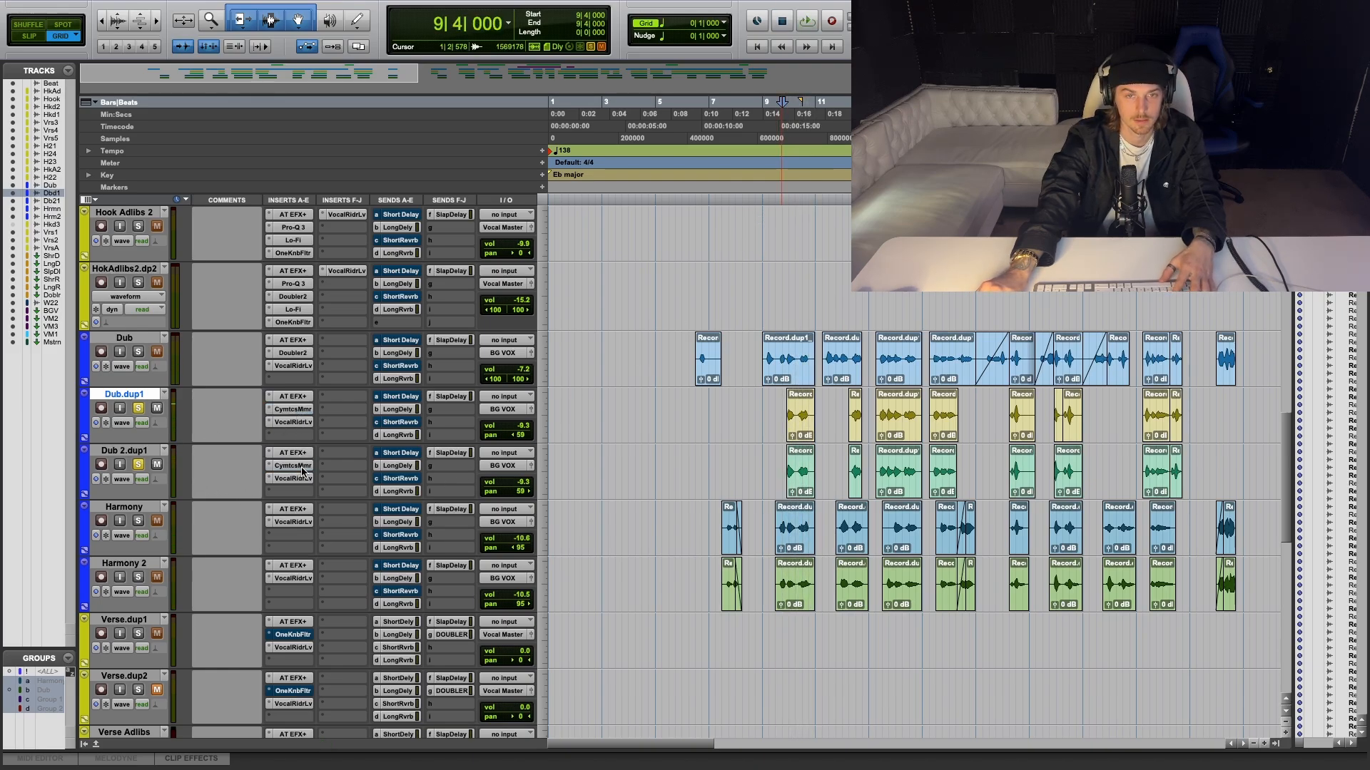
{"action": "key", "text": "space"}
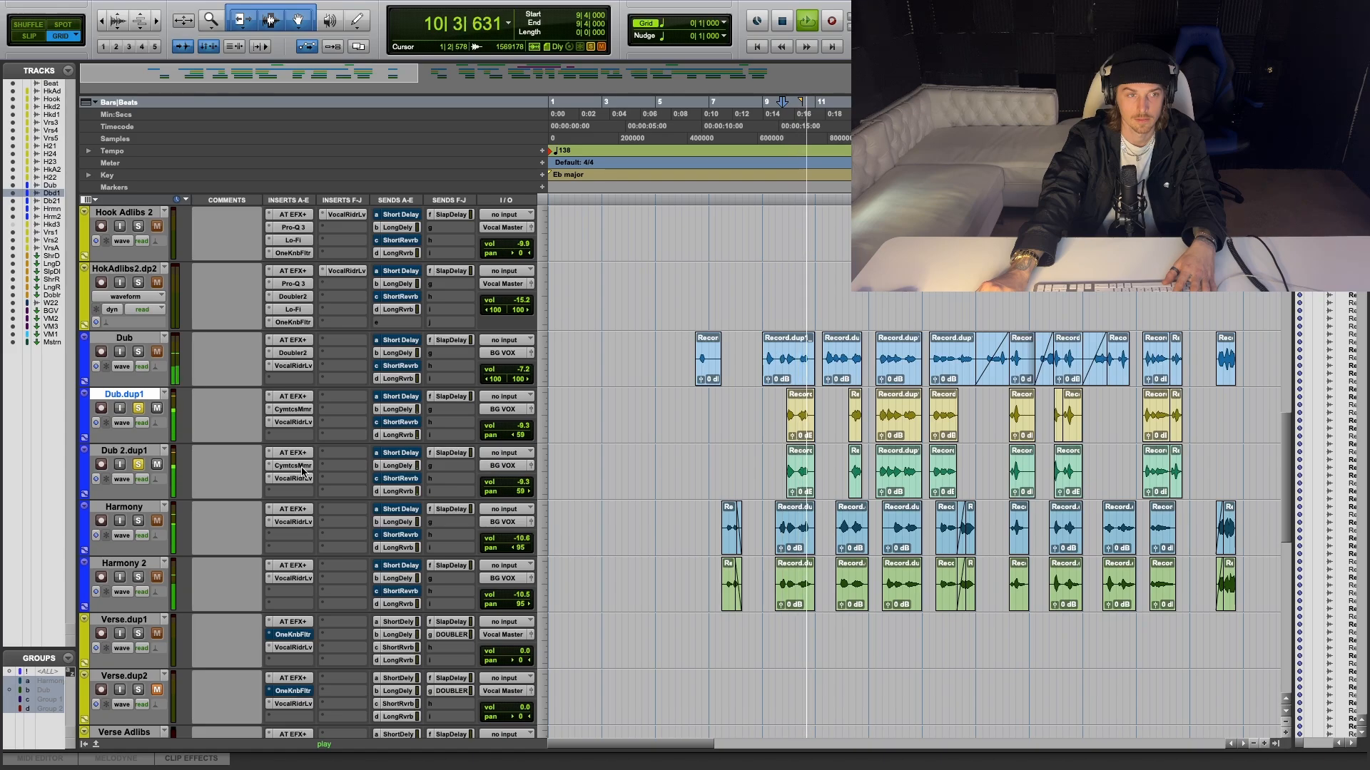
{"action": "key", "text": "space"}
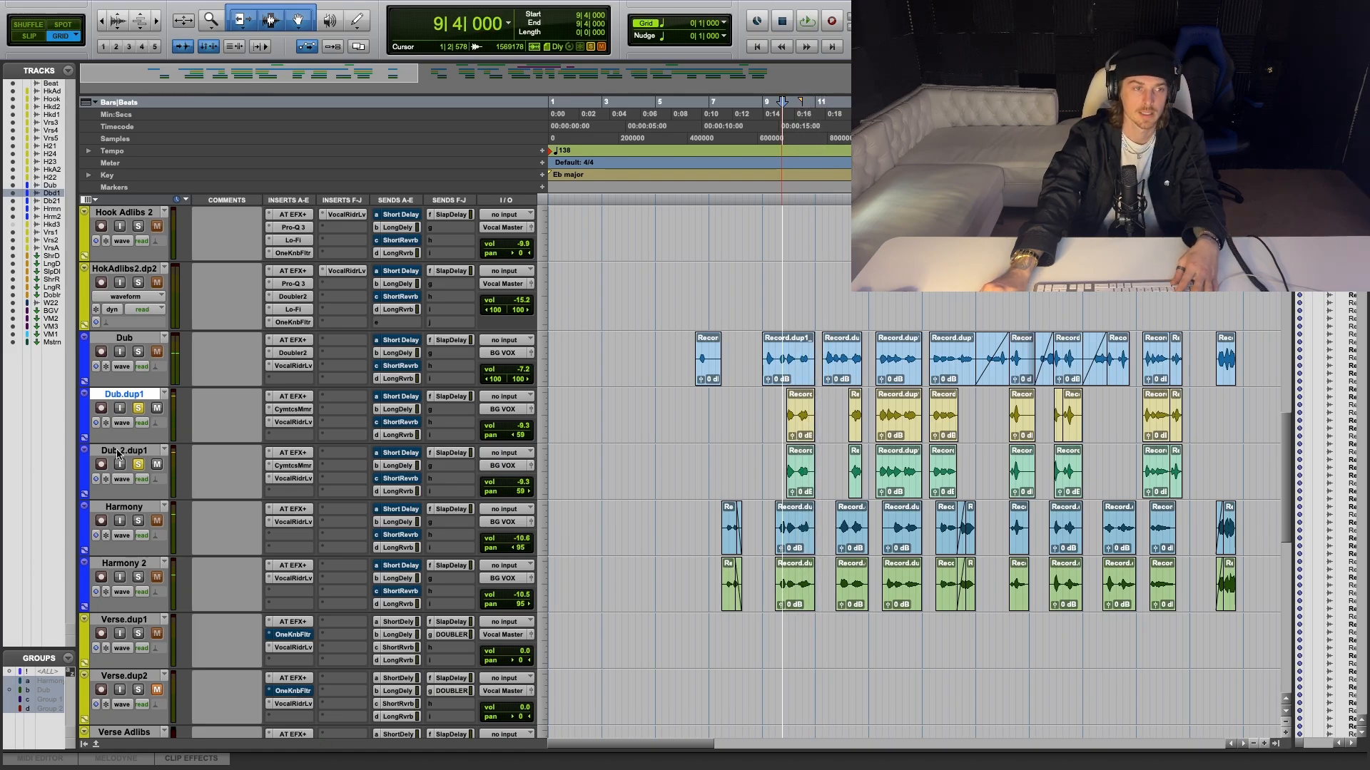
Unsolo Dub.dup1 and Dub 2.dup1, and examine their long delay and slap delay send levels.
{"action": "left_click", "coordinate": [137, 408]}
{"action": "left_click", "coordinate": [139, 464]}
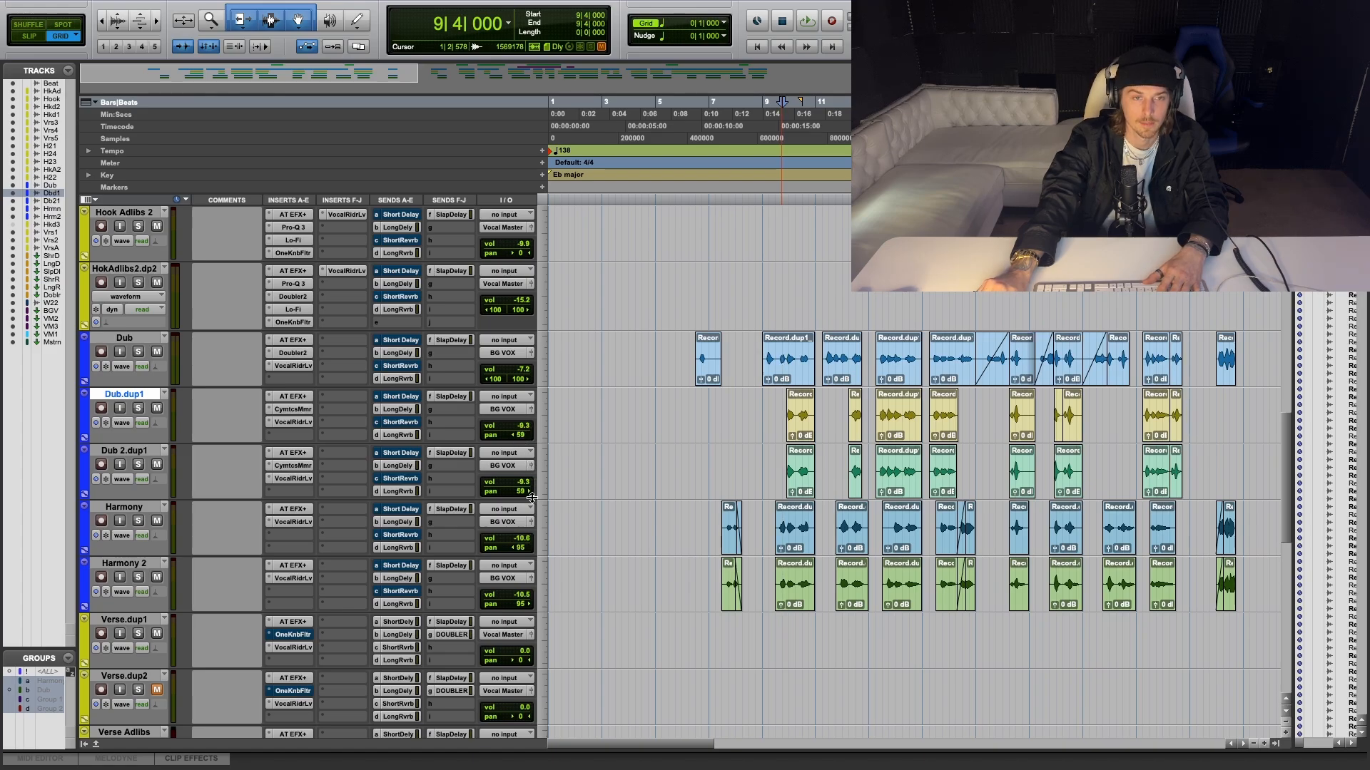
{"action": "left_click", "coordinate": [397, 491]}
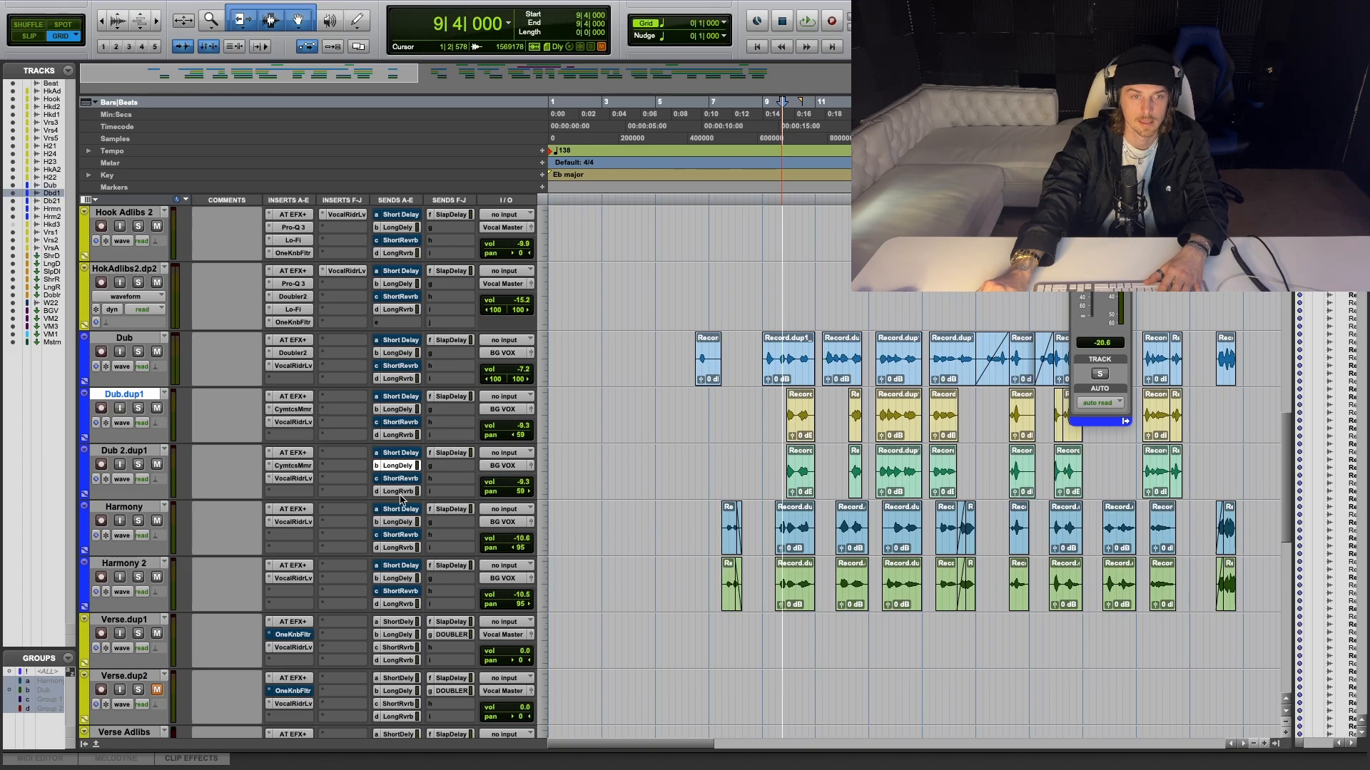
{"action": "left_click", "coordinate": [453, 453]}
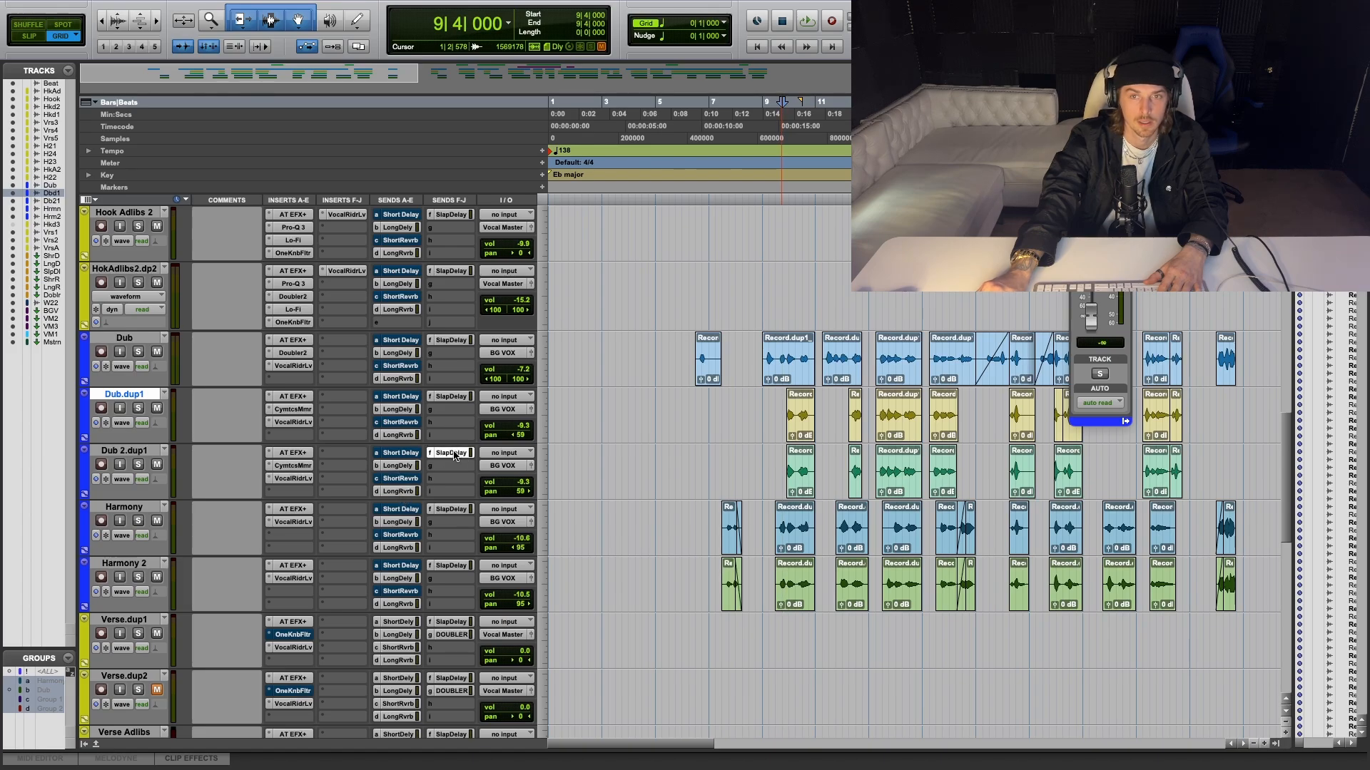
{"action": "left_click", "coordinate": [451, 396]}
{"action": "left_click", "coordinate": [450, 397]}
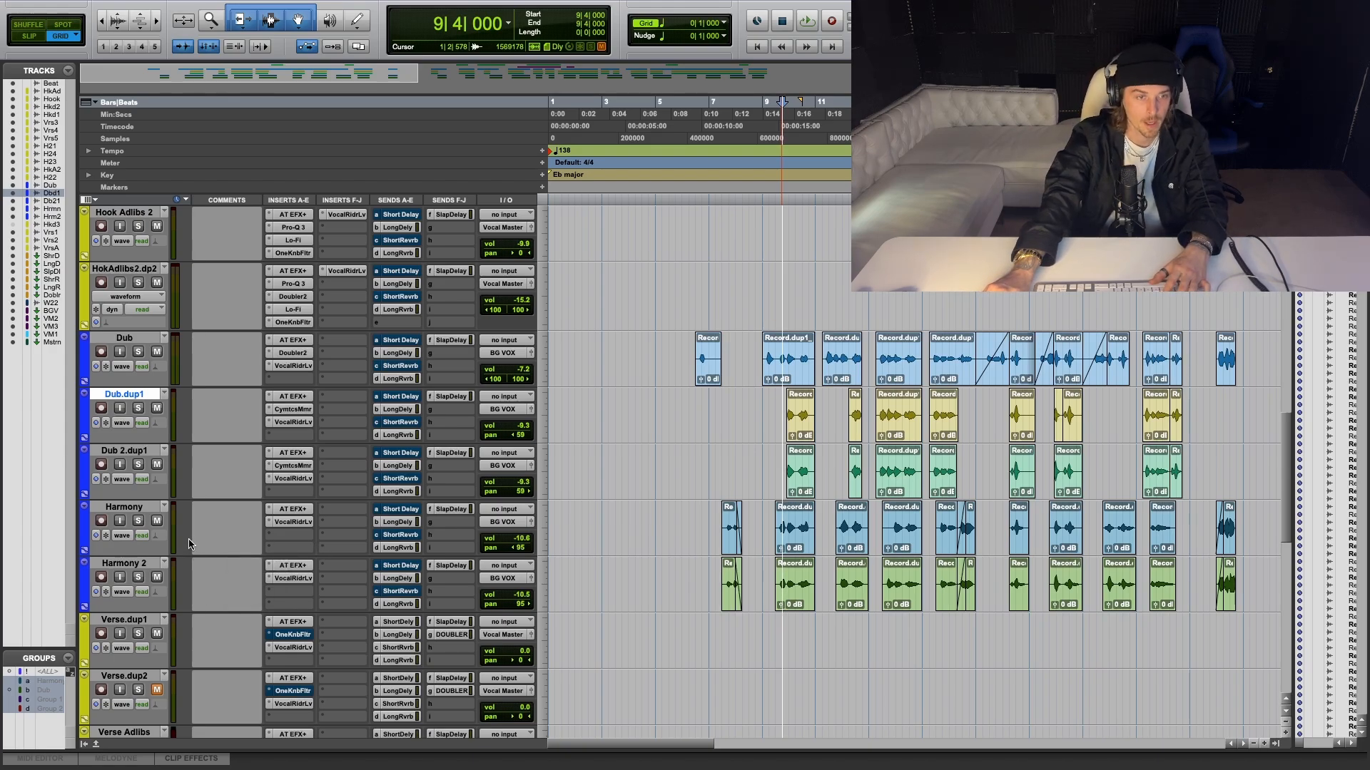
Solo Harmony and Harmony 2, and compare Harmony's Auto-Tune EFX+ settings with those on Dub 2.dup1 and Dub.dup1.
{"action": "left_click", "coordinate": [139, 521]}
{"action": "left_click", "coordinate": [139, 577]}
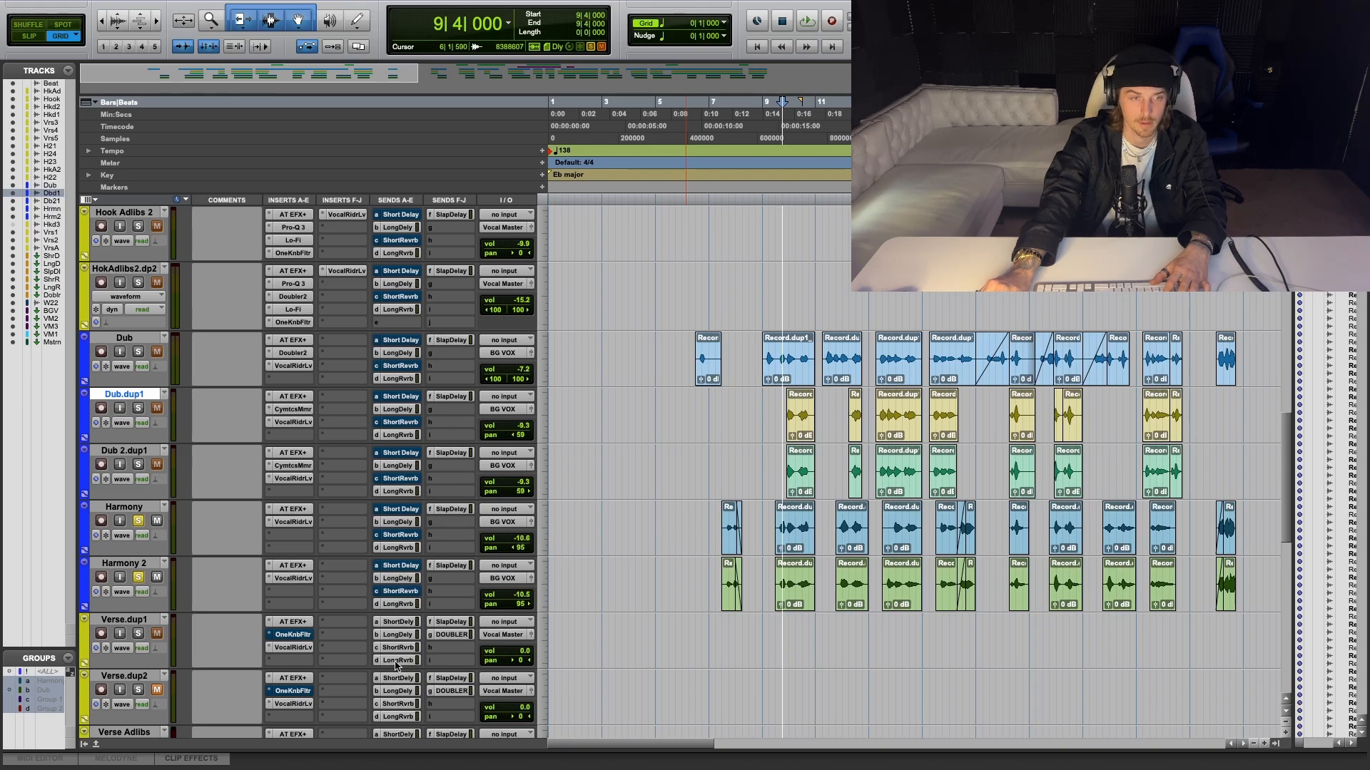
{"action": "left_click", "coordinate": [292, 509]}
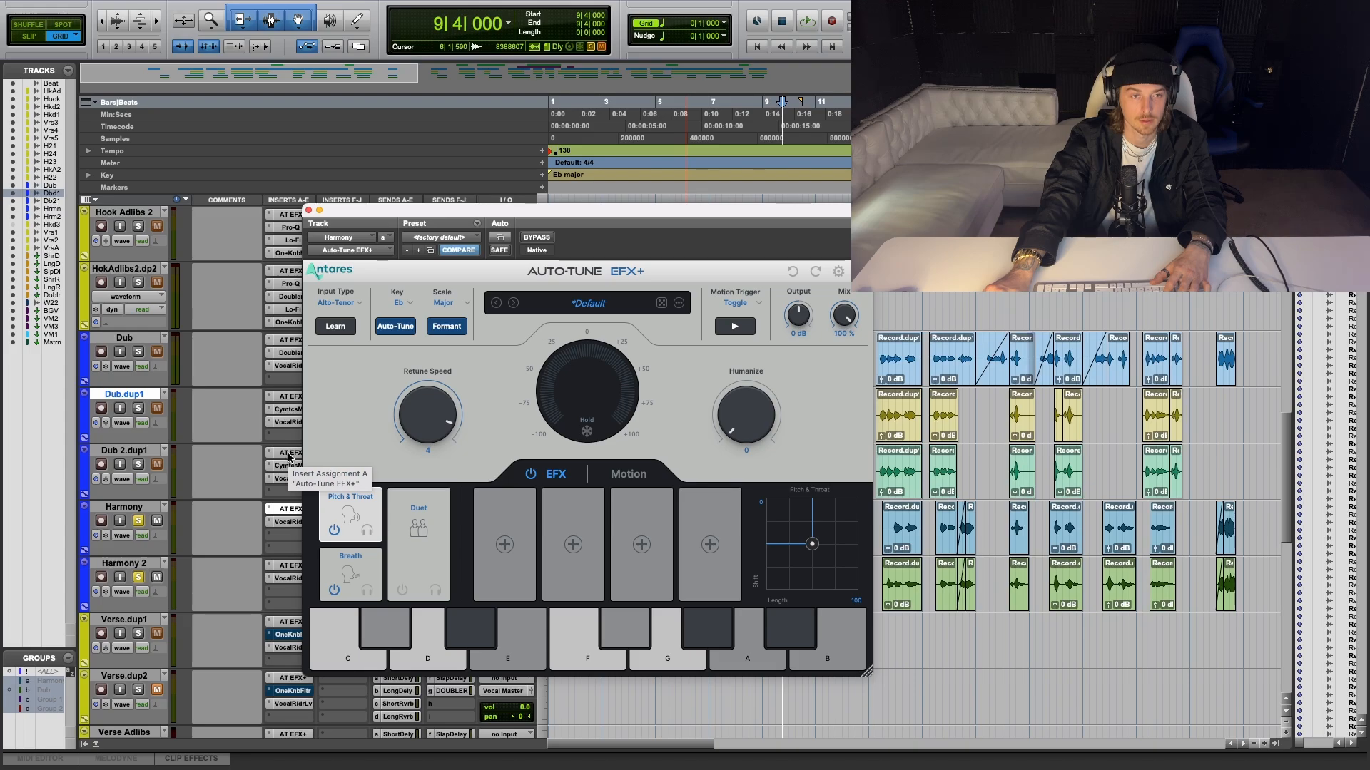
{"action": "left_click", "coordinate": [288, 455]}
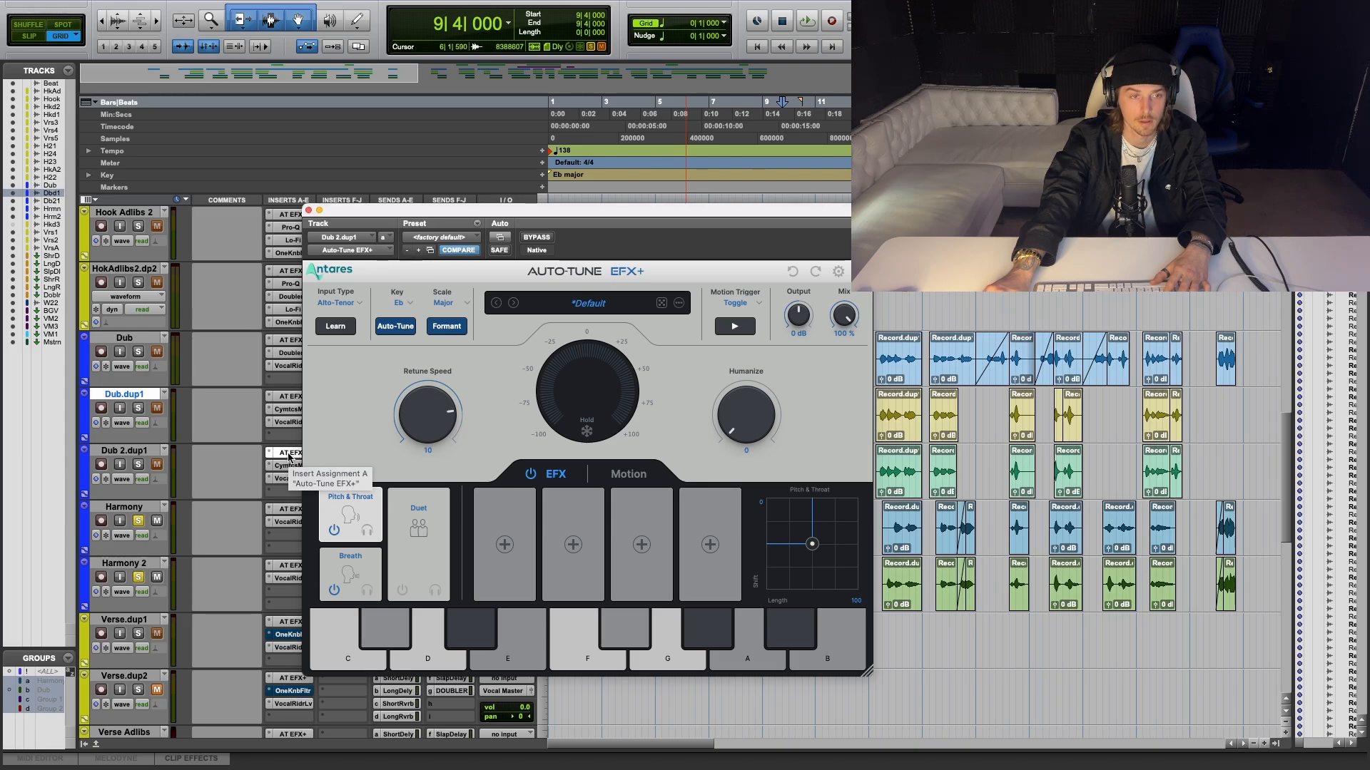
{"action": "left_click", "coordinate": [289, 397]}
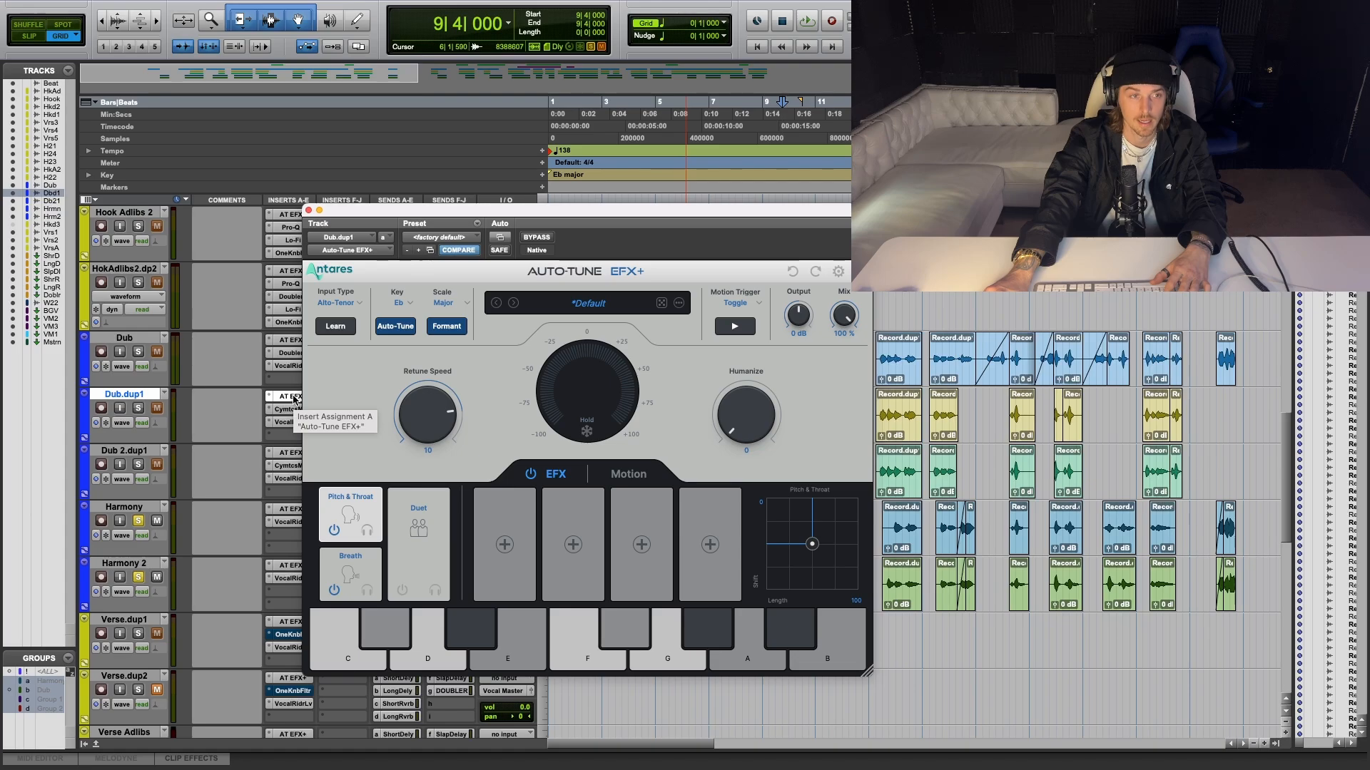
{"action": "left_click", "coordinate": [309, 211]}
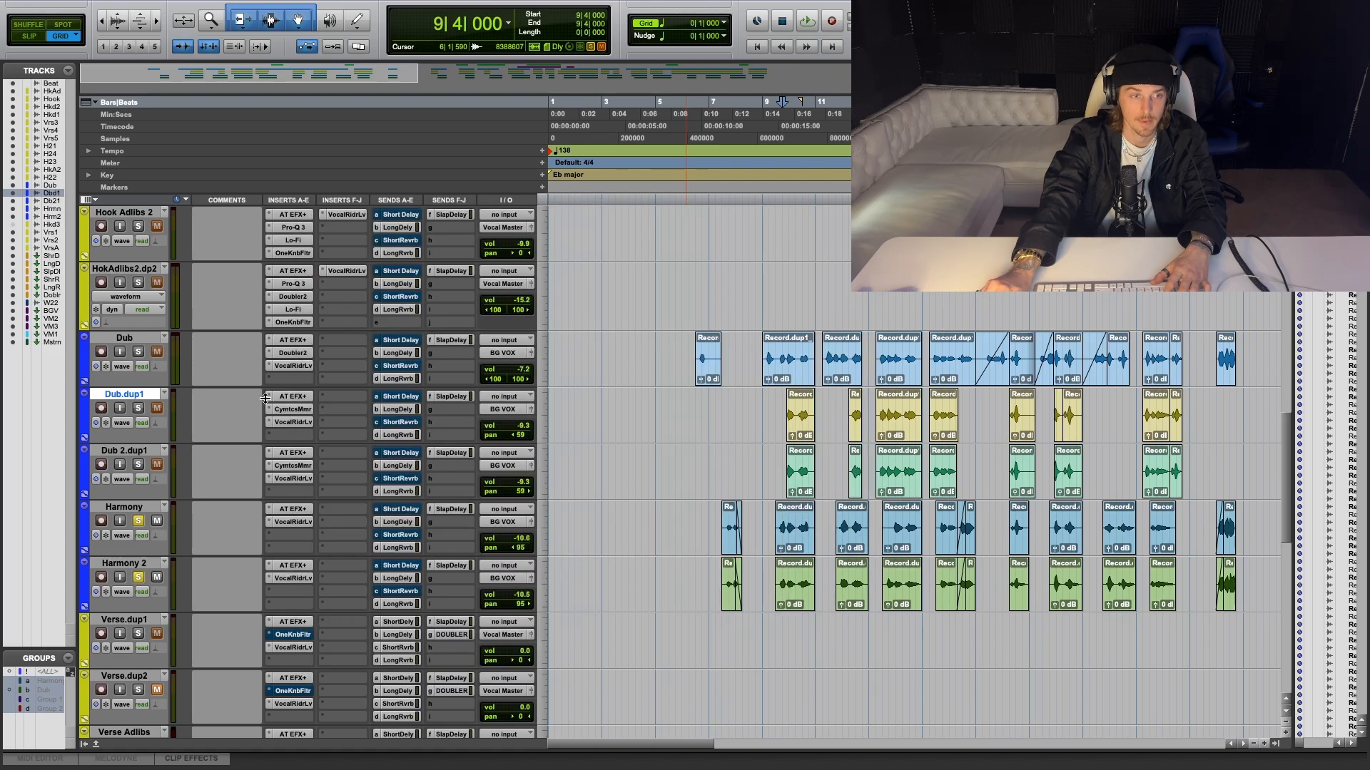
Play the soloed harmony tracks from bar 9, beat 2, and stop playback.
{"action": "left_click", "coordinate": [768, 217]}
{"action": "key", "text": "space"}
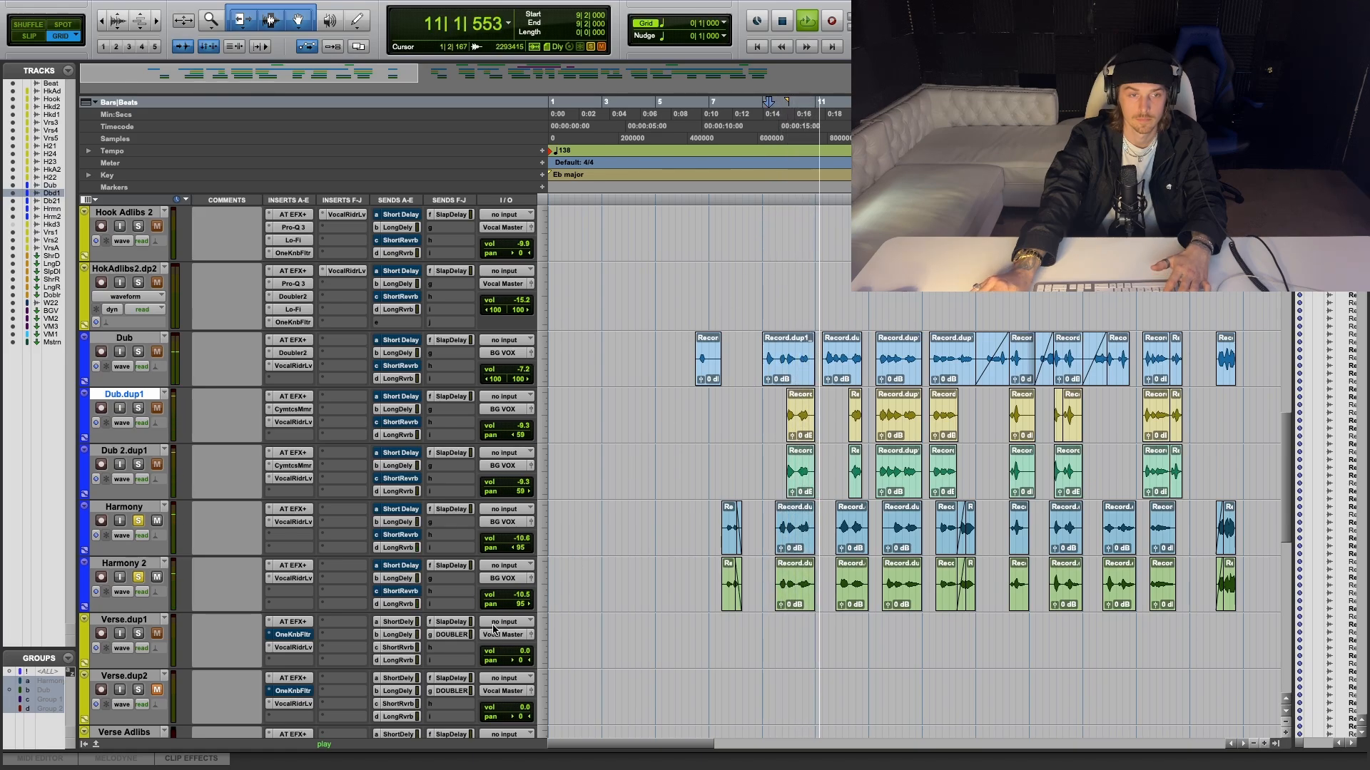
{"action": "key", "text": "space"}
Compare the long reverb send levels of Dub 2.dup1 and Harmony, and unsolo both harmony tracks.
{"action": "left_click", "coordinate": [398, 492]}
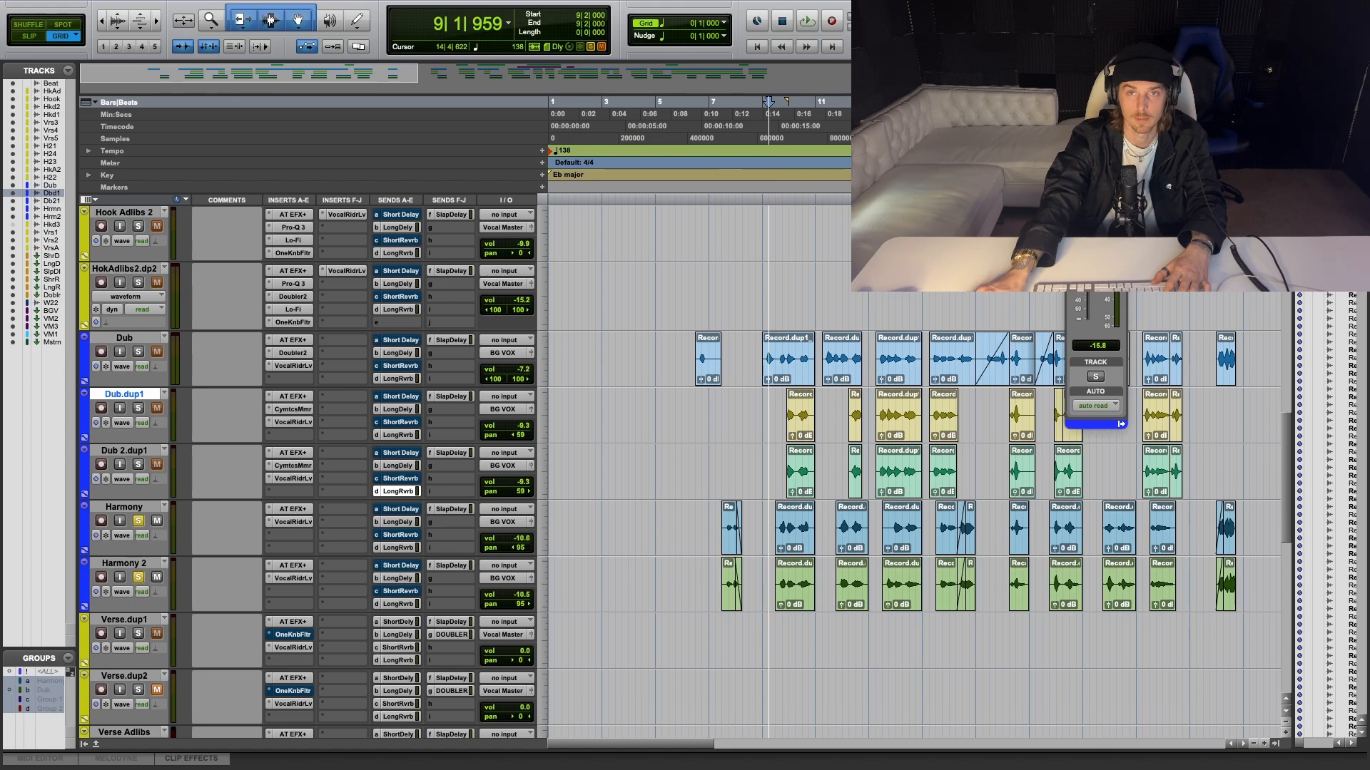
{"action": "left_click_drag", "start_coordinate": [1104, 25], "coordinate": [563, 234]}
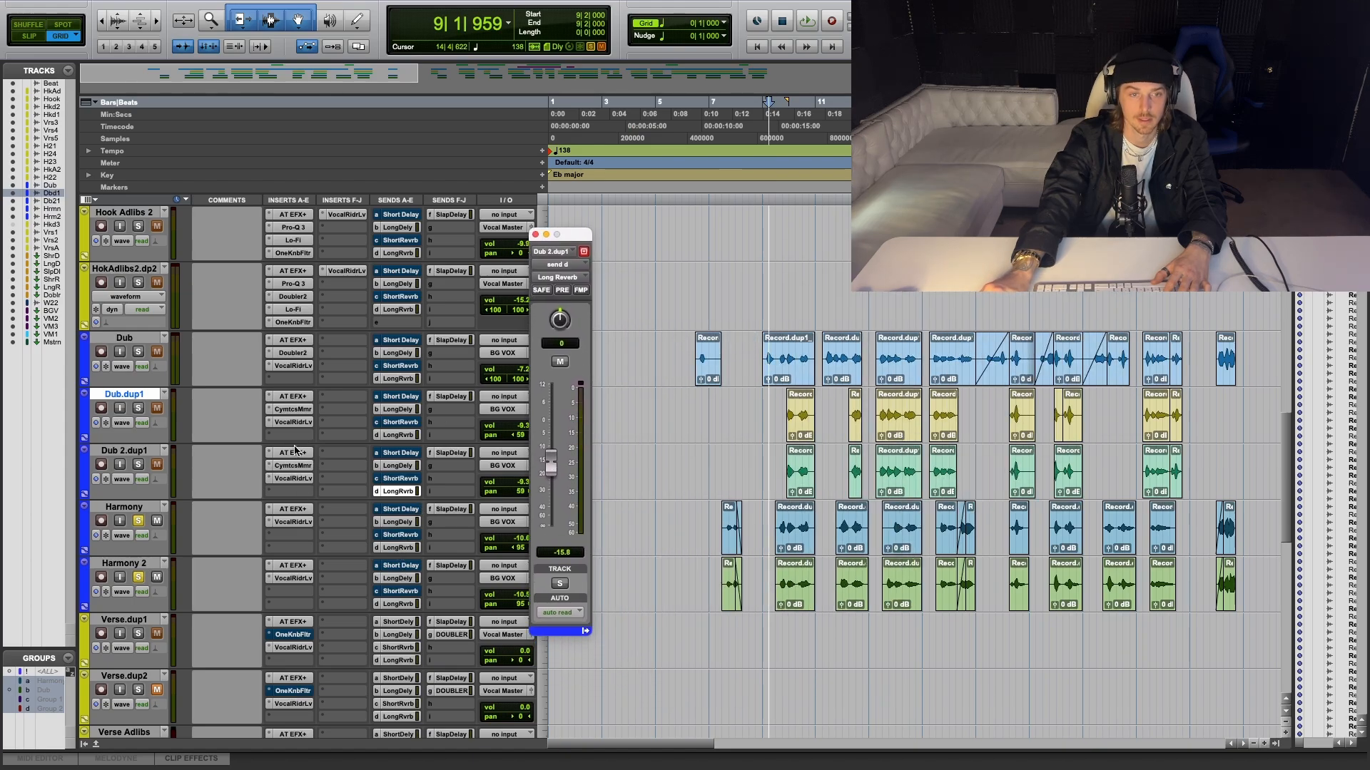
{"action": "left_click", "coordinate": [400, 548]}
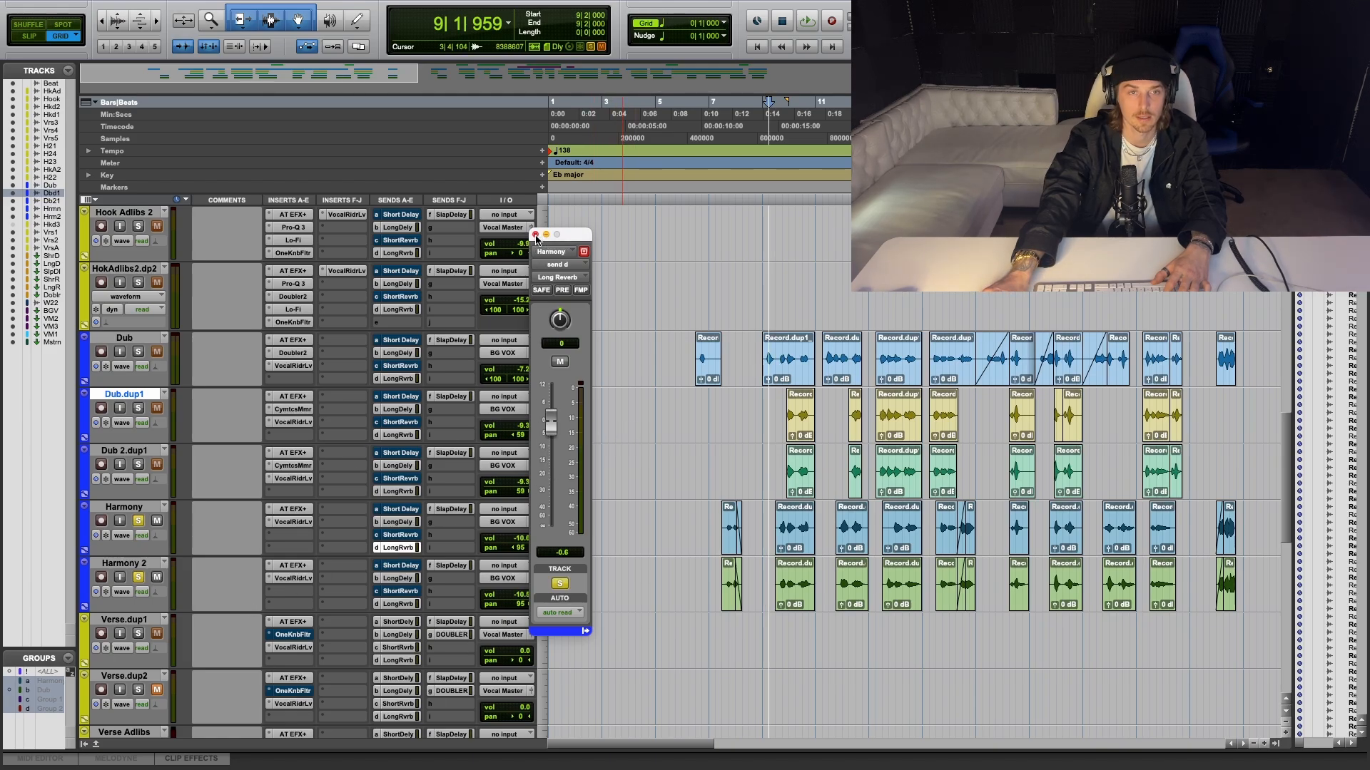
{"action": "left_click", "coordinate": [536, 235]}
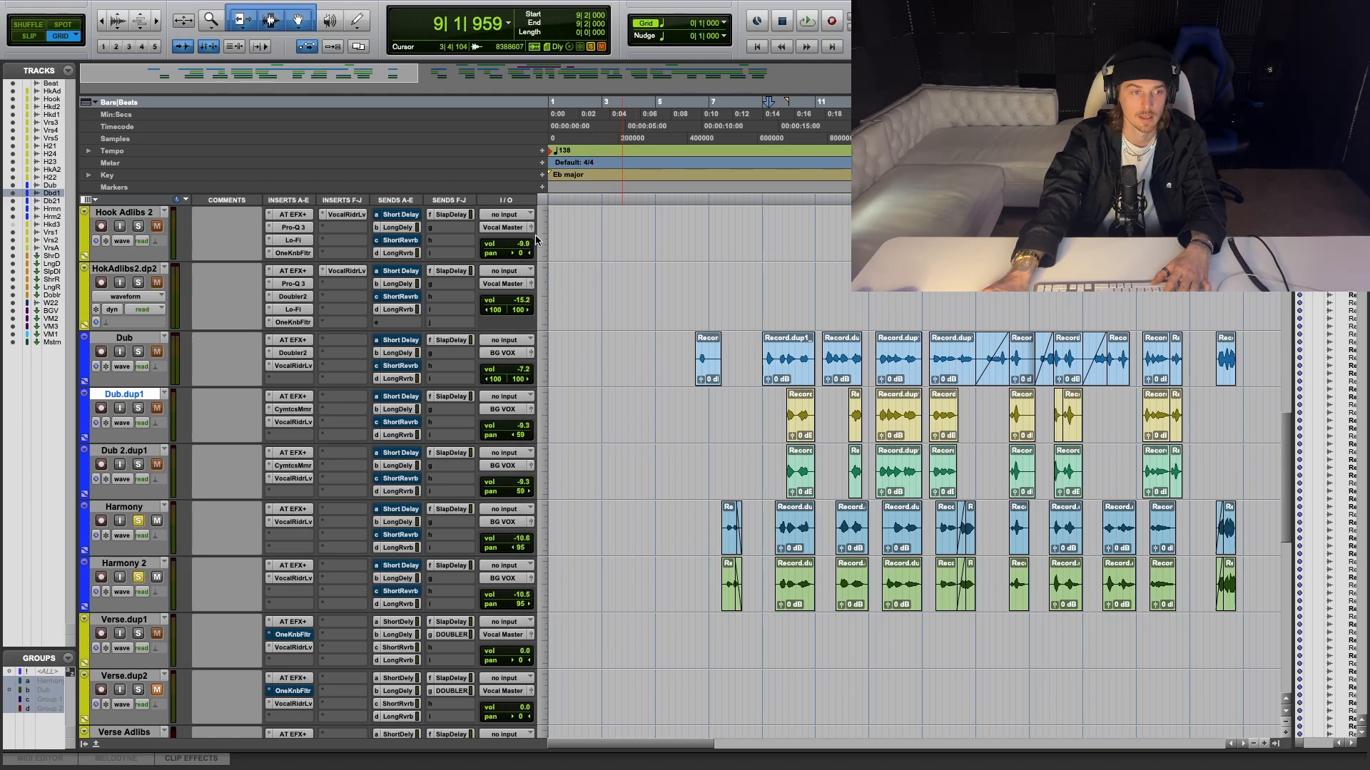
{"action": "left_click", "coordinate": [138, 521]}
{"action": "left_click", "coordinate": [139, 578]}
Examine the dub and harmony tracks' sends and output routing alongside the delay and reverb returns and the BG Vox bus.
{"action": "scroll", "coordinate": [143, 585], "scroll_direction": "down", "scroll_amount": 5}
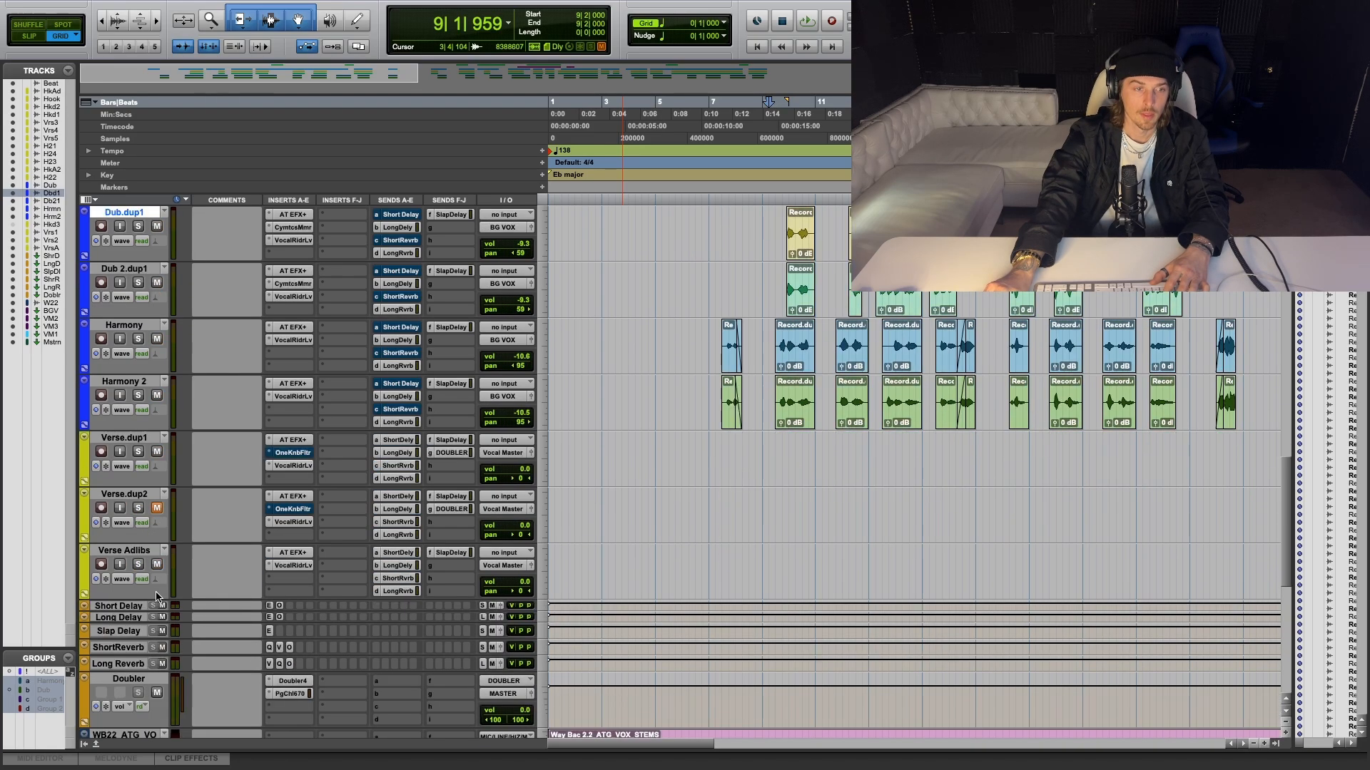
{"action": "scroll", "coordinate": [264, 567], "scroll_direction": "down", "scroll_amount": 5}
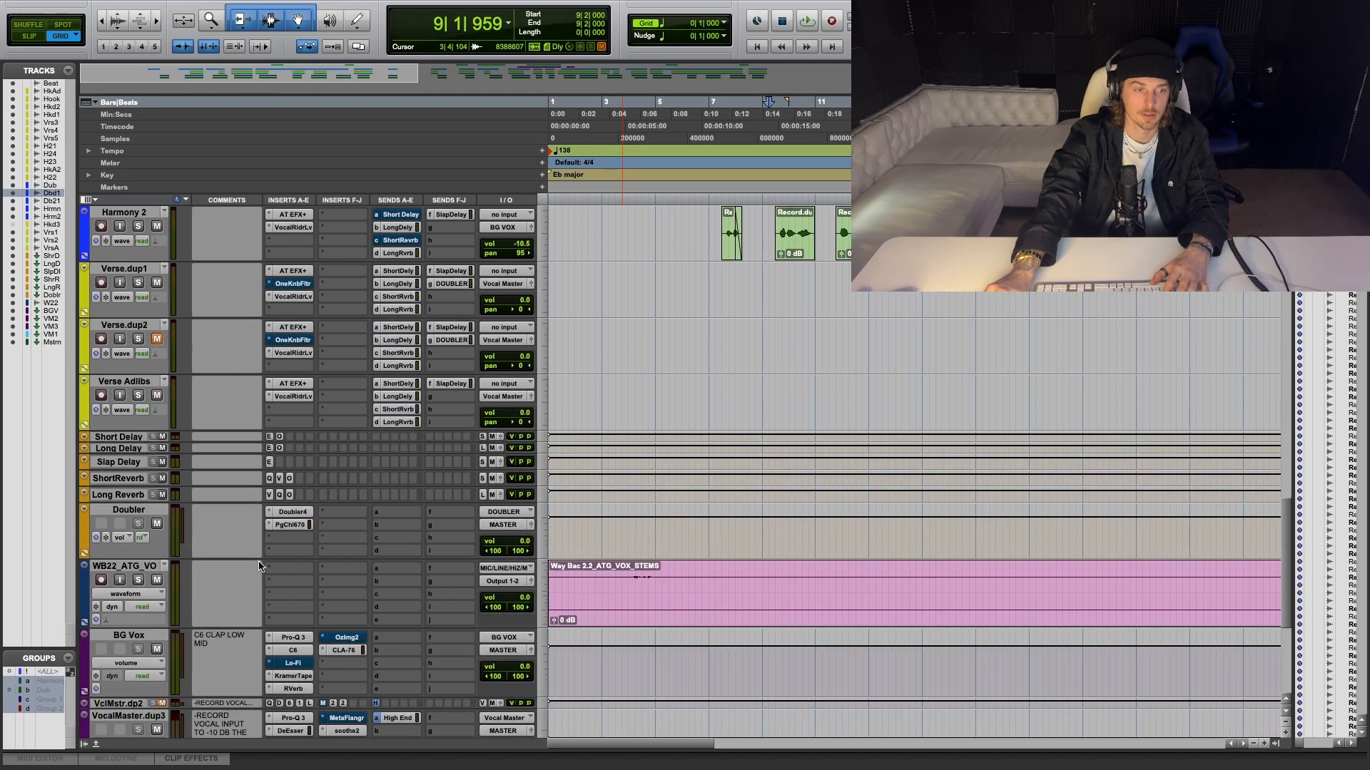
{"action": "scroll", "coordinate": [285, 577], "scroll_direction": "up", "scroll_amount": 6}
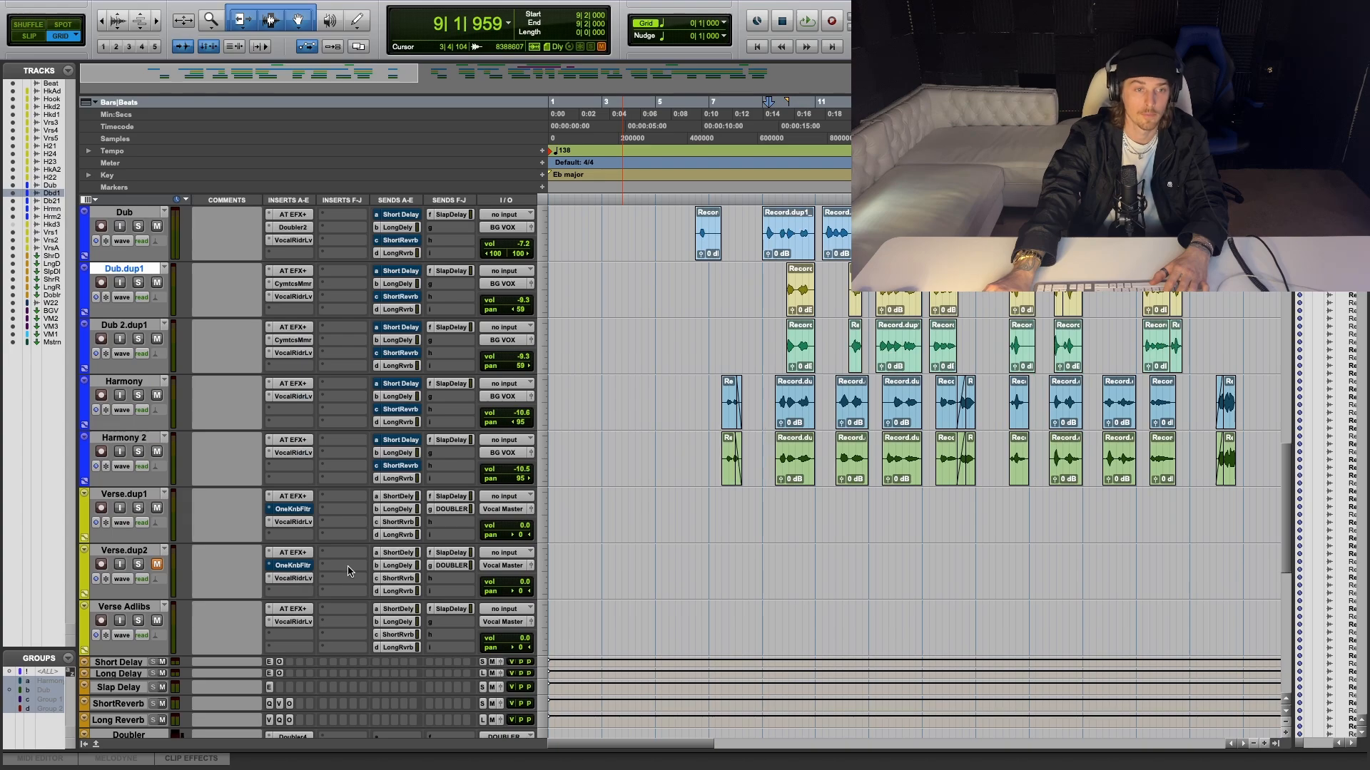
{"action": "scroll", "coordinate": [357, 588], "scroll_direction": "up", "scroll_amount": 3}
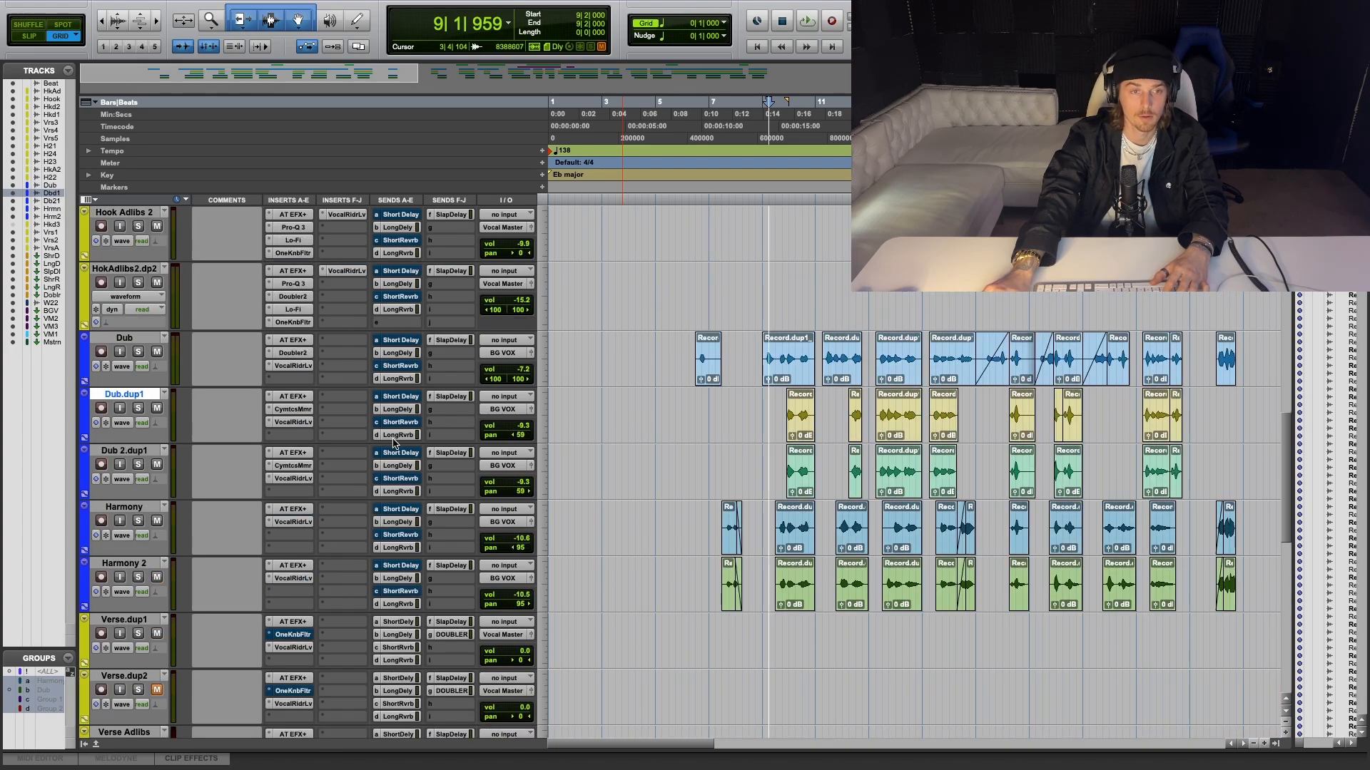
{"action": "scroll", "coordinate": [365, 610], "scroll_direction": "down", "scroll_amount": 7}
{"action": "scroll", "coordinate": [365, 610], "scroll_direction": "down", "scroll_amount": 4}
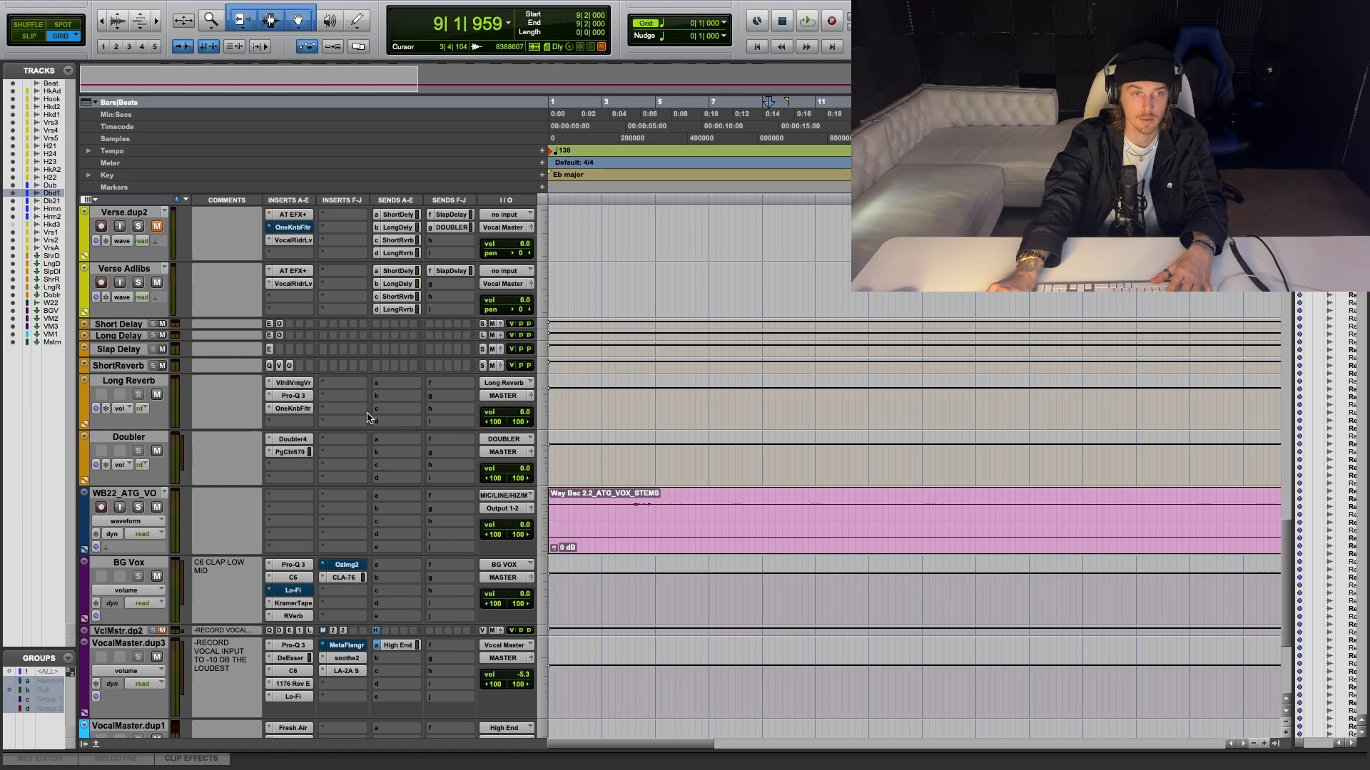
{"action": "scroll", "coordinate": [153, 394], "scroll_direction": "up", "scroll_amount": 3}
{"action": "scroll", "coordinate": [155, 370], "scroll_direction": "up", "scroll_amount": 3}
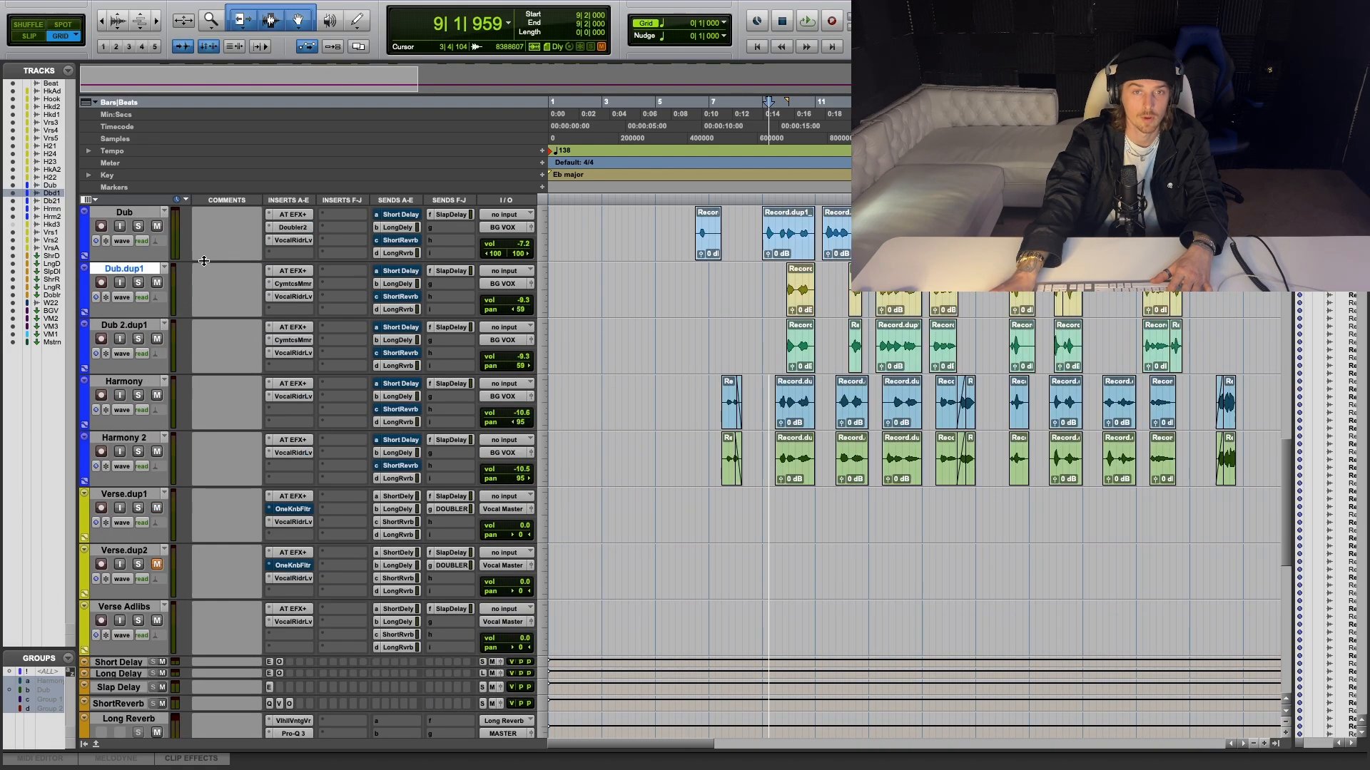
{"action": "scroll", "coordinate": [348, 277], "scroll_direction": "up", "scroll_amount": 1}
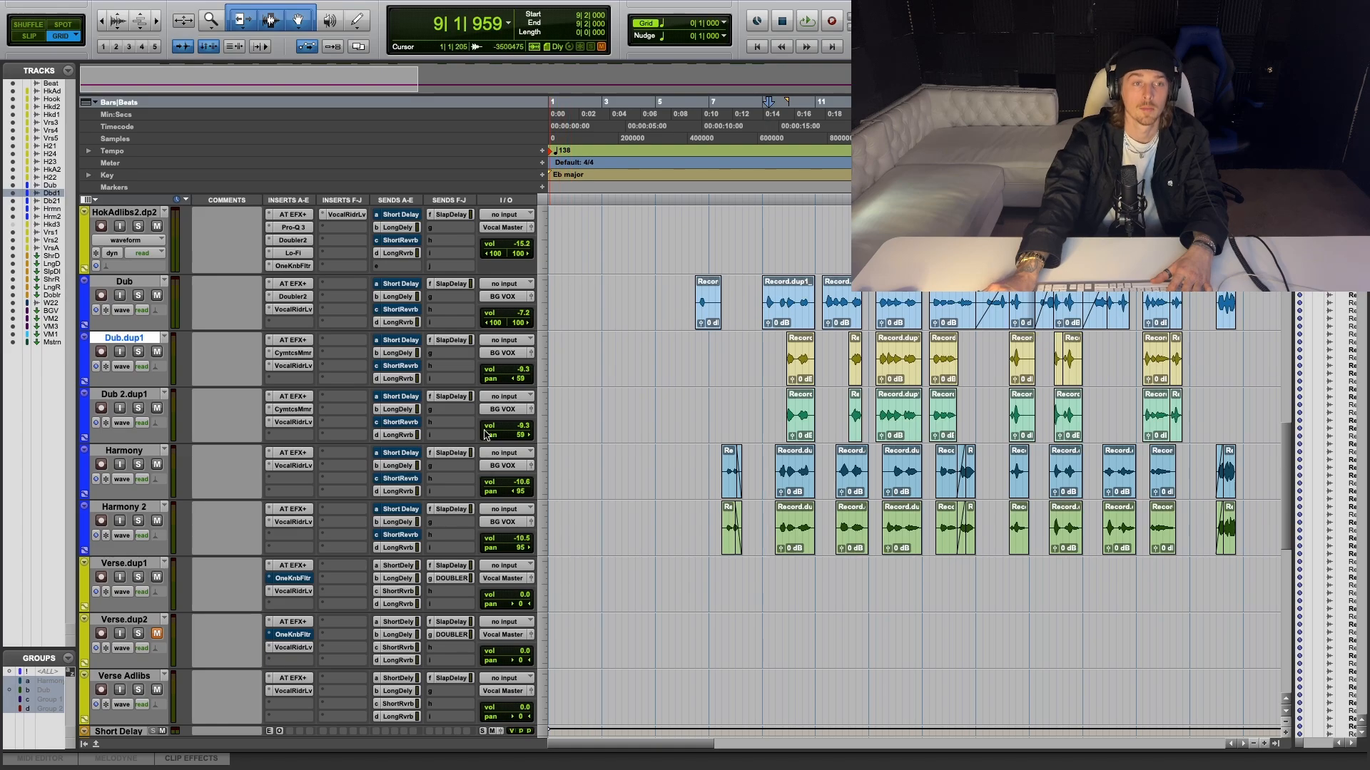
Select the BG Vox bus track.
{"action": "scroll", "coordinate": [497, 415], "scroll_direction": "down", "scroll_amount": 6}
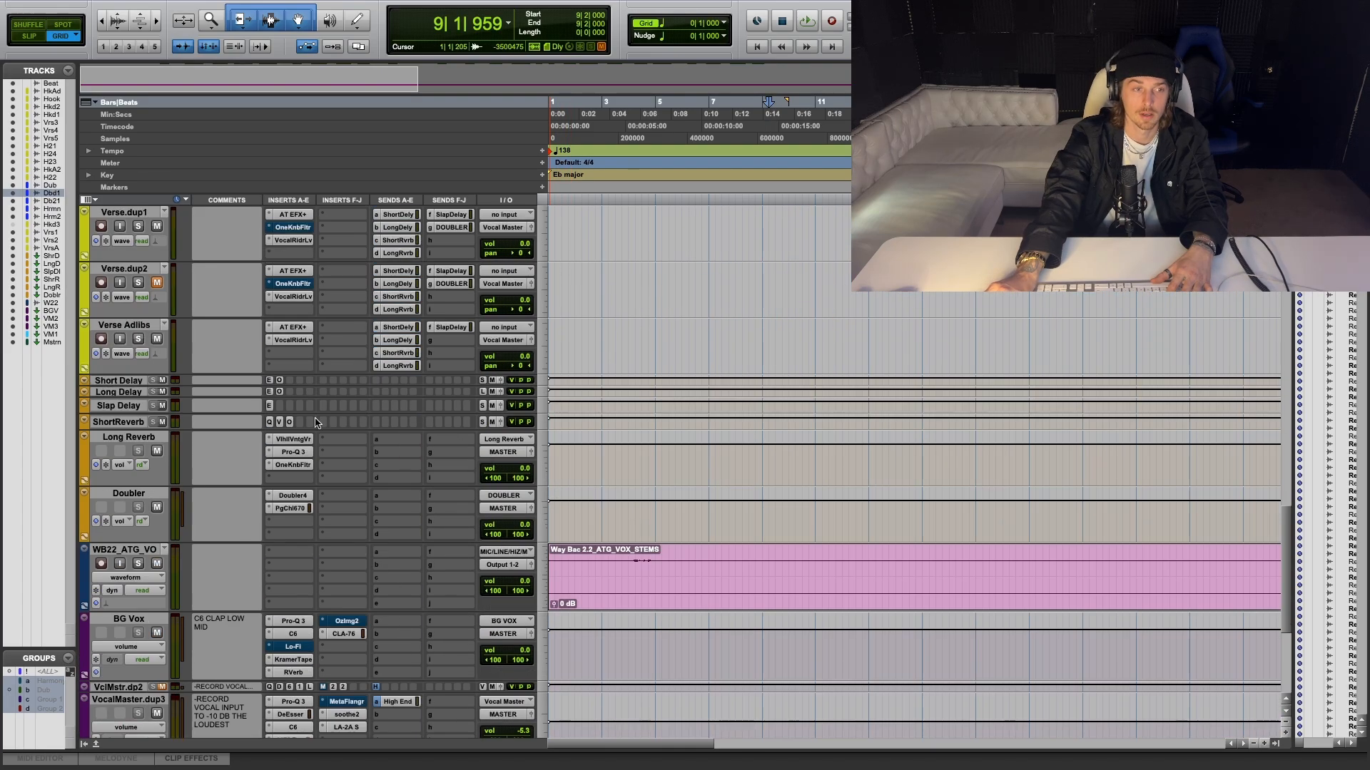
{"action": "left_click_drag", "start_coordinate": [117, 502], "coordinate": [119, 518]}
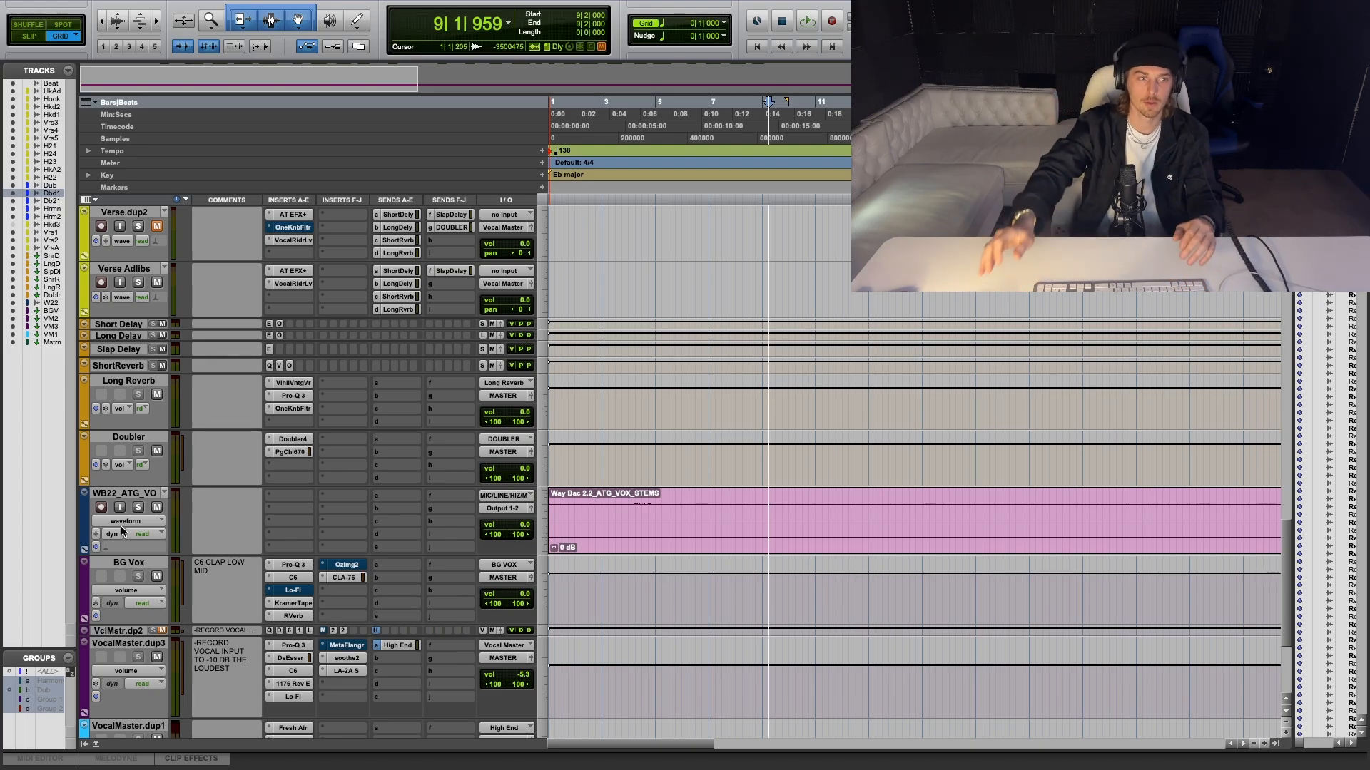
{"action": "scroll", "coordinate": [124, 528], "scroll_direction": "down", "scroll_amount": 2}
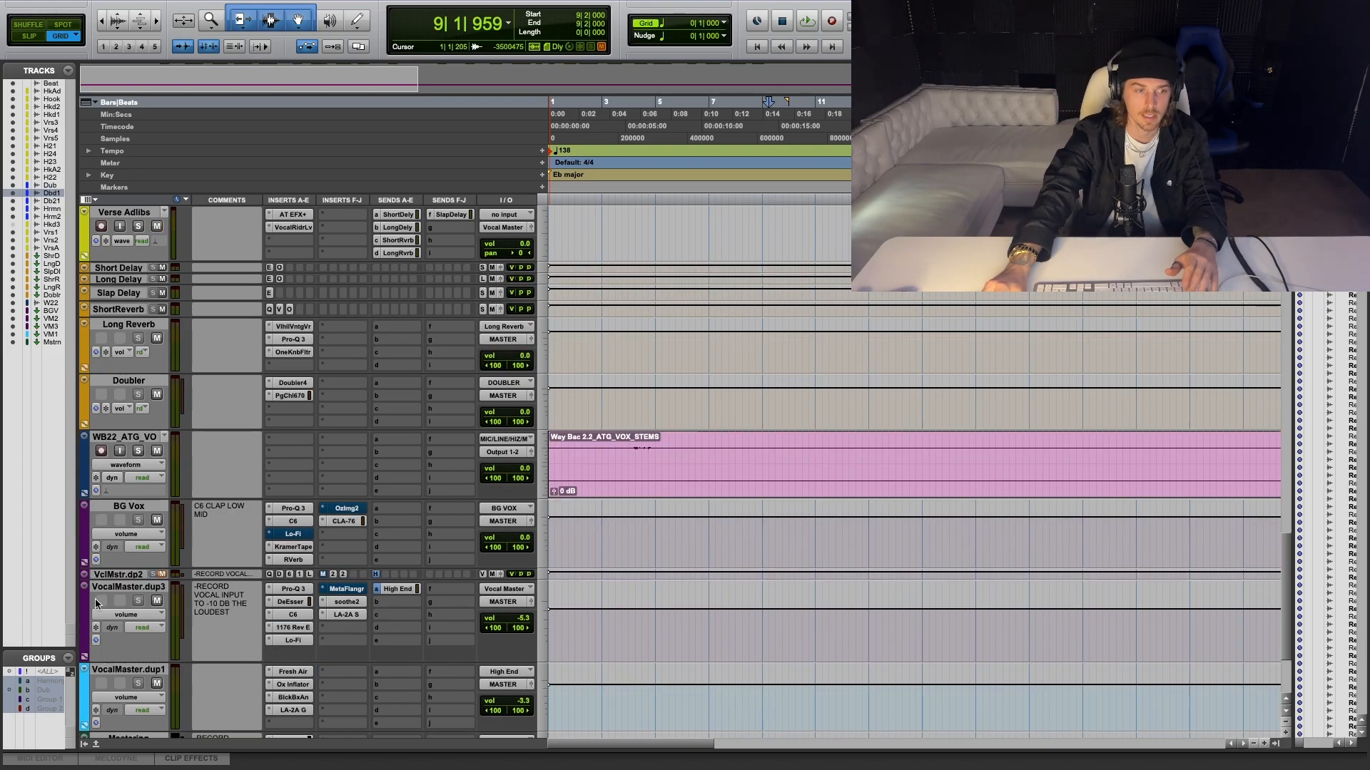
{"action": "left_click", "coordinate": [132, 505]}
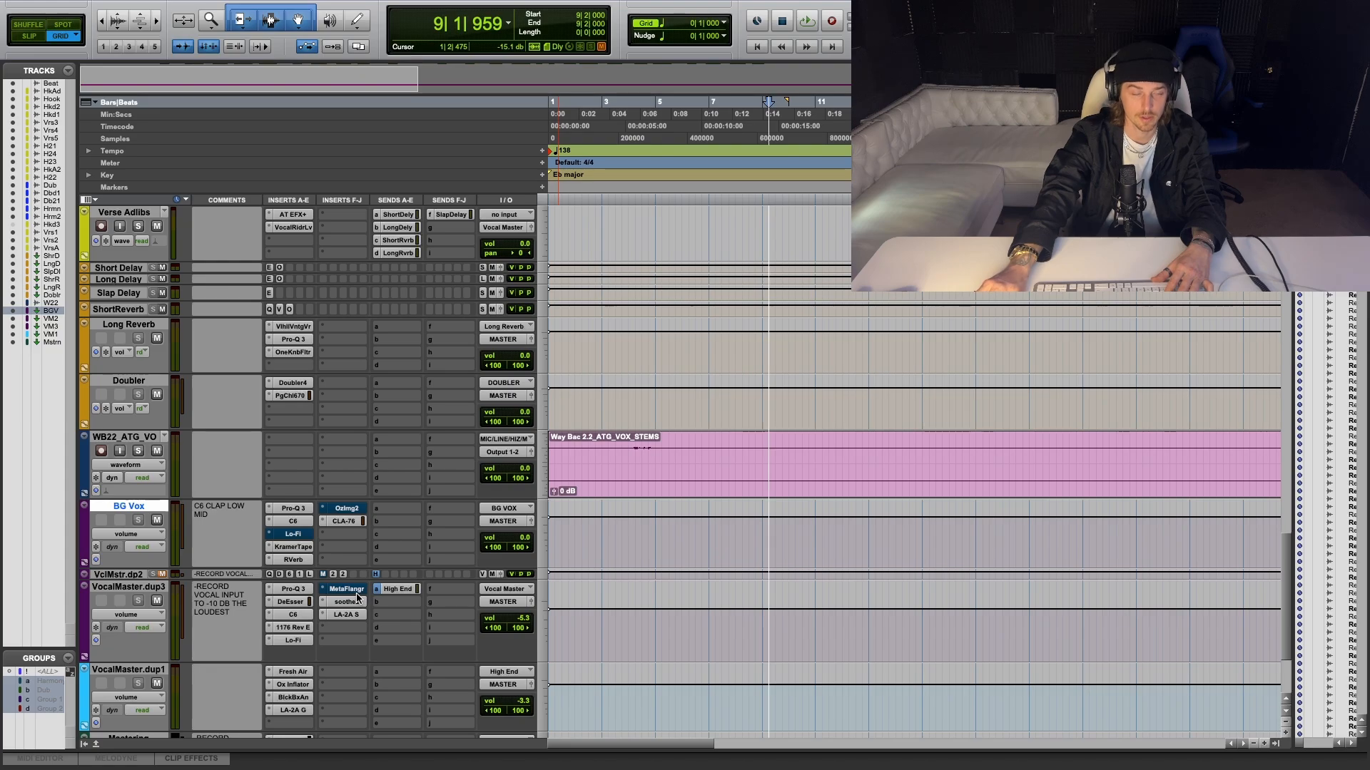
Open the BG Vox Pro-Q 3 insert, examine its low-cut, low-mid and high-cut bands, and close it.
{"action": "scroll", "coordinate": [357, 596], "scroll_direction": "down", "scroll_amount": 2}
{"action": "scroll", "coordinate": [346, 590], "scroll_direction": "up", "scroll_amount": 4}
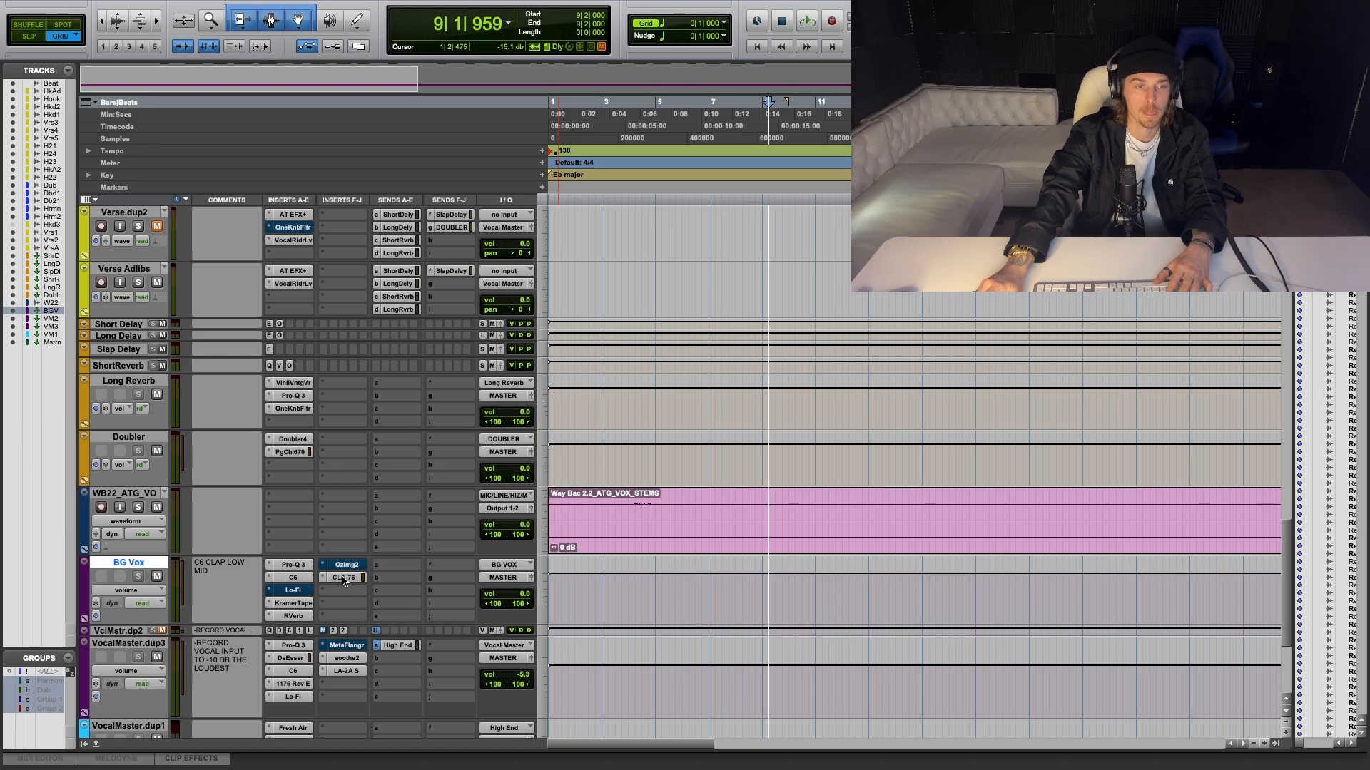
{"action": "scroll", "coordinate": [358, 605], "scroll_direction": "up", "scroll_amount": 2}
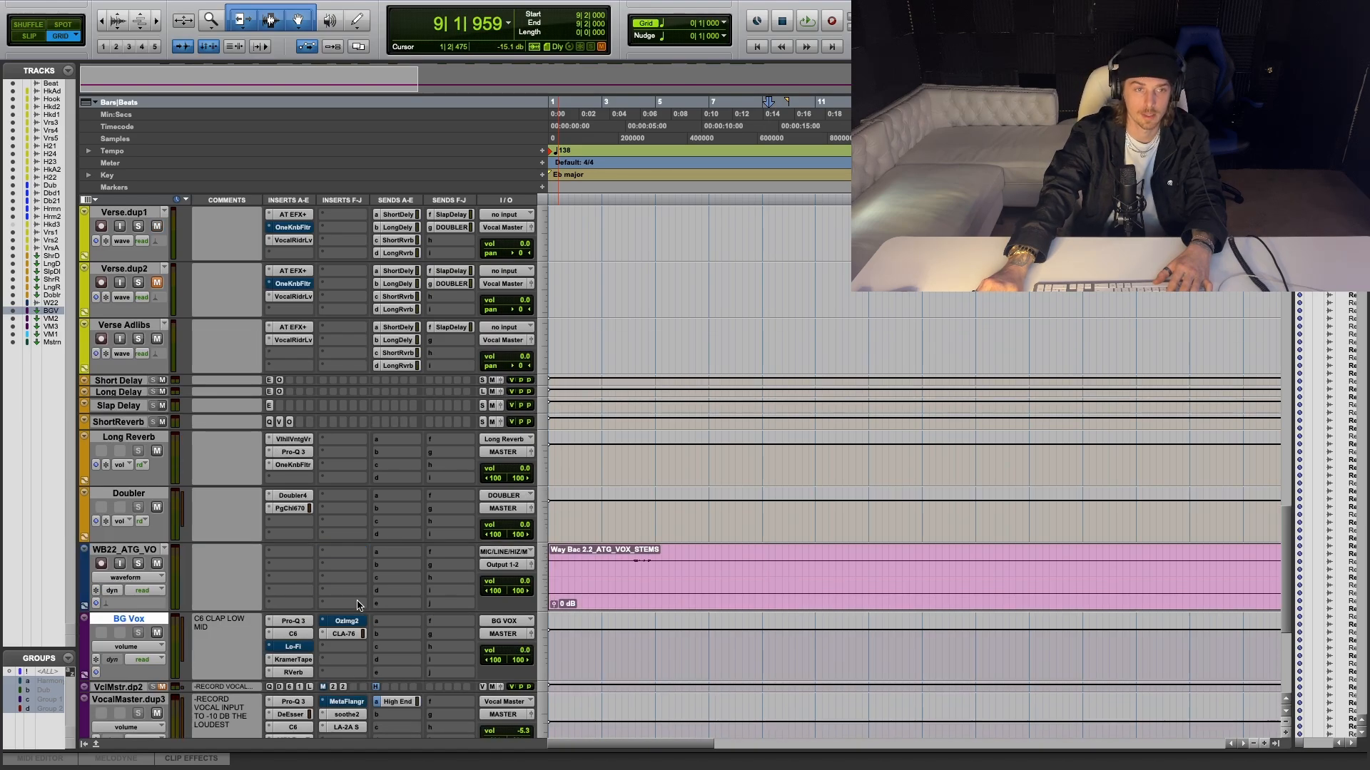
{"action": "scroll", "coordinate": [358, 605], "scroll_direction": "down", "scroll_amount": 2}
{"action": "scroll", "coordinate": [358, 605], "scroll_direction": "down", "scroll_amount": 2}
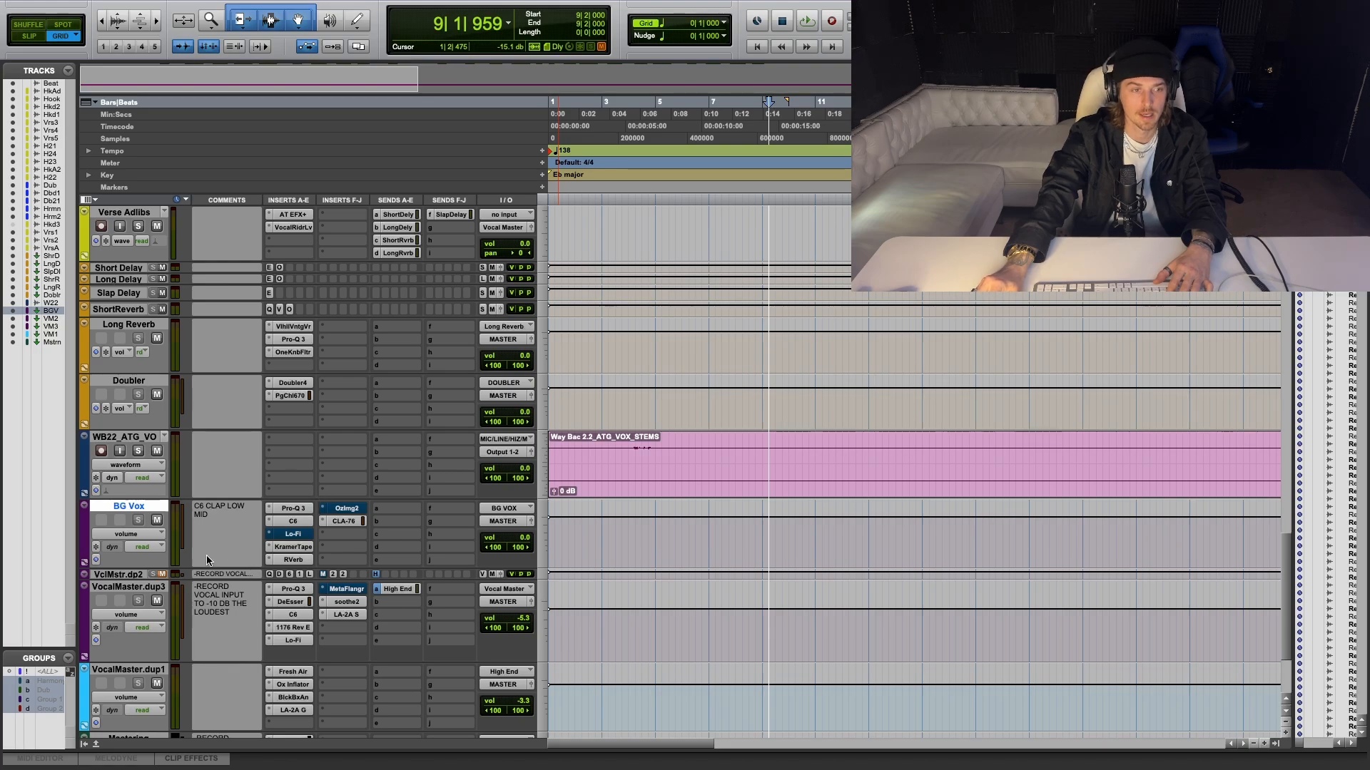
{"action": "left_click", "coordinate": [294, 508]}
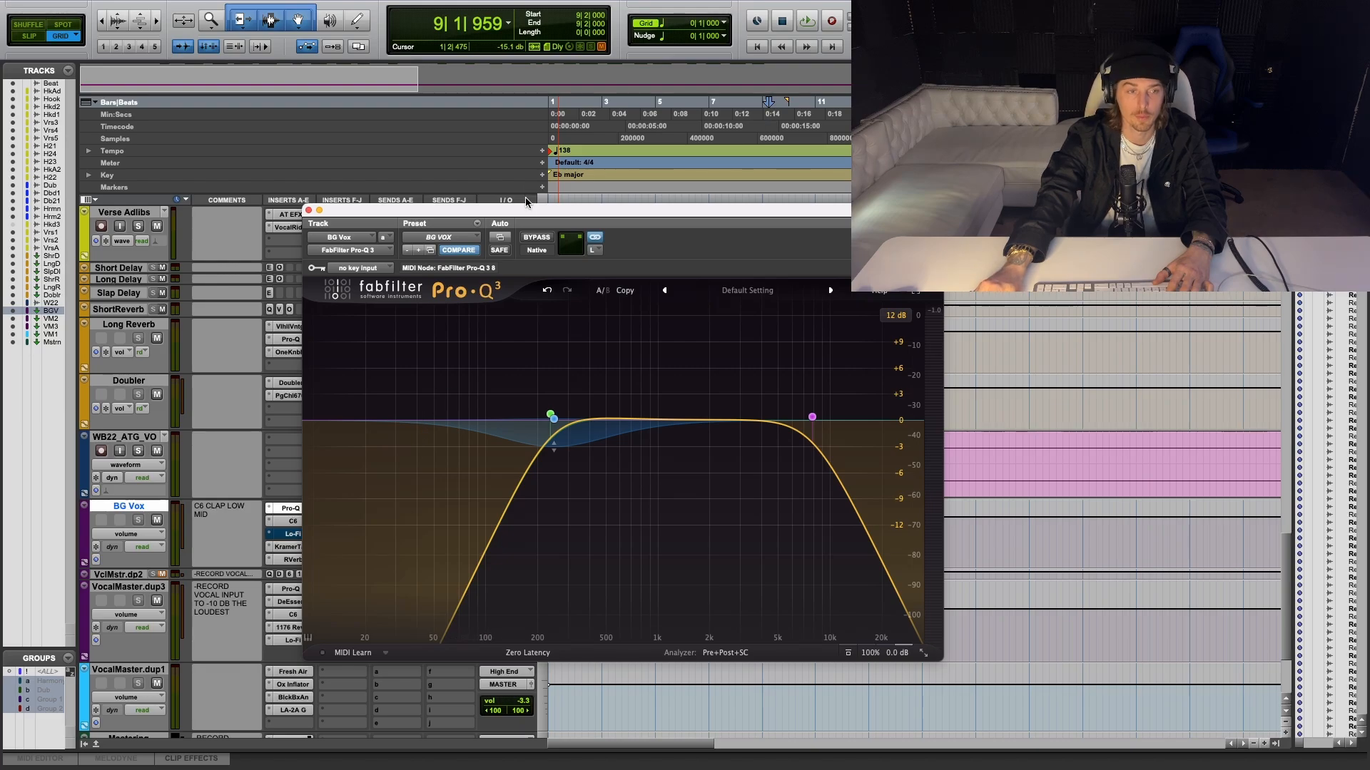
{"action": "left_click_drag", "start_coordinate": [519, 216], "coordinate": [447, 256]}
{"action": "mouse_move", "coordinate": [476, 473]}
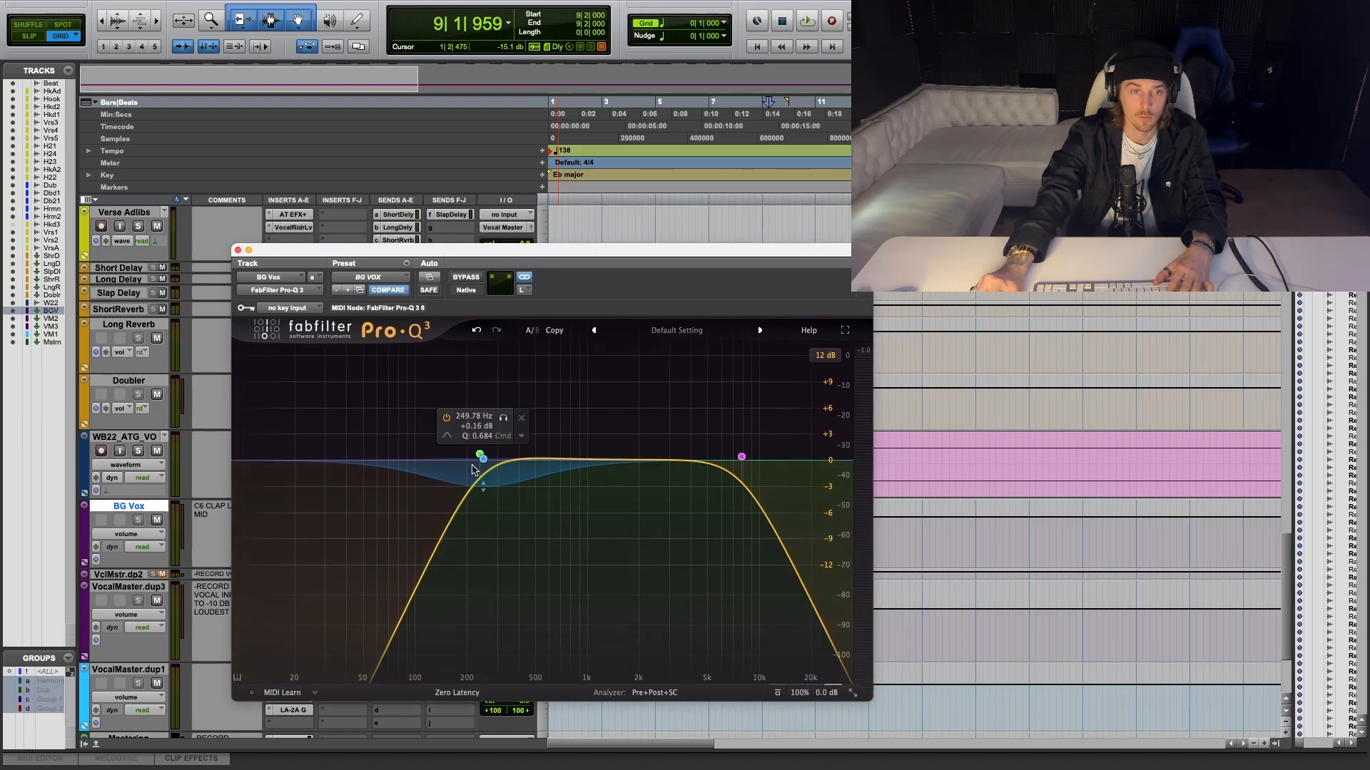
{"action": "mouse_move", "coordinate": [737, 464]}
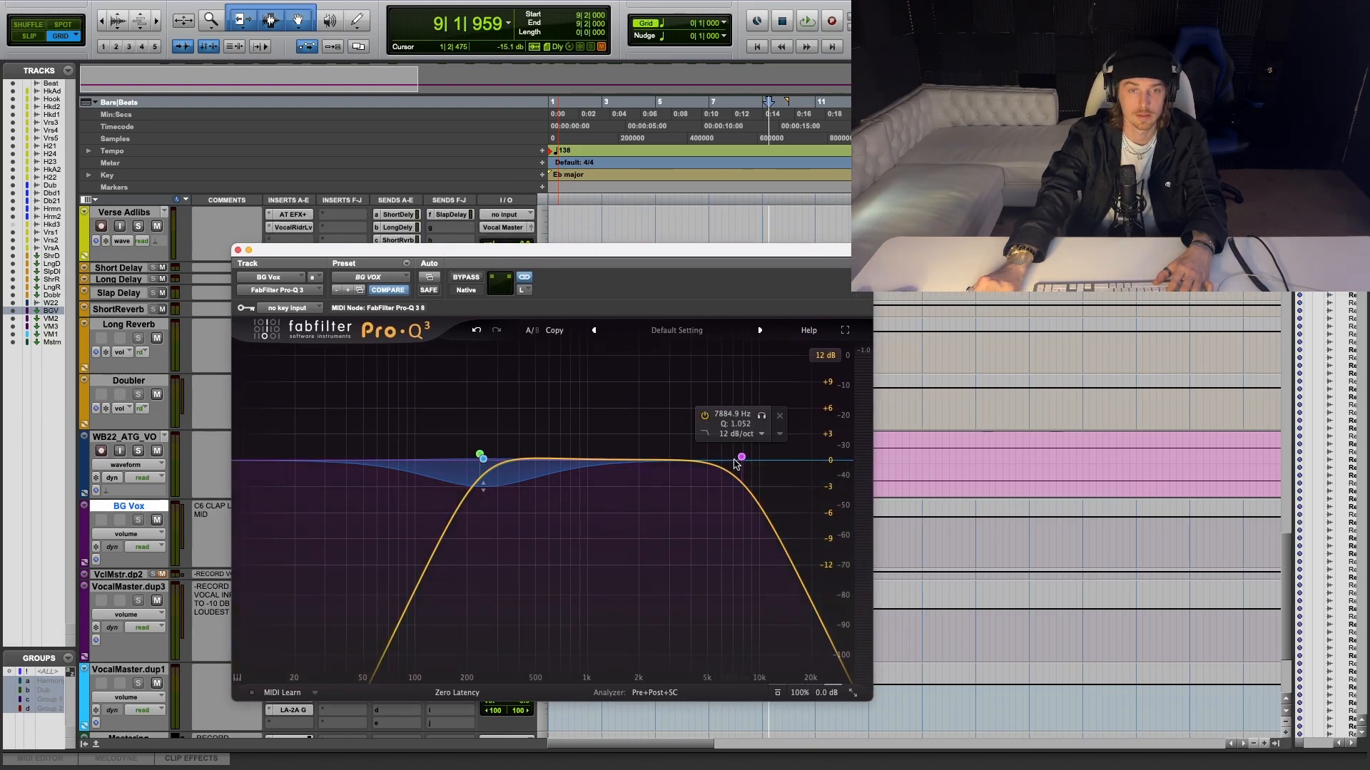
{"action": "left_click", "coordinate": [483, 464]}
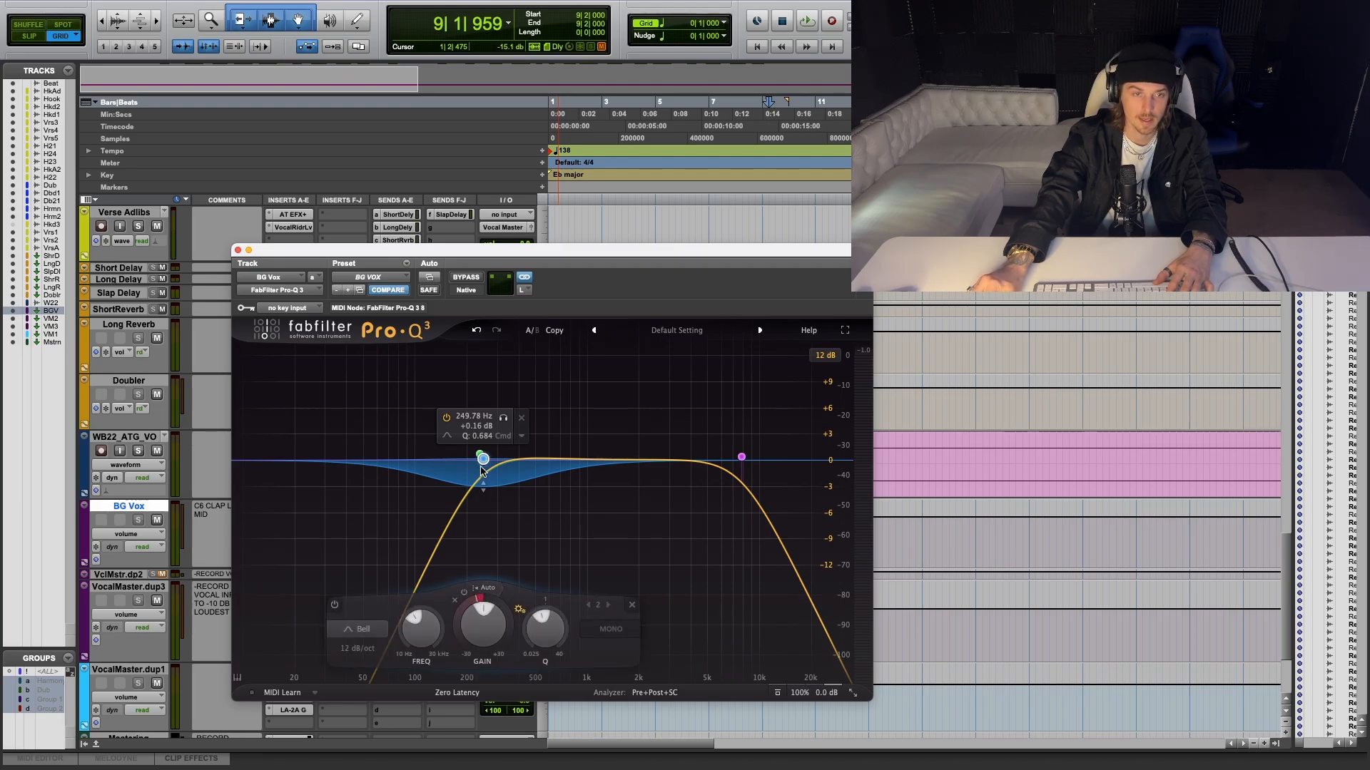
{"action": "mouse_move", "coordinate": [472, 455]}
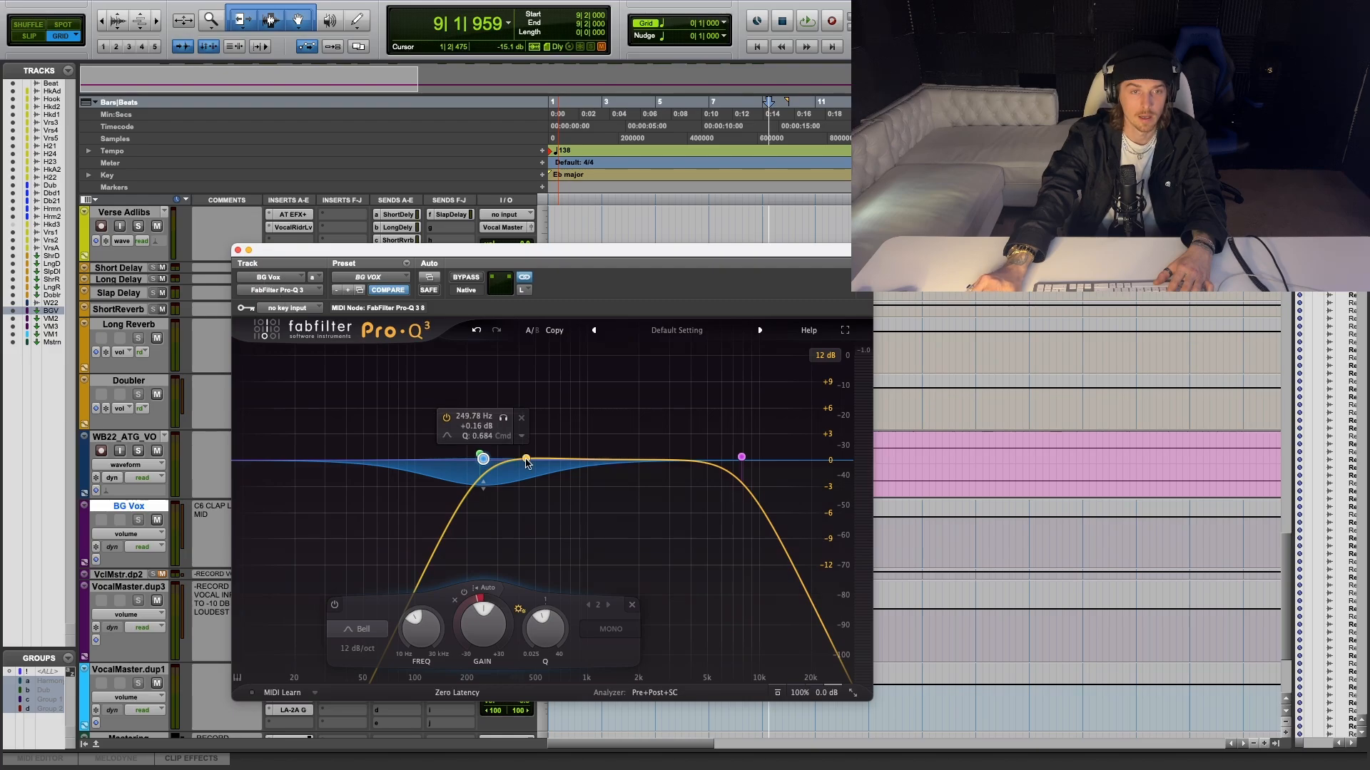
{"action": "left_click", "coordinate": [239, 250]}
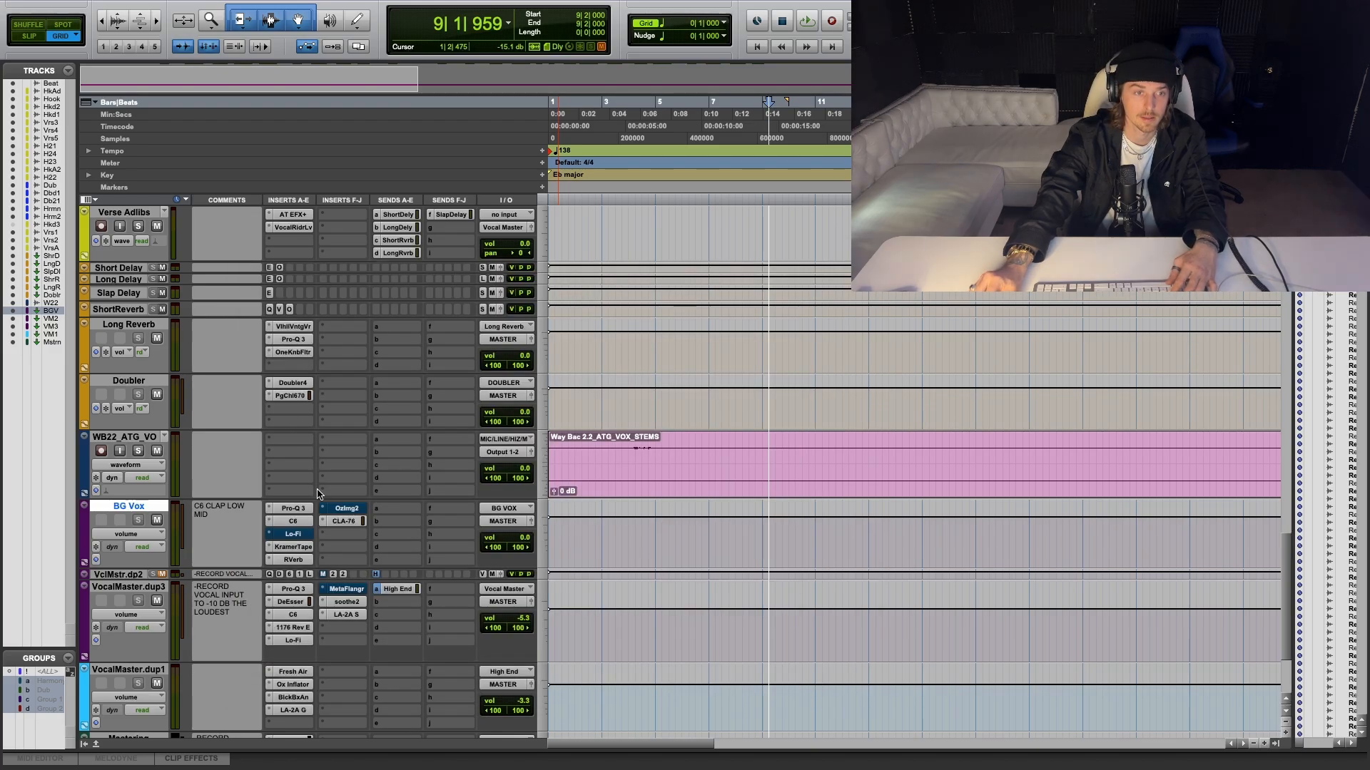
Bypass the active BG Vox inserts, and audition the bus from bar 9 while switching Pro-Q 3 back on.
{"action": "left_click", "coordinate": [300, 552], "text": "super"}
{"action": "left_click", "coordinate": [346, 521], "text": "super"}
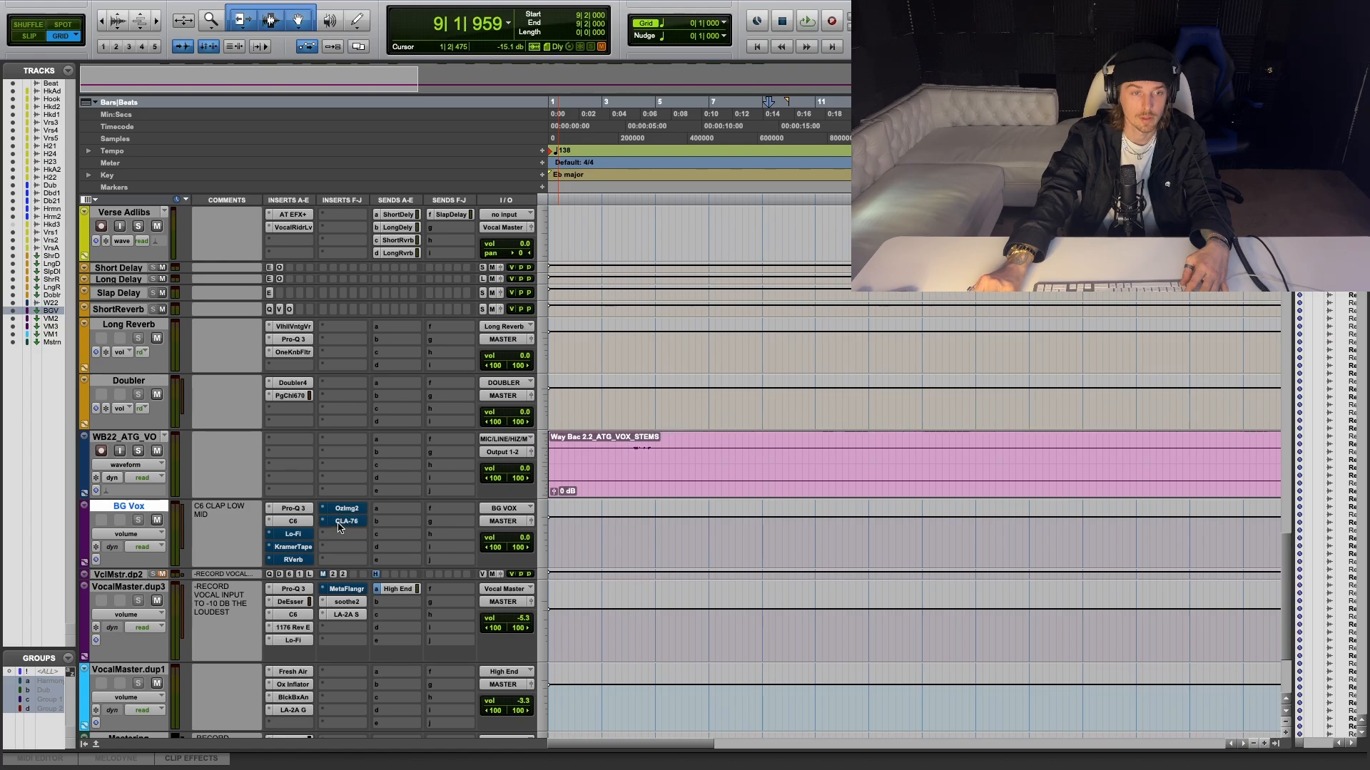
{"action": "scroll", "coordinate": [374, 555], "scroll_direction": "up", "scroll_amount": 10}
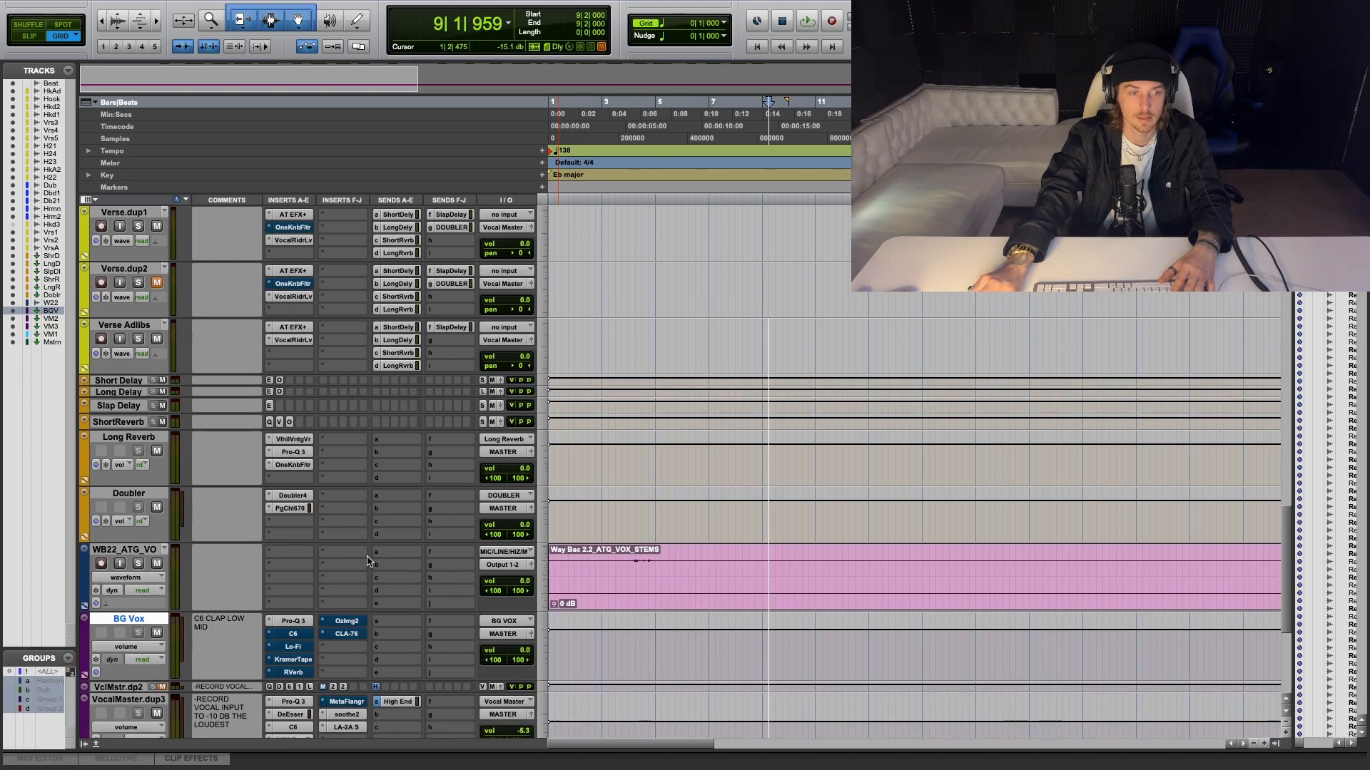
{"action": "scroll", "coordinate": [374, 555], "scroll_direction": "down", "scroll_amount": 10}
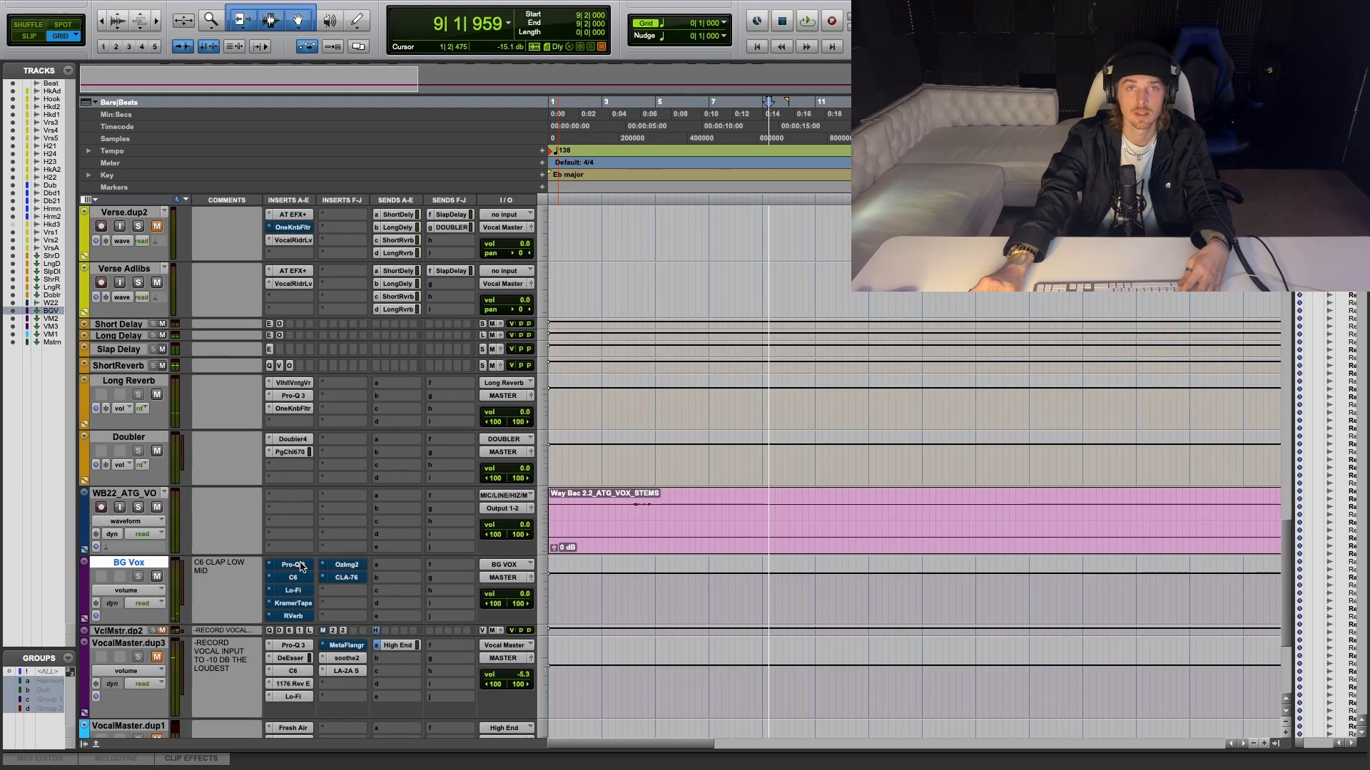
{"action": "key", "text": "space"}
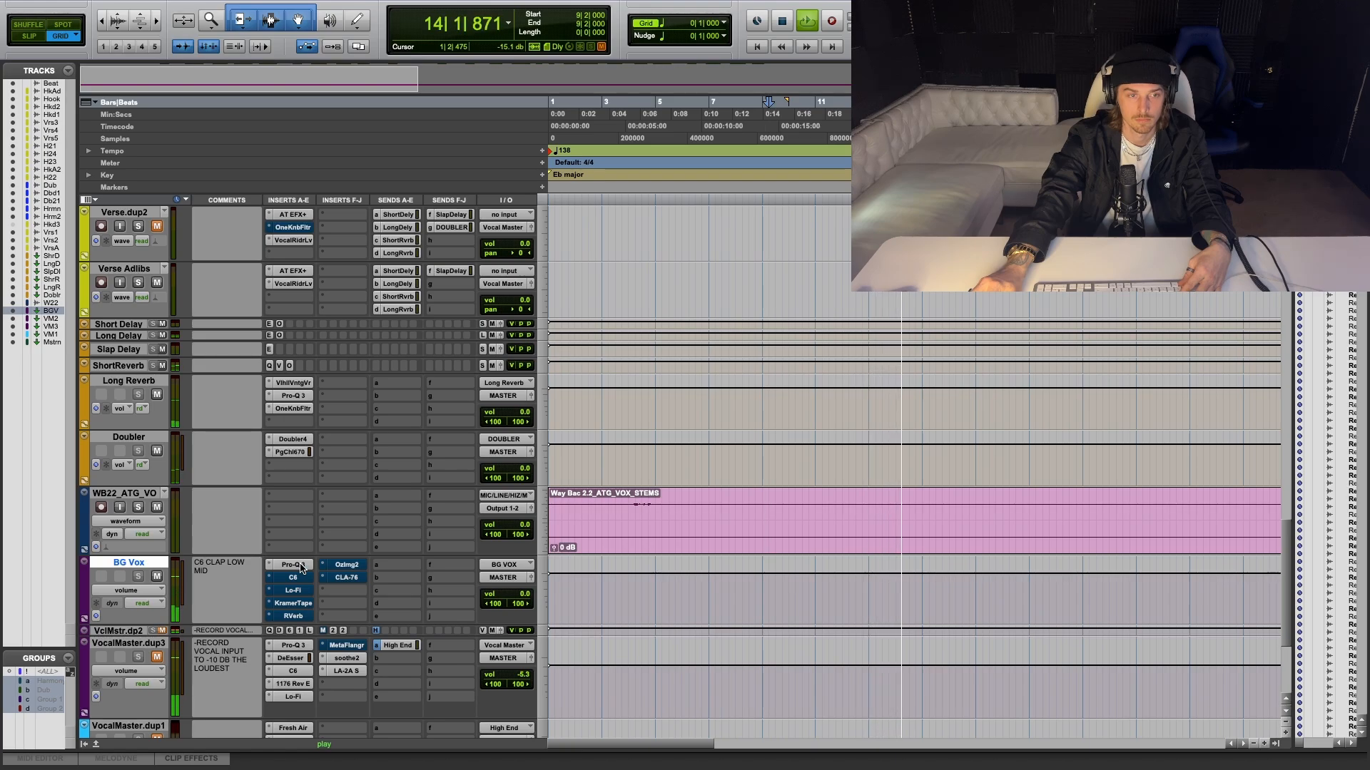
{"action": "key", "text": "space"}
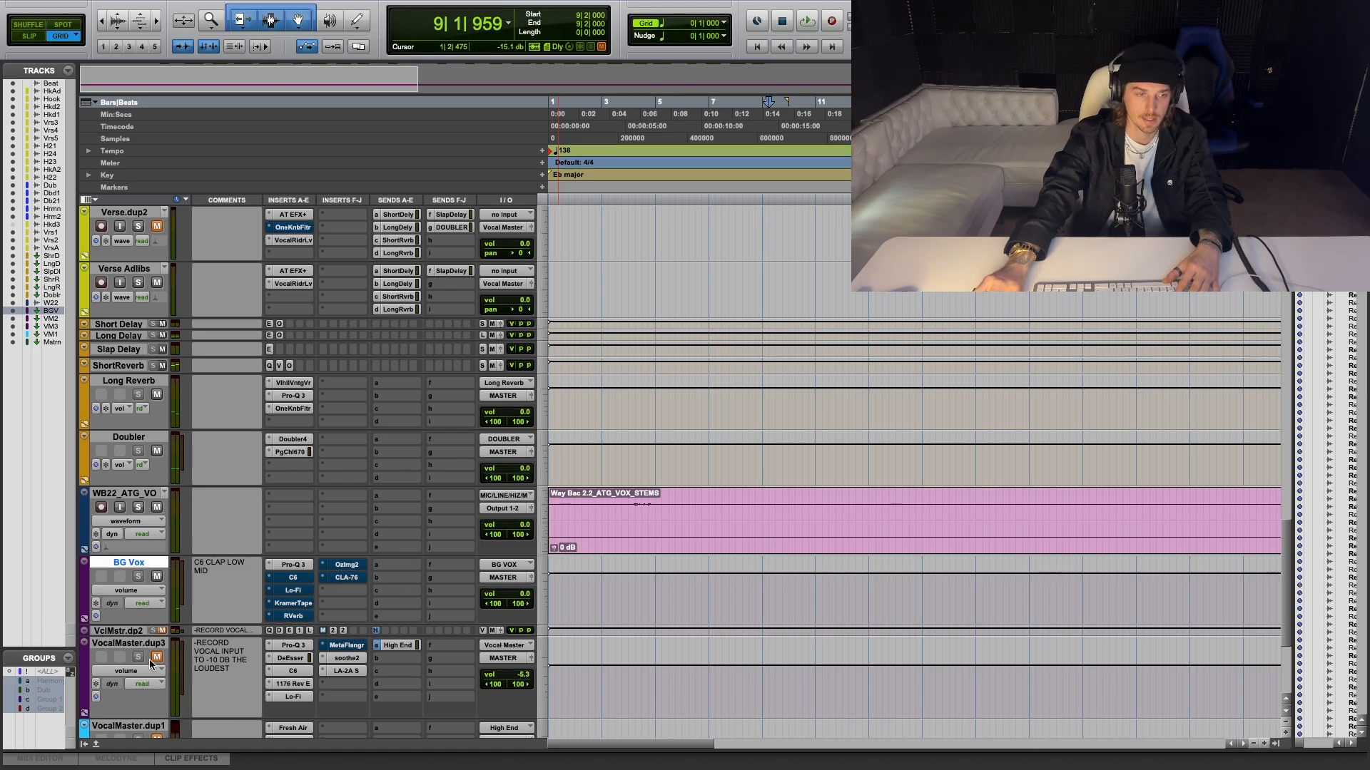
Open the C6 multiband compressor on the BG Vox bus and examine its band settings.
{"action": "scroll", "coordinate": [155, 665], "scroll_direction": "down", "scroll_amount": 1}
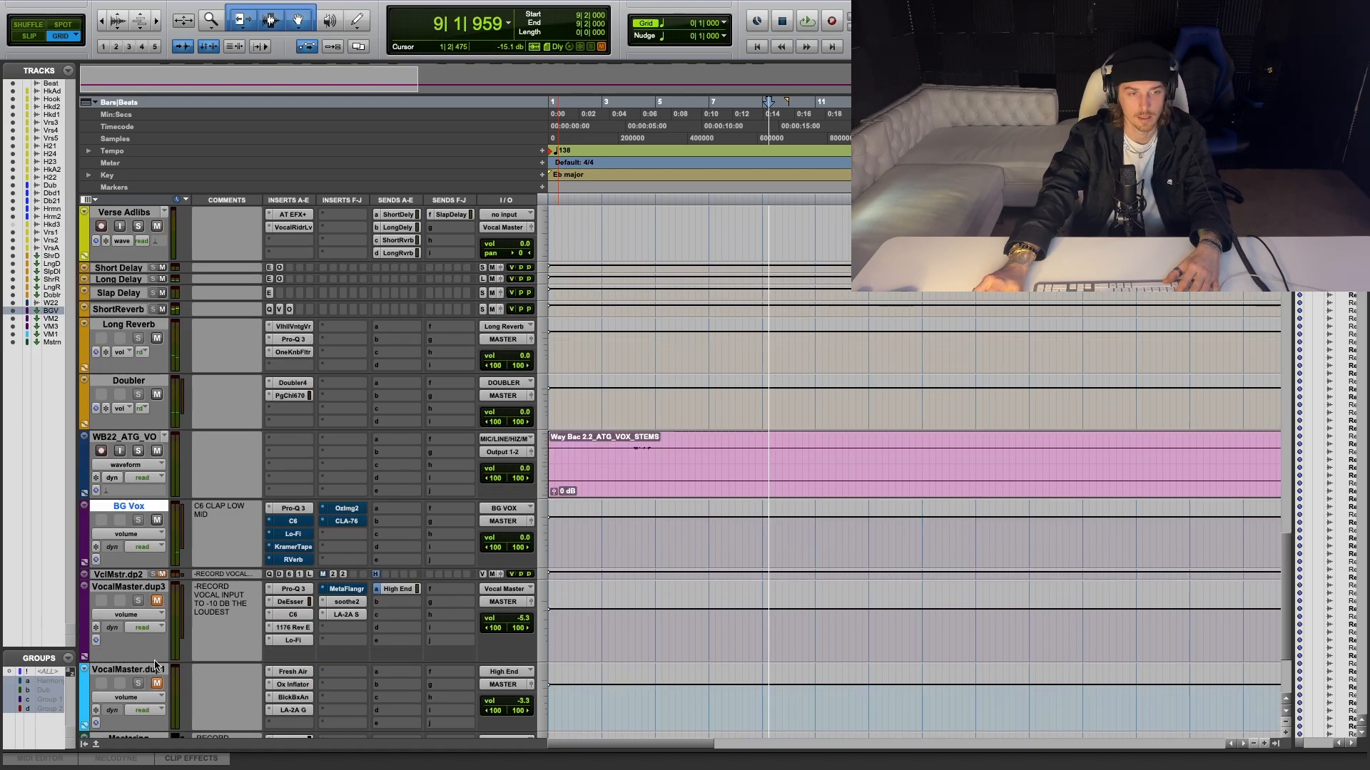
{"action": "left_click", "coordinate": [291, 523]}
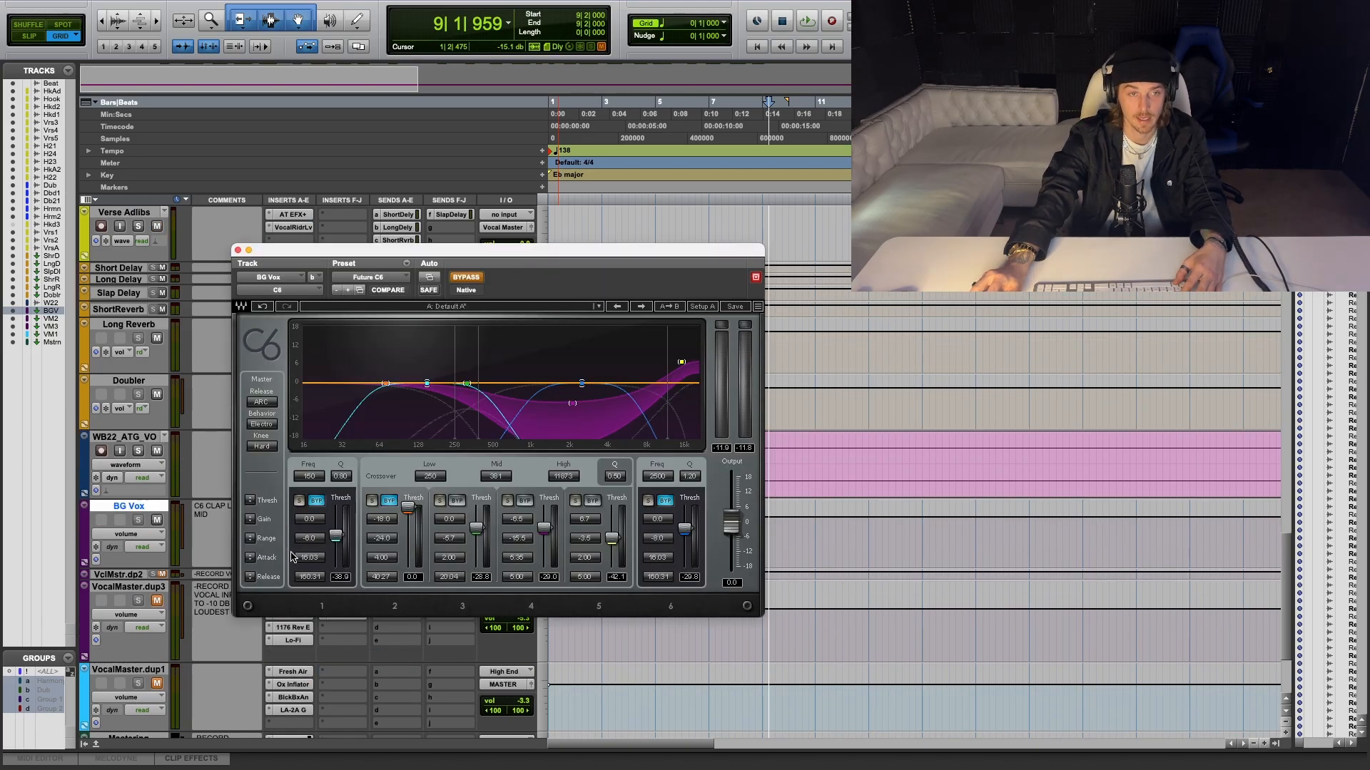
{"action": "left_click_drag", "start_coordinate": [429, 250], "coordinate": [377, 241]}
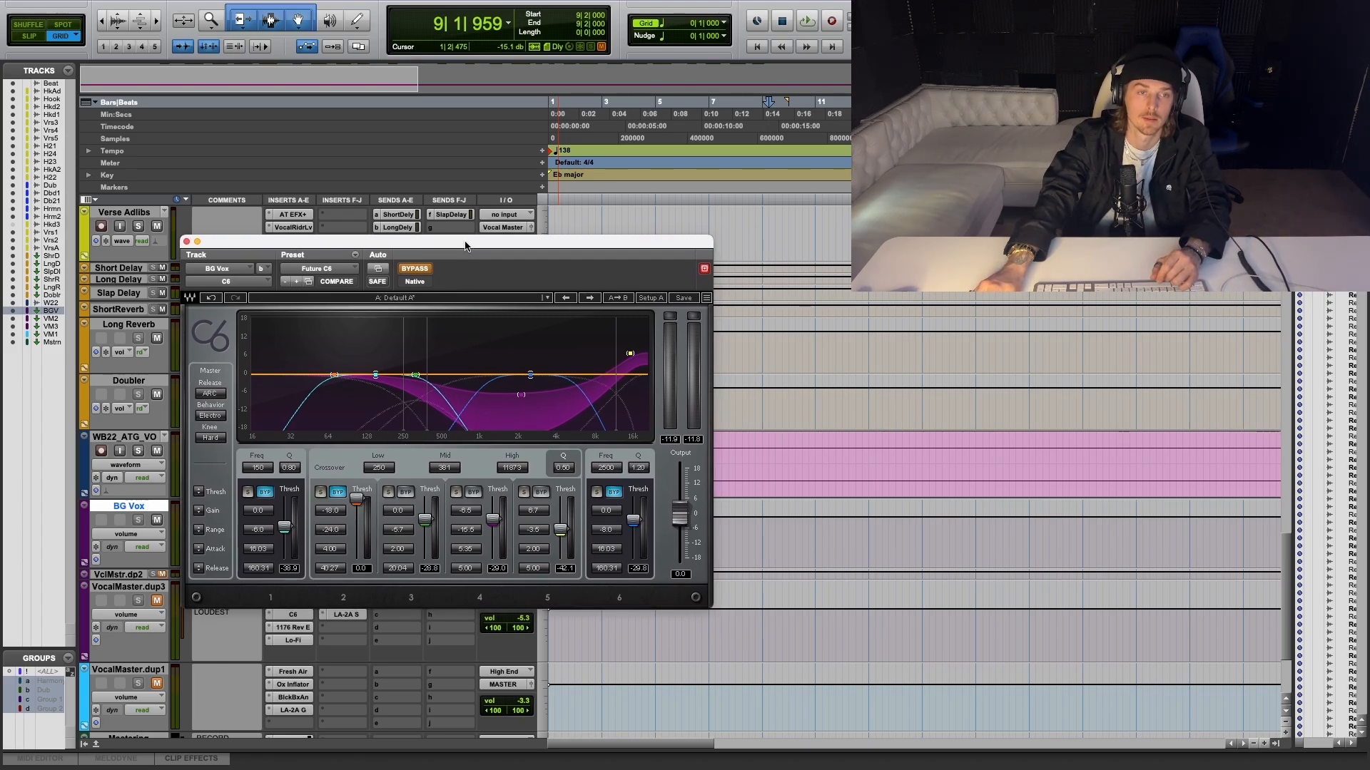
{"action": "left_click_drag", "start_coordinate": [467, 244], "coordinate": [491, 288]}
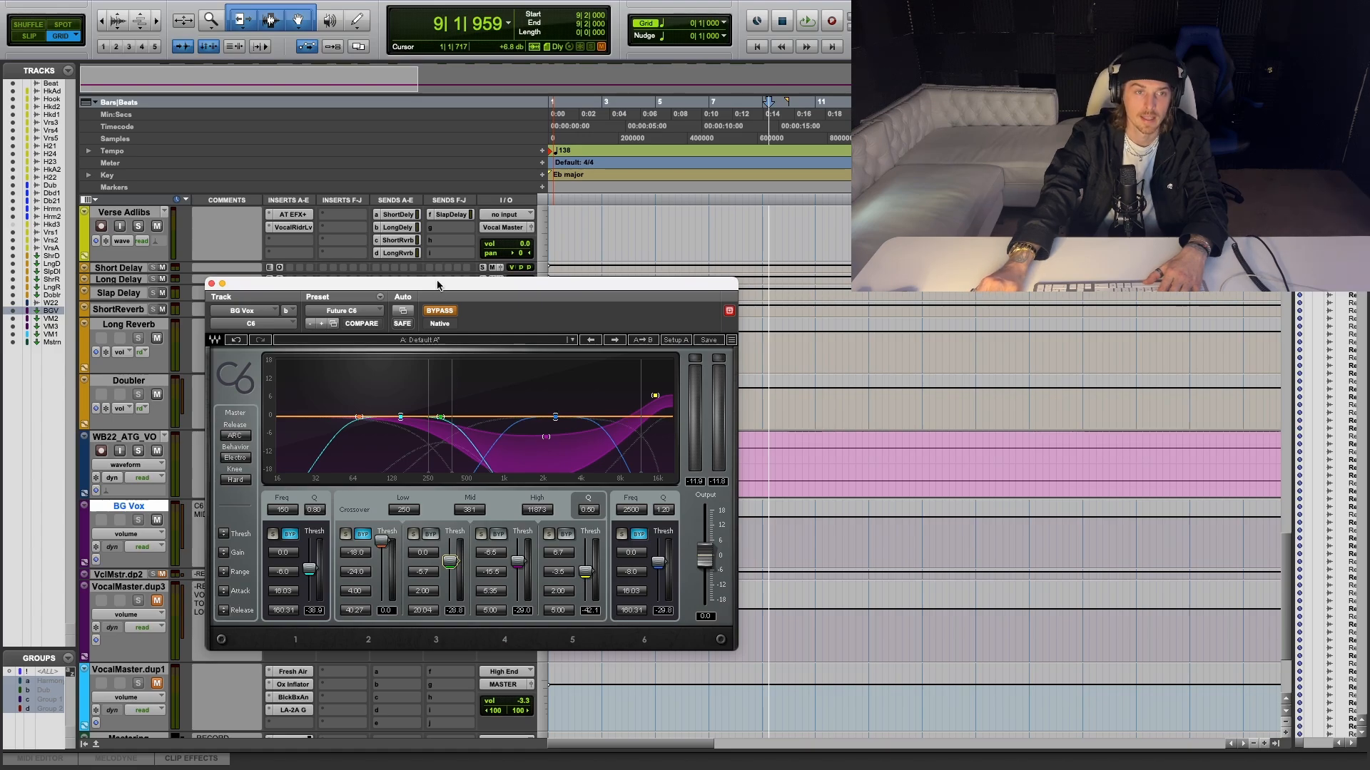
{"action": "left_click_drag", "start_coordinate": [438, 285], "coordinate": [426, 318]}
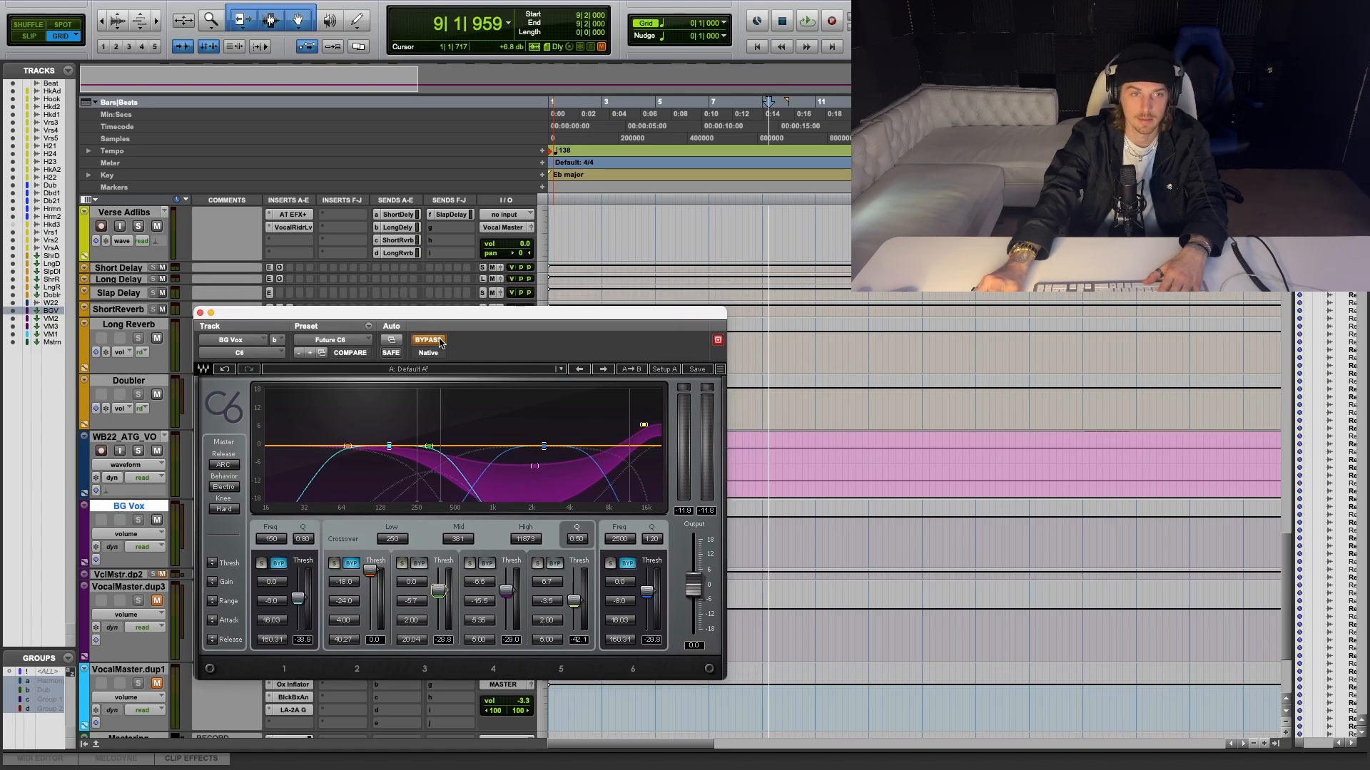
Play the BG Vox bus while comparing C6 bypassed and active, leave C6 active, and stop playback.
{"action": "left_click", "coordinate": [439, 342]}
{"action": "key", "text": "space"}
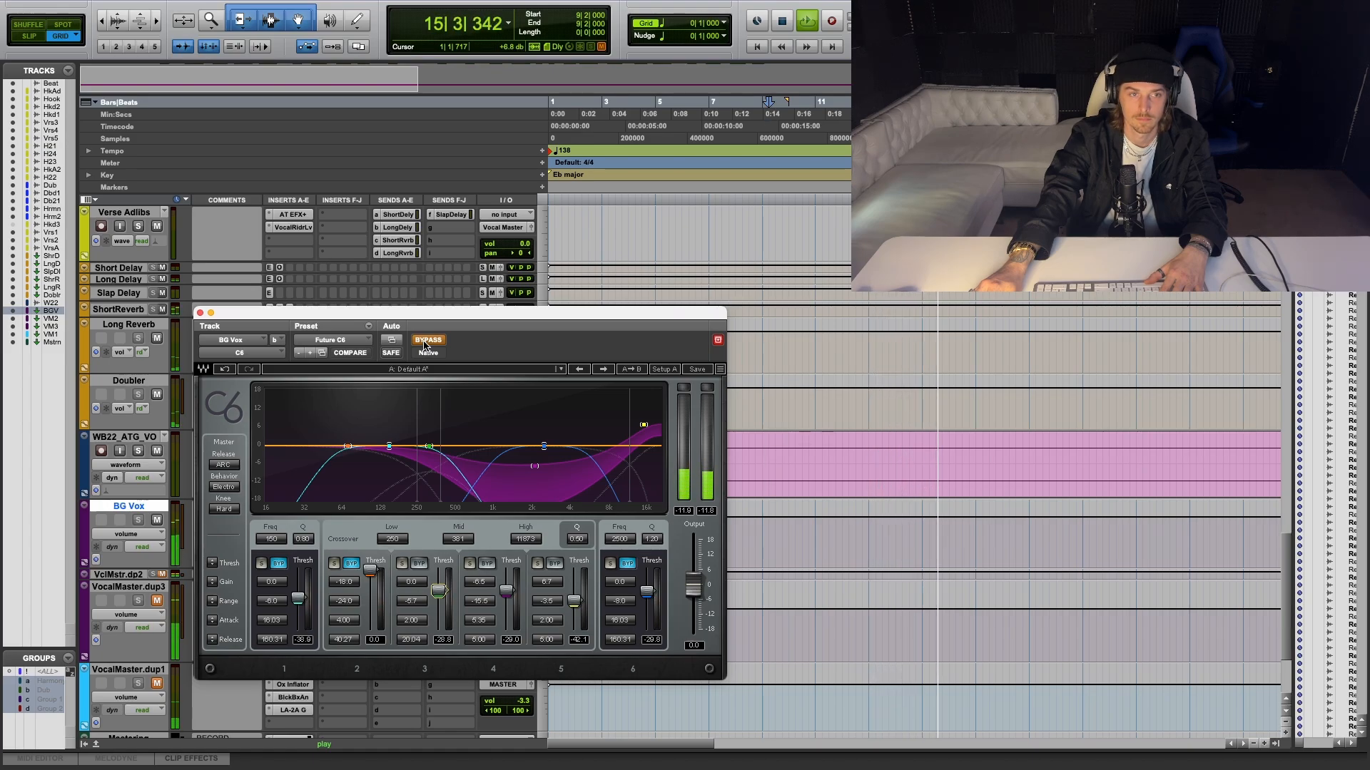
{"action": "left_click", "coordinate": [427, 341]}
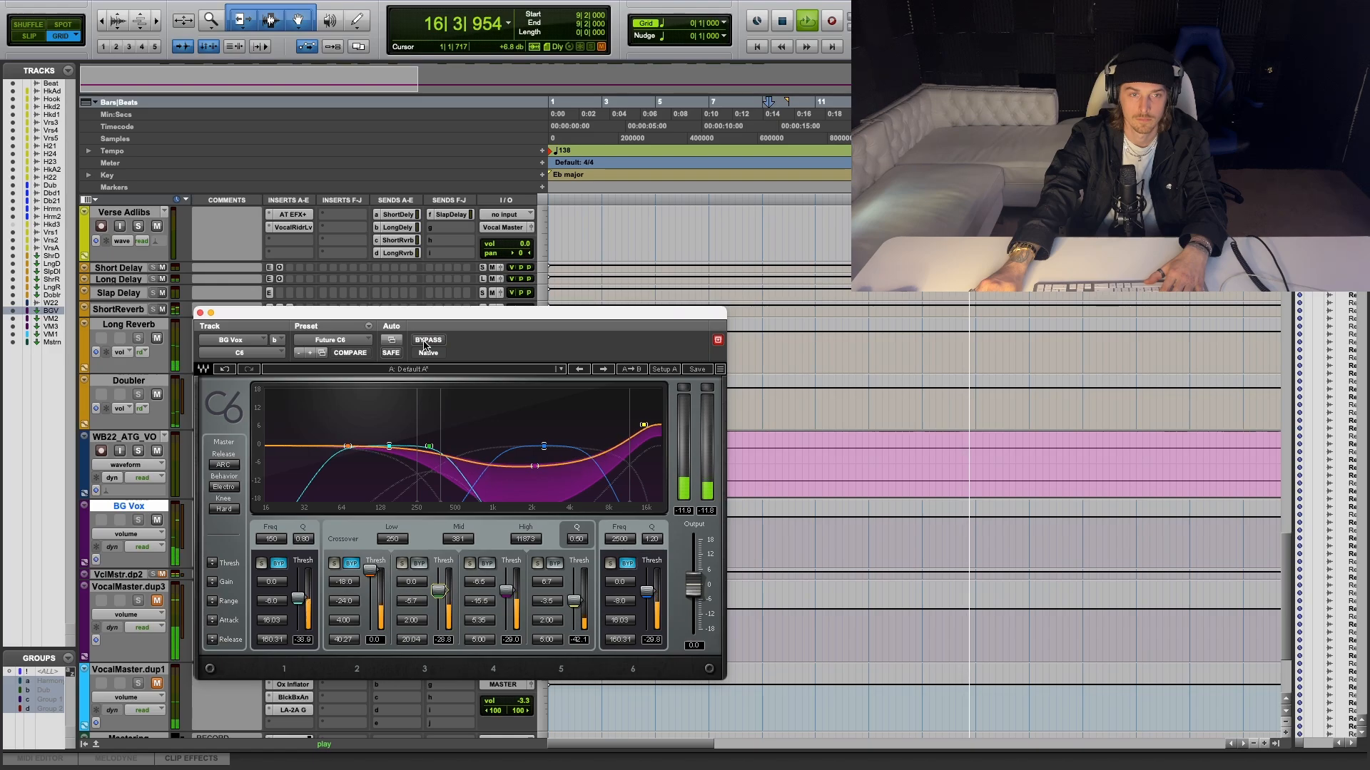
{"action": "key", "text": "space"}
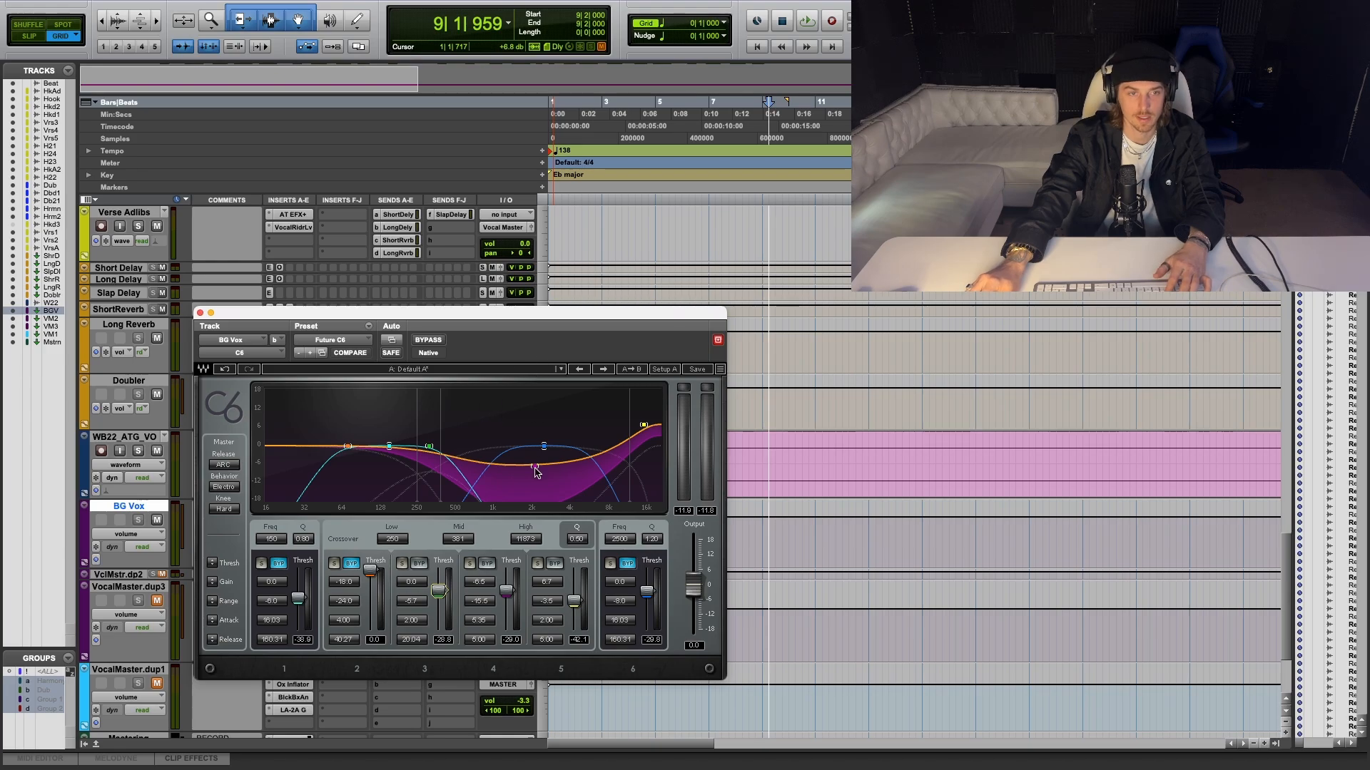
Audition C6 bands 3, 4 and 5 soloed in turn during playback, unsolo them, and close the C6 after stopping.
{"action": "key", "text": "space"}
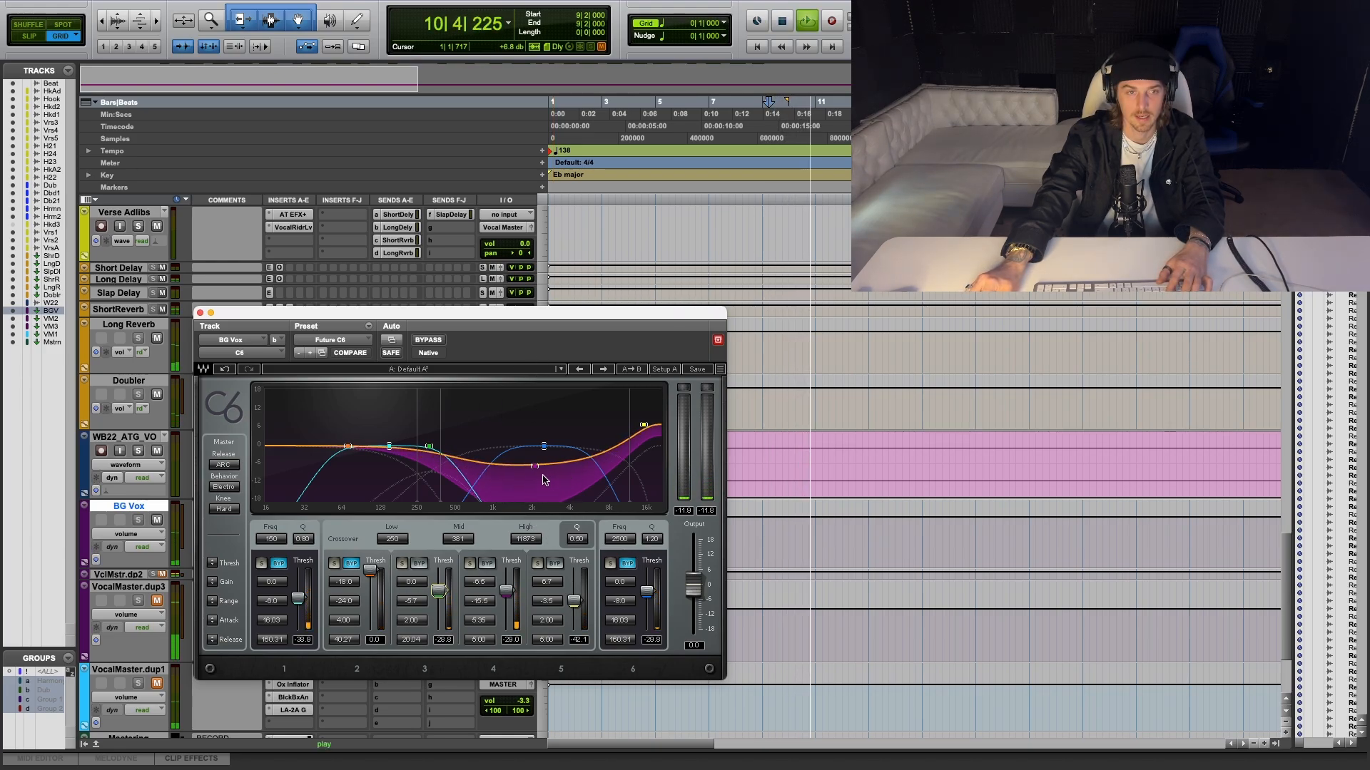
{"action": "left_click", "coordinate": [402, 563]}
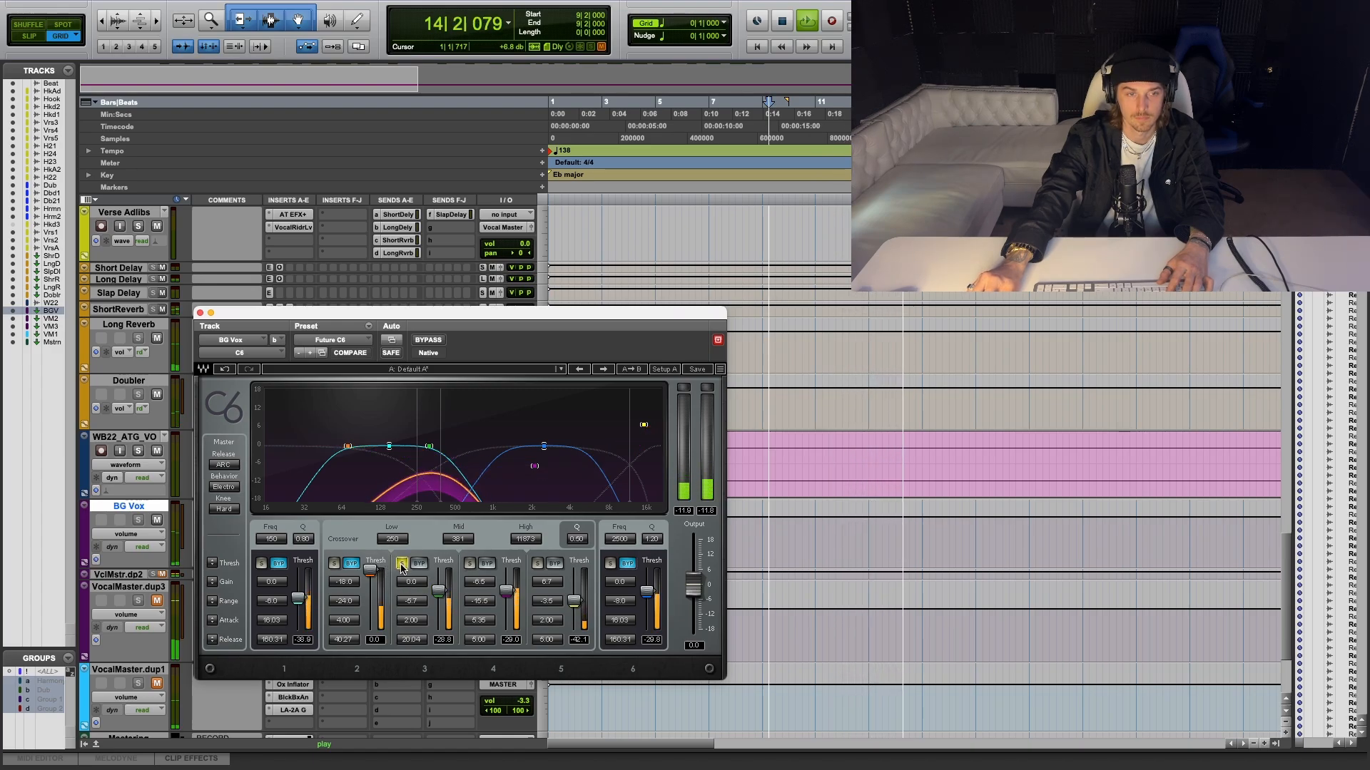
{"action": "left_click", "coordinate": [470, 564]}
{"action": "left_click", "coordinate": [401, 564]}
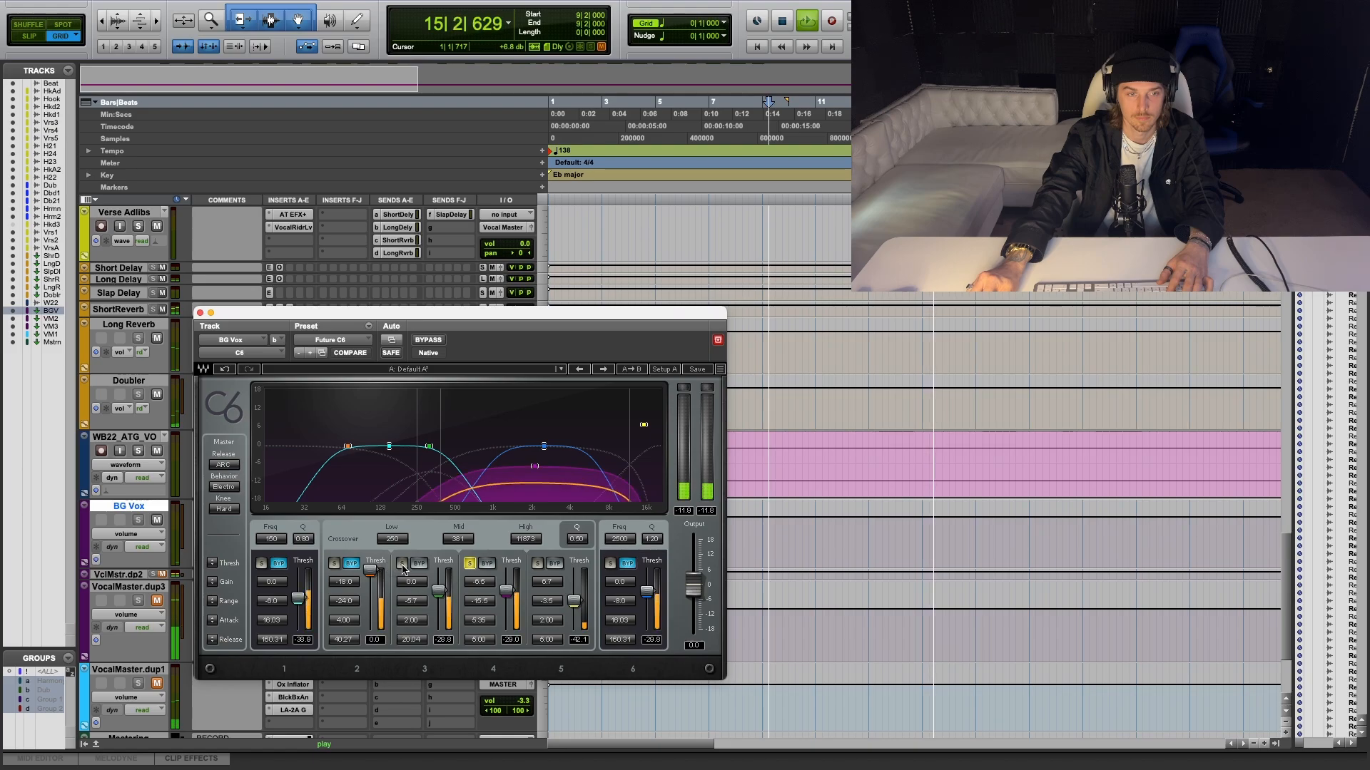
{"action": "left_click", "coordinate": [538, 563]}
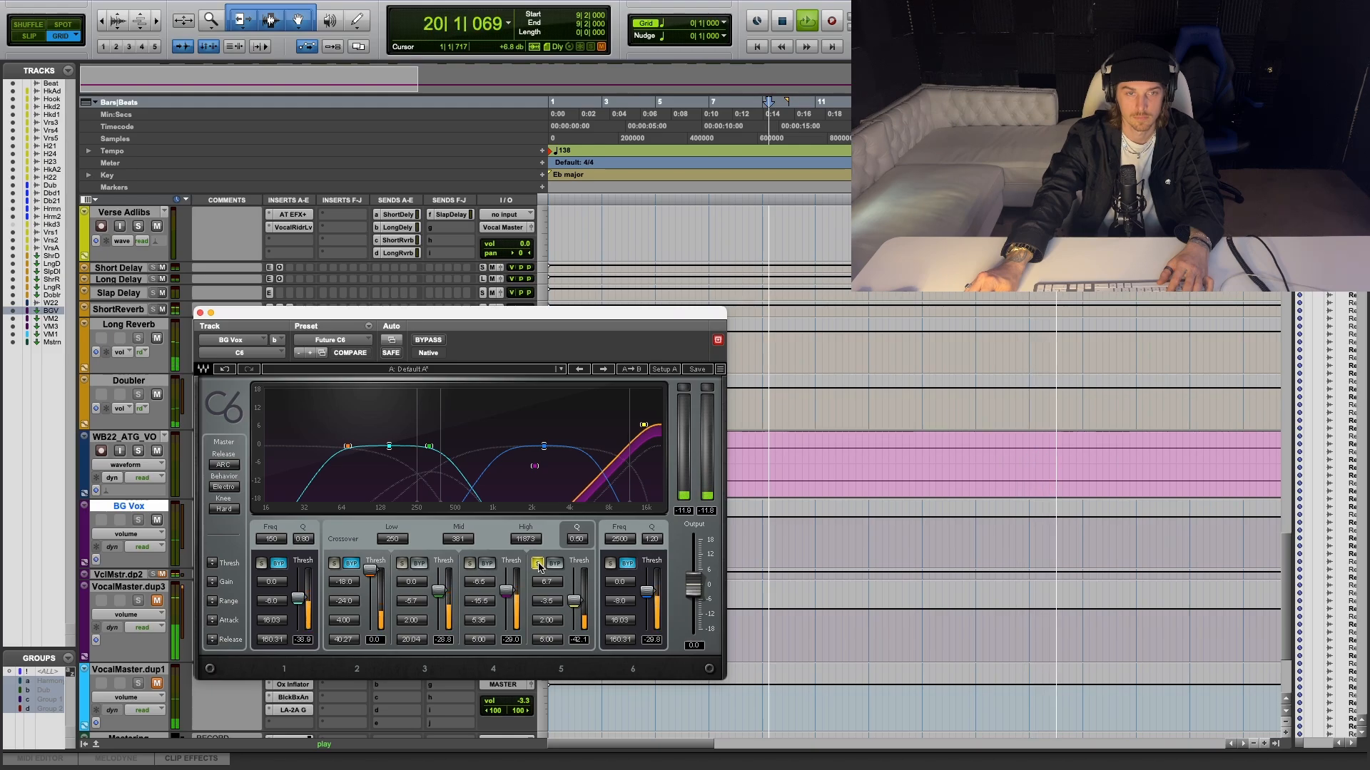
{"action": "left_click", "coordinate": [539, 563]}
{"action": "key", "text": "space"}
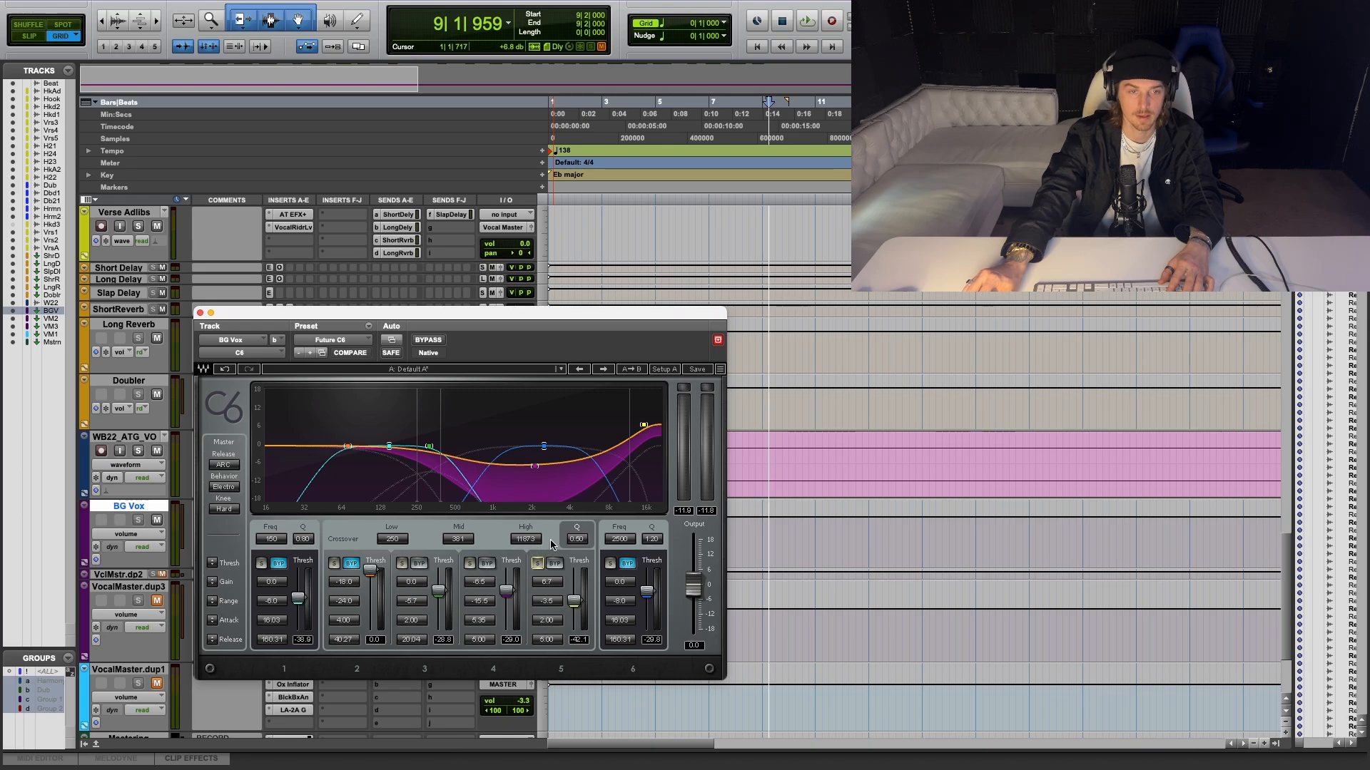
{"action": "left_click", "coordinate": [201, 314]}
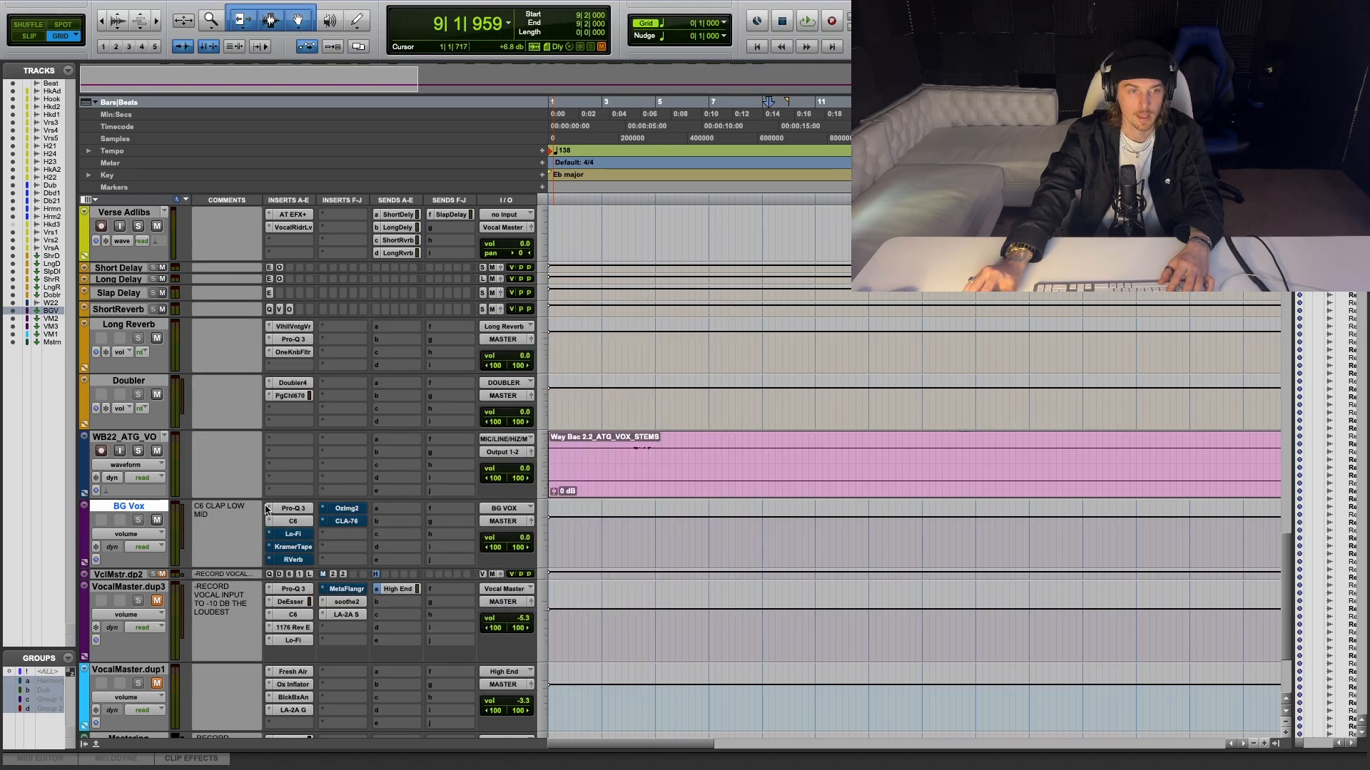
Open the BG Vox Lo-Fi insert, examine its distortion, noise and saturation settings, and close it.
{"action": "left_click", "coordinate": [293, 534]}
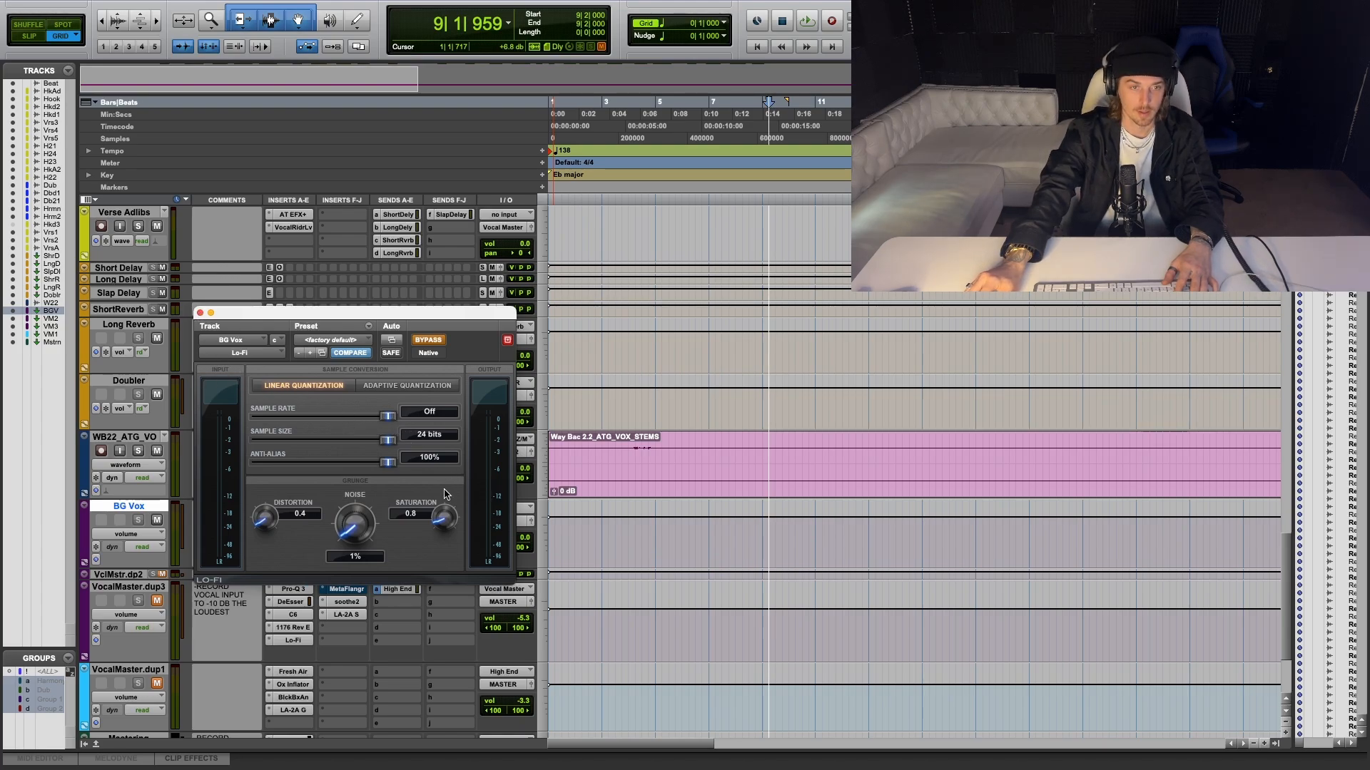
{"action": "left_click", "coordinate": [201, 313]}
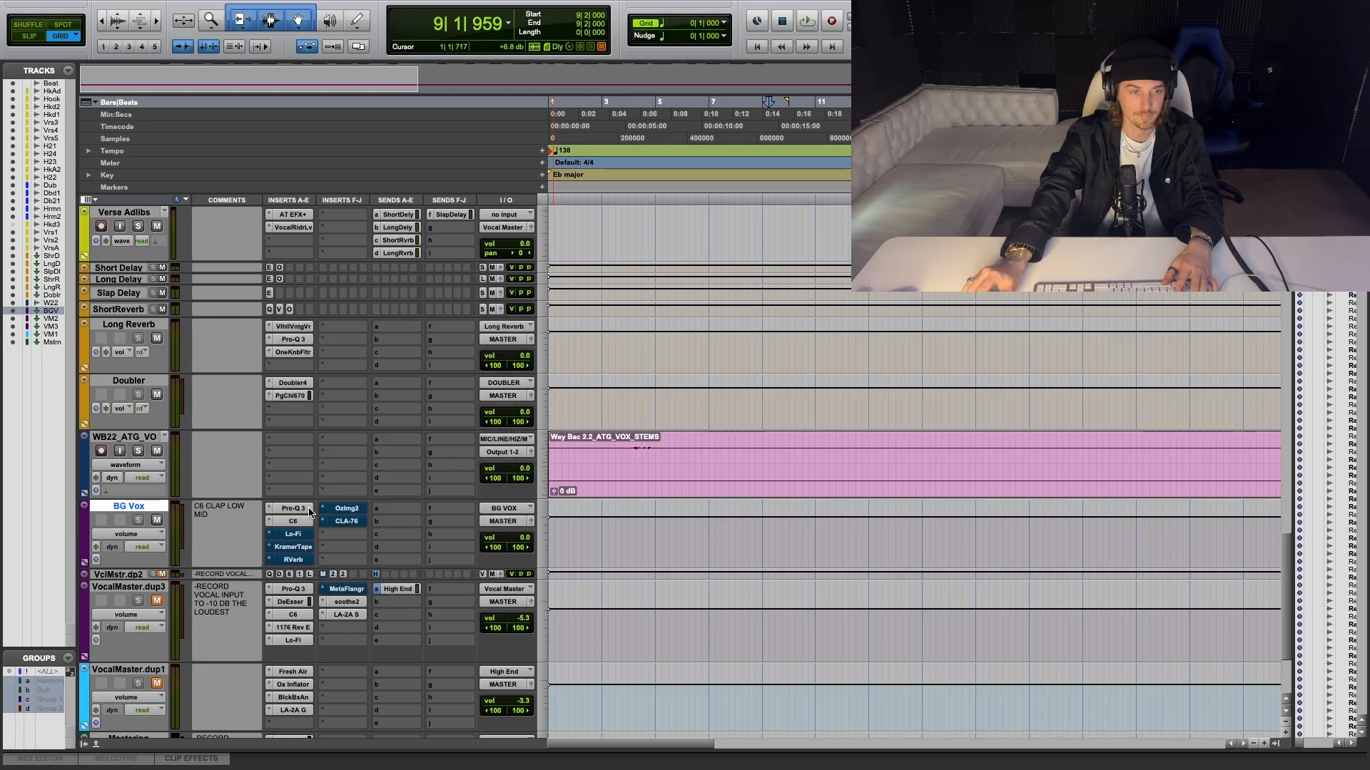
Open Kramer Tape on BG Vox and audition it from bar 9 bypassed and active, leaving it active.
{"action": "left_click", "coordinate": [294, 548]}
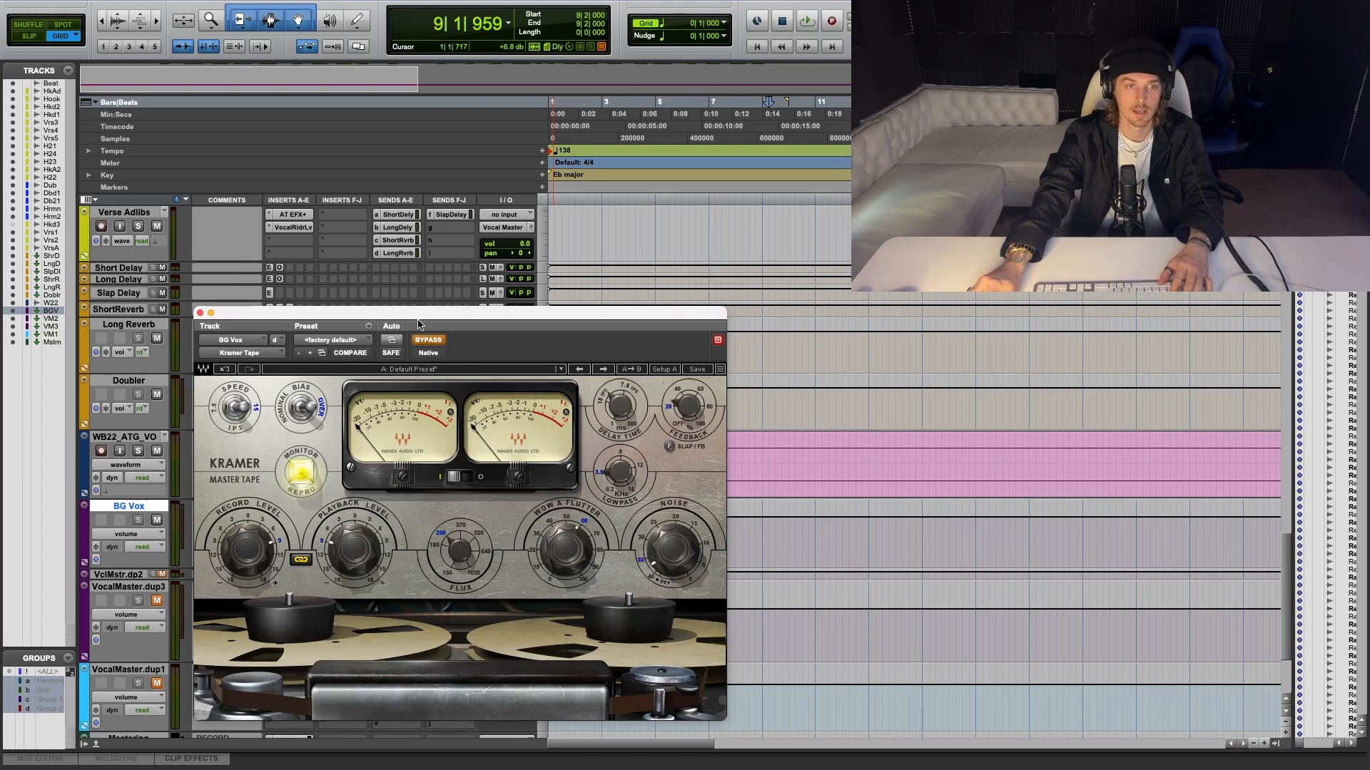
{"action": "left_click_drag", "start_coordinate": [420, 317], "coordinate": [410, 408]}
{"action": "key", "text": "space"}
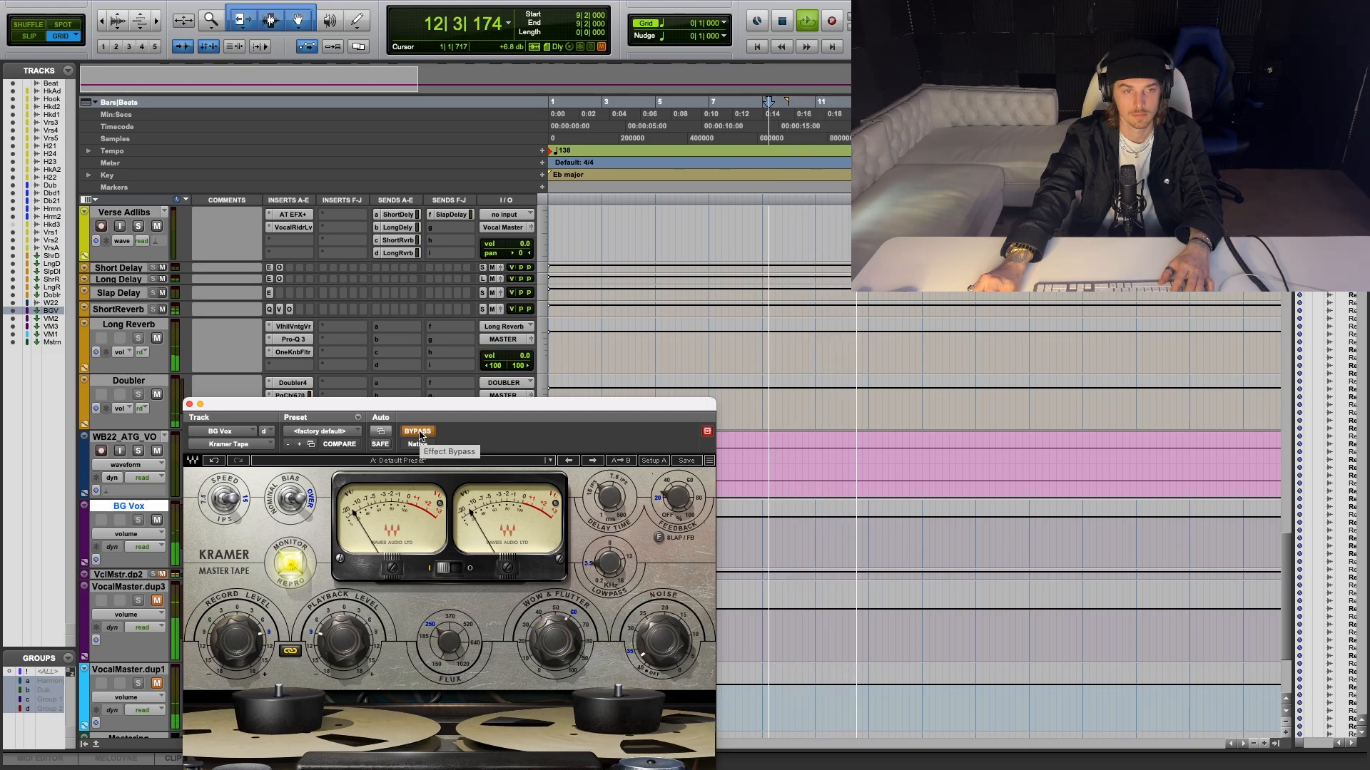
{"action": "key", "text": "space"}
{"action": "key", "text": "space"}
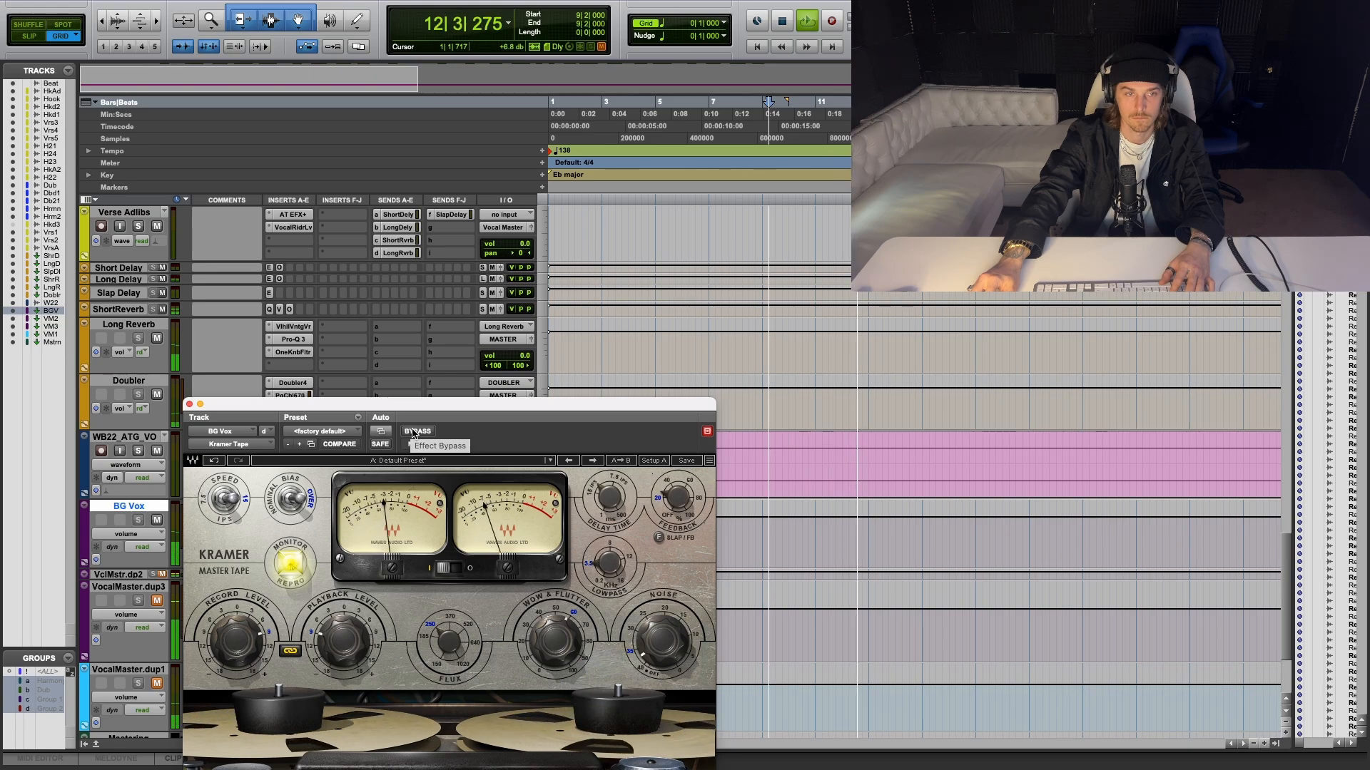
{"action": "key", "text": "space"}
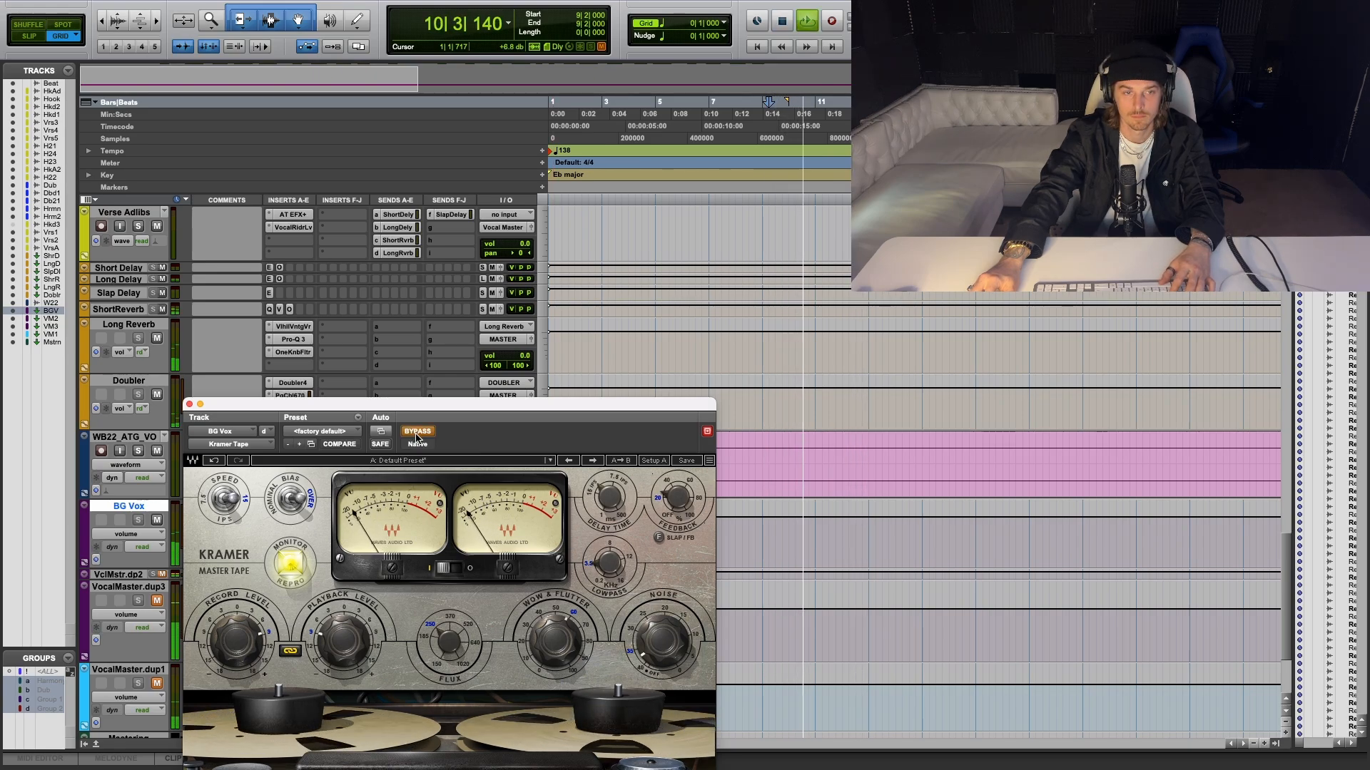
{"action": "left_click", "coordinate": [417, 433]}
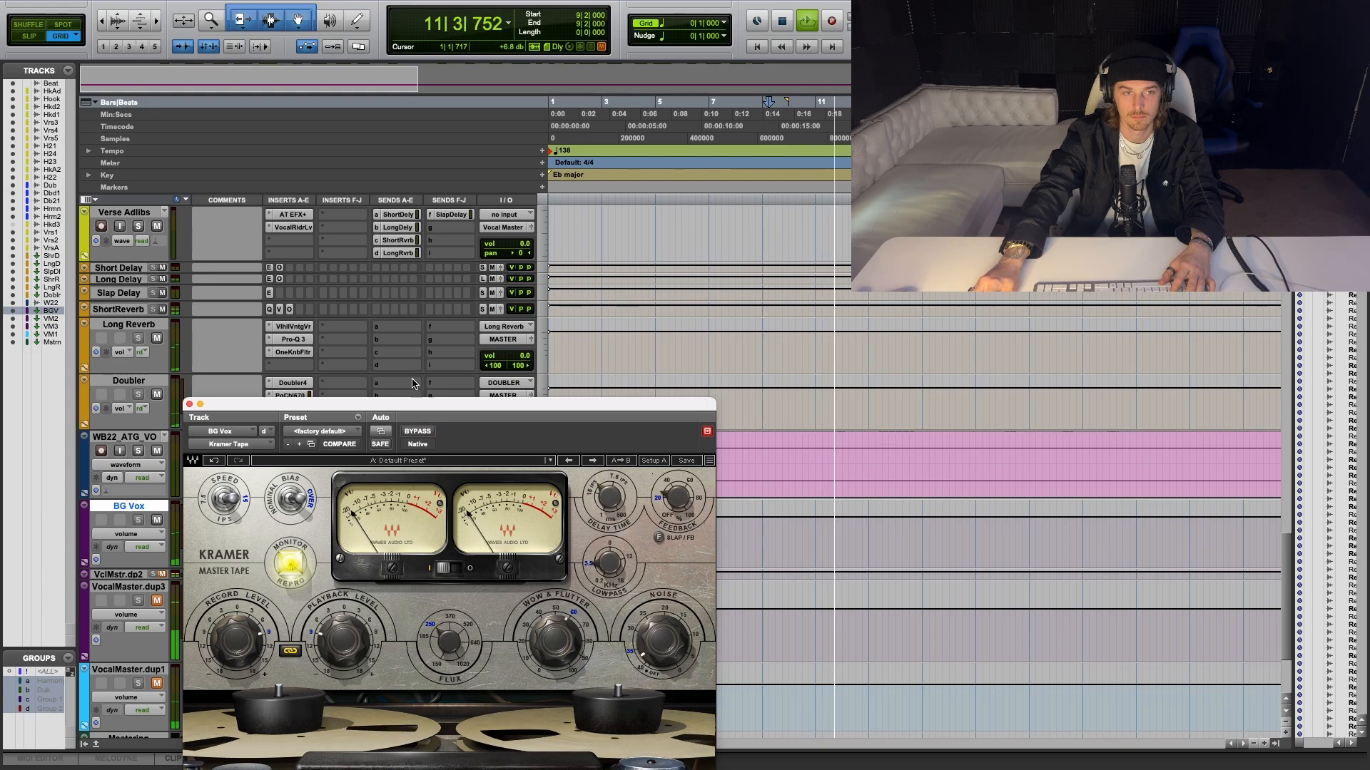
Stop playback of the Kramer Tape audition and close the plugin on BG Vox.
{"action": "left_click_drag", "start_coordinate": [408, 408], "coordinate": [387, 306]}
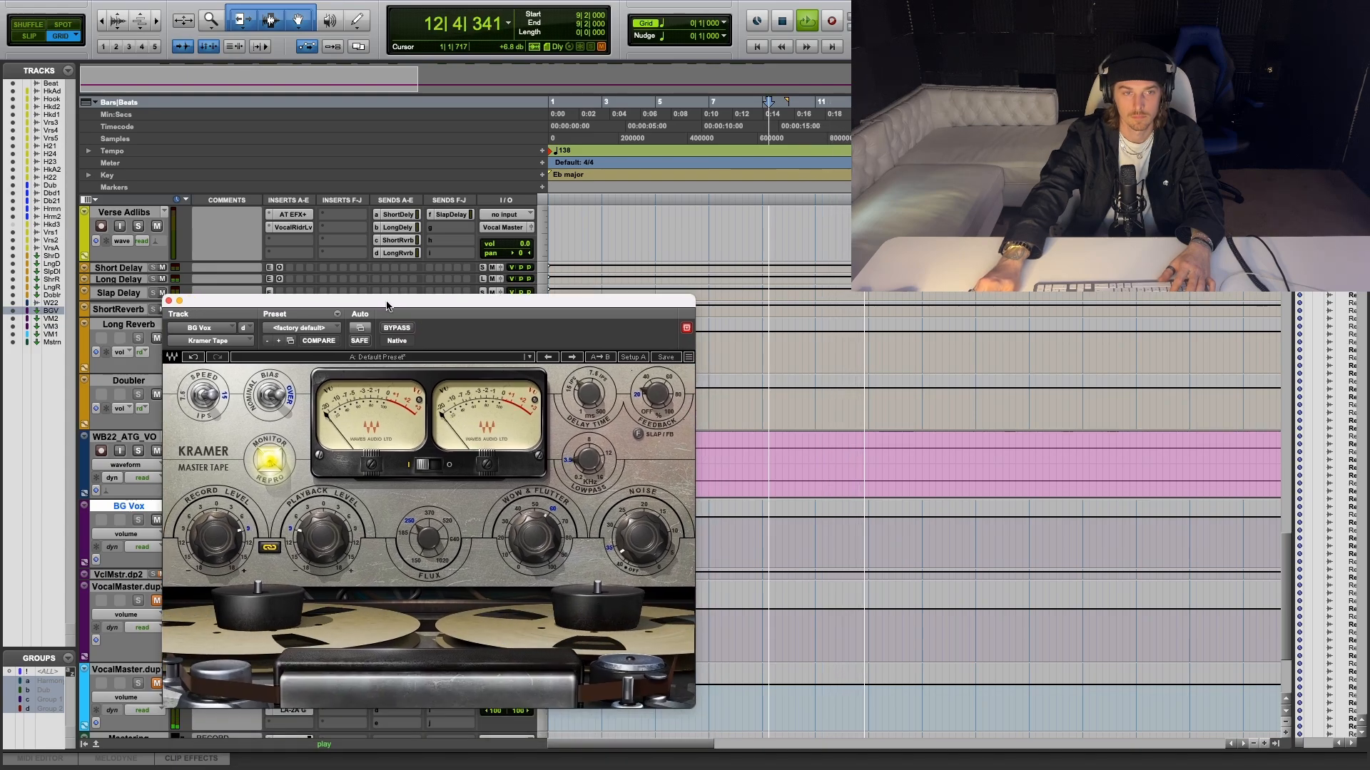
{"action": "key", "text": "space"}
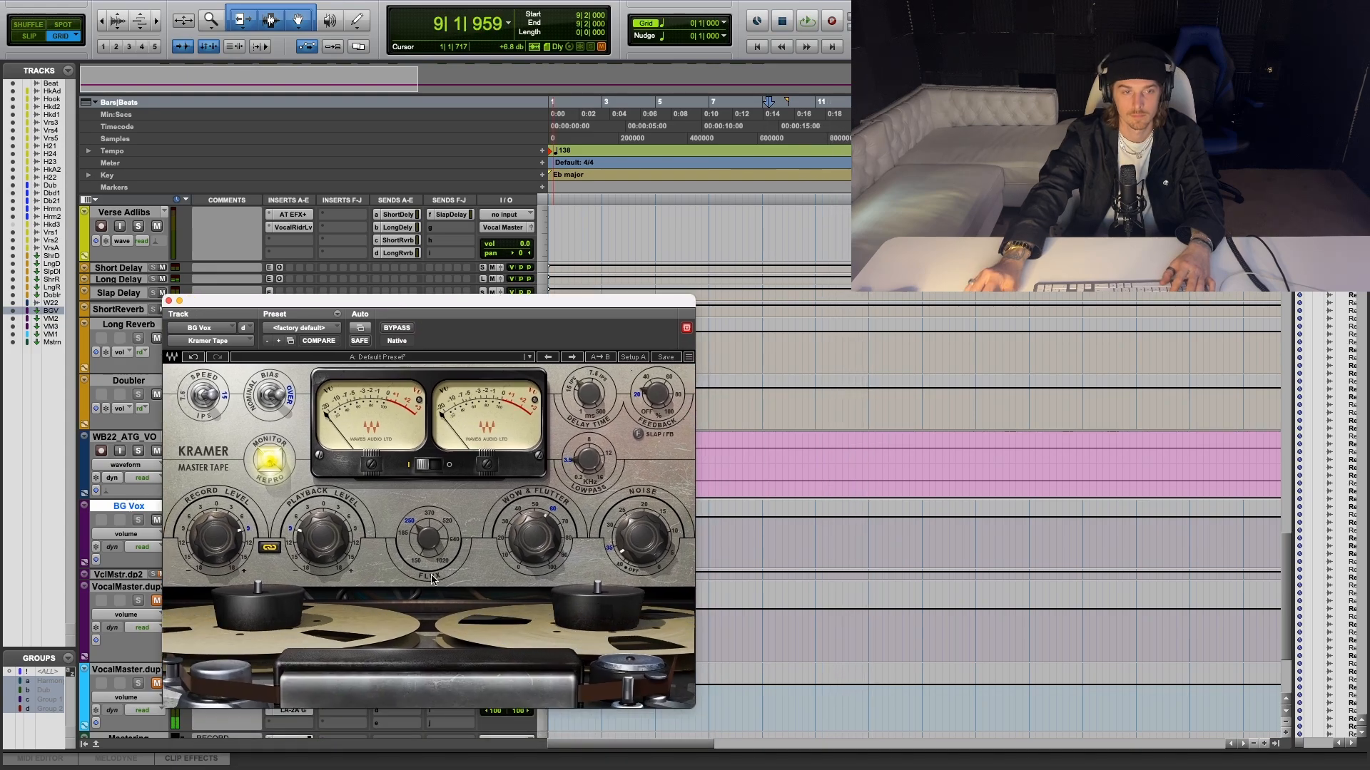
{"action": "left_click", "coordinate": [169, 301]}
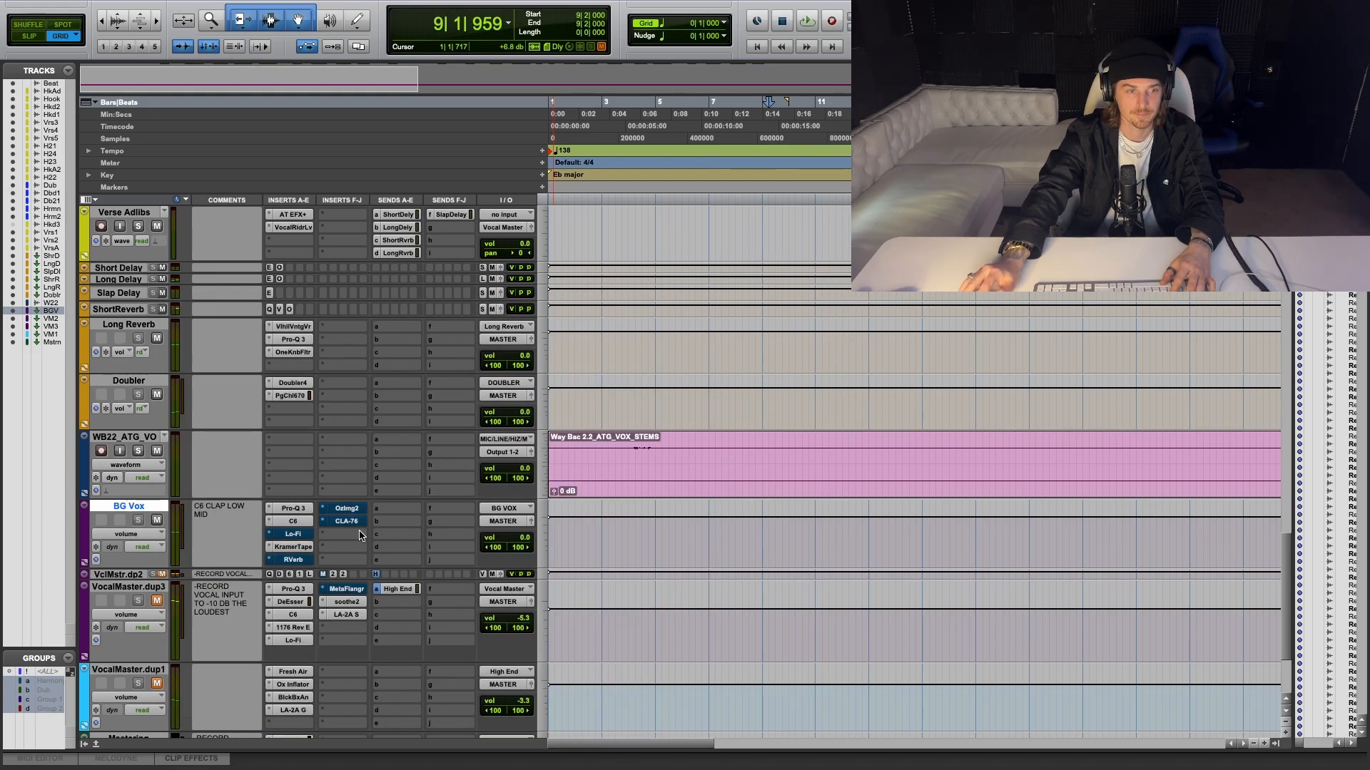
Open RVerb on BG Vox, take it out of bypass, examine its Plate 1 reverb settings, and close it.
{"action": "left_click", "coordinate": [293, 560]}
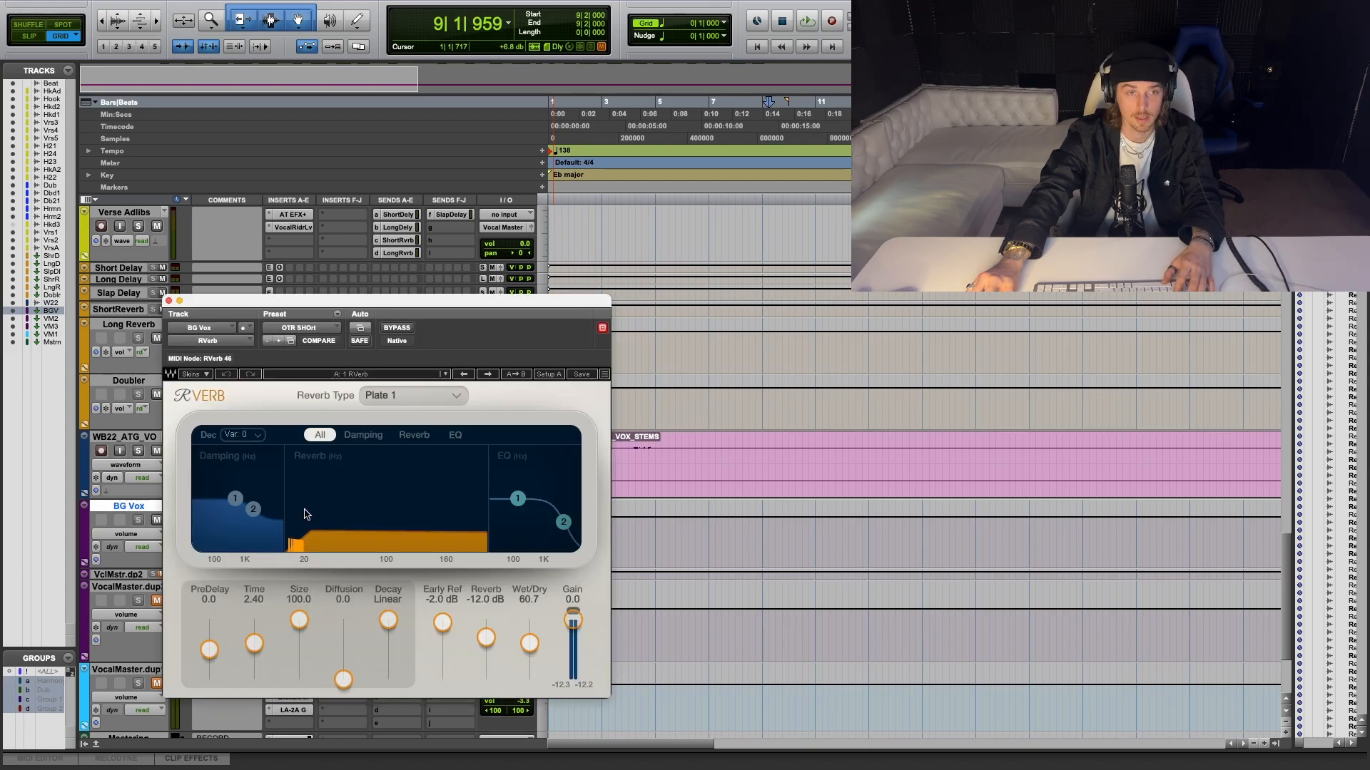
{"action": "left_click_drag", "start_coordinate": [366, 308], "coordinate": [365, 317]}
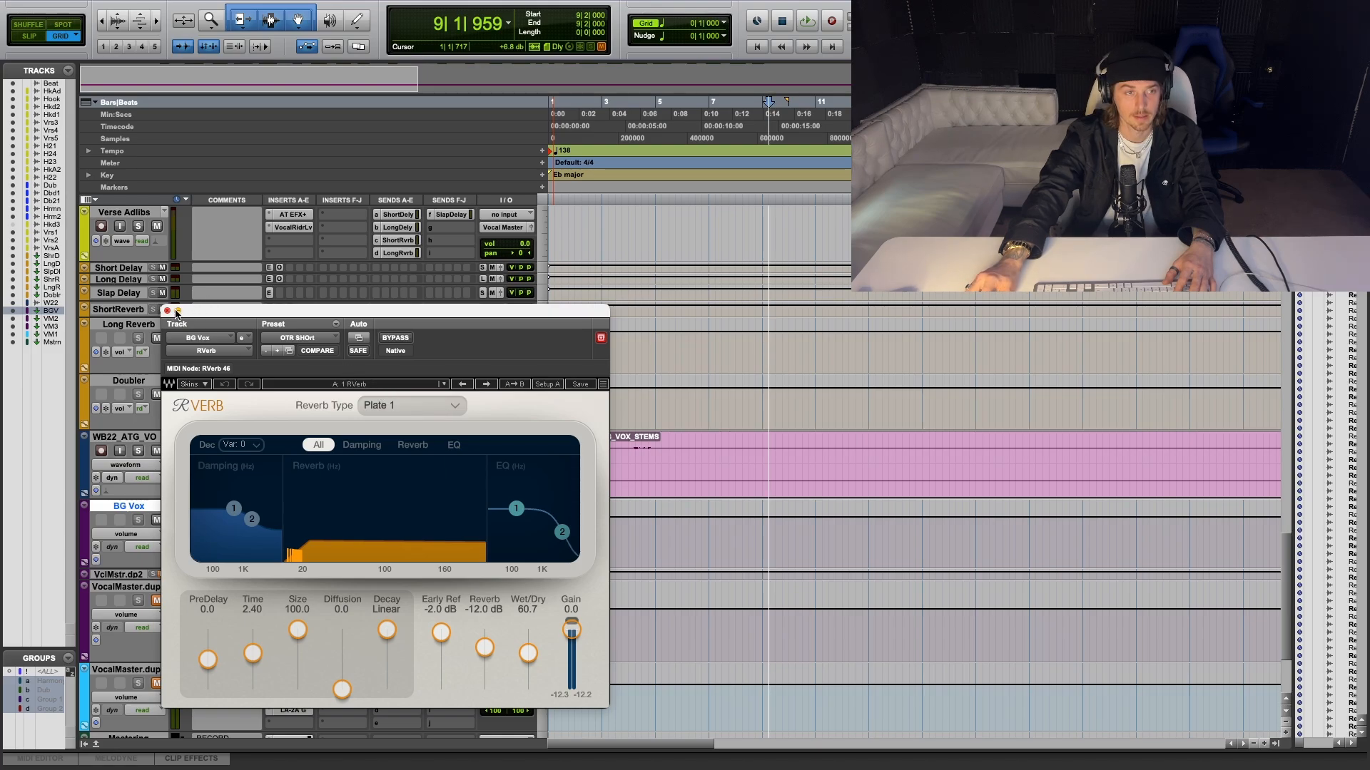
{"action": "left_click", "coordinate": [168, 311]}
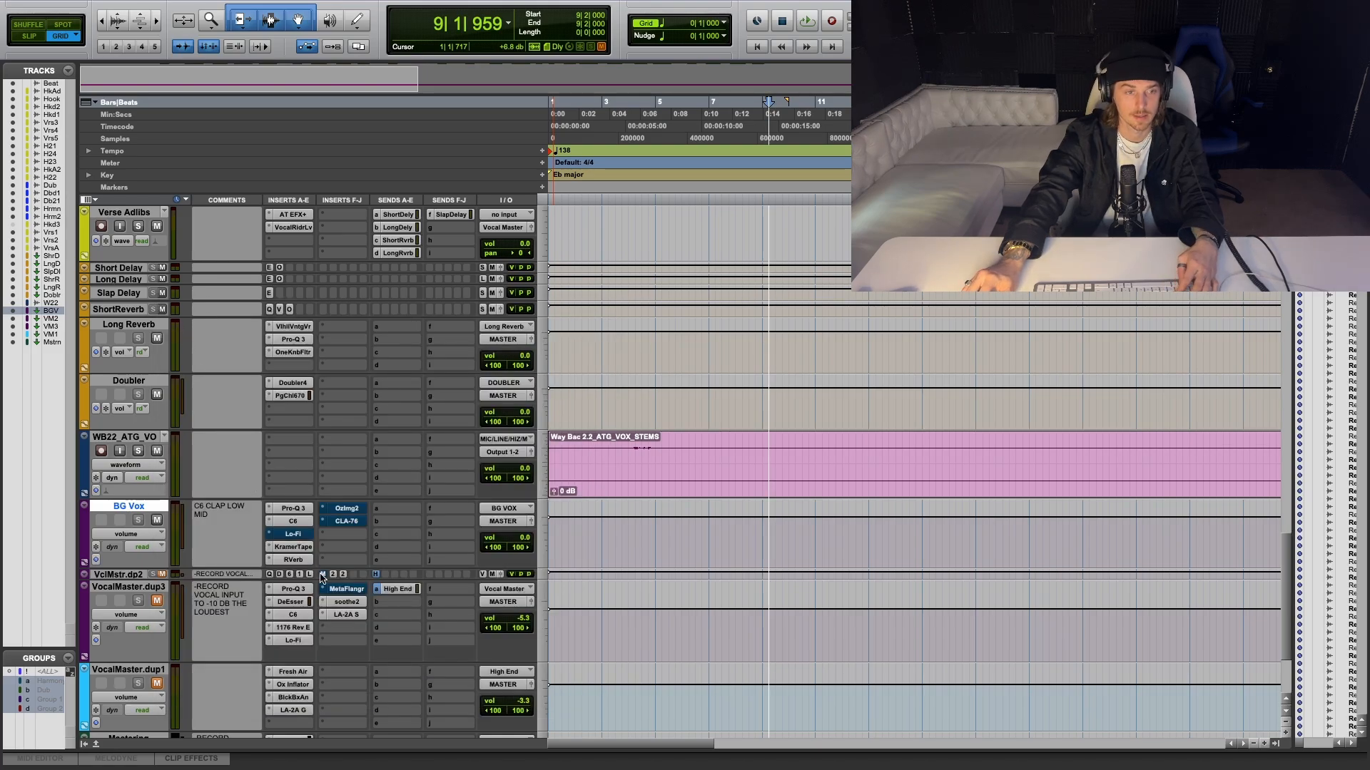
Play from bar 9 to compare RVerb bypassed and active on BG Vox, leave it active, stop playback, and close it.
{"action": "key", "text": "space"}
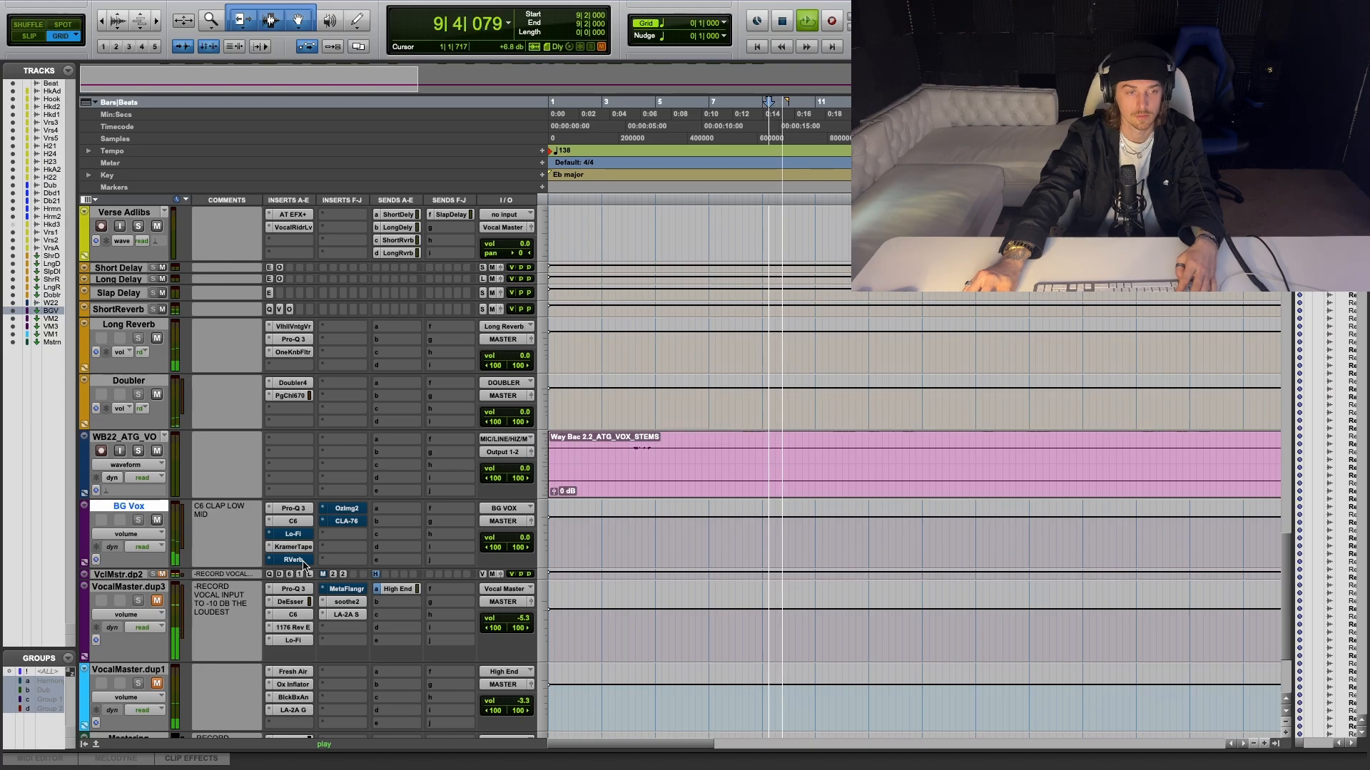
{"action": "left_click", "coordinate": [301, 560]}
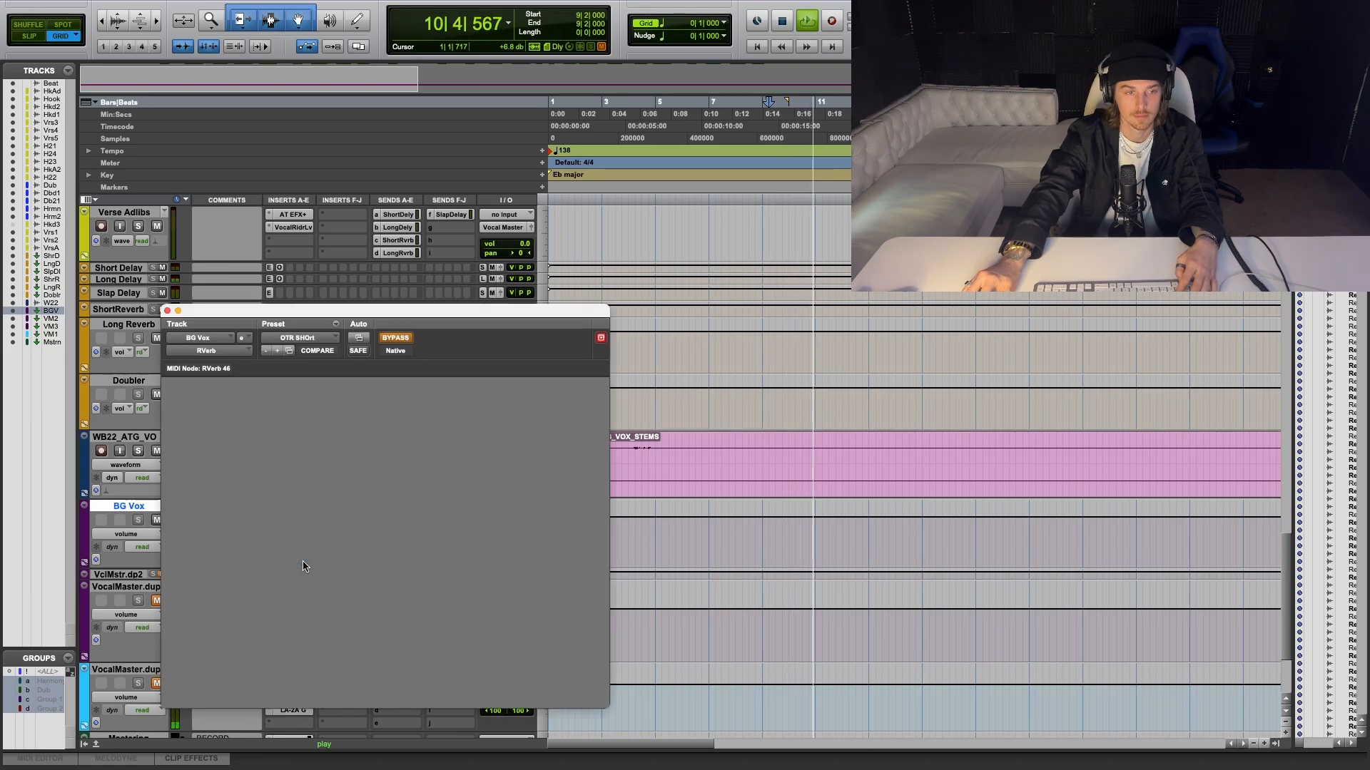
{"action": "left_click", "coordinate": [404, 344]}
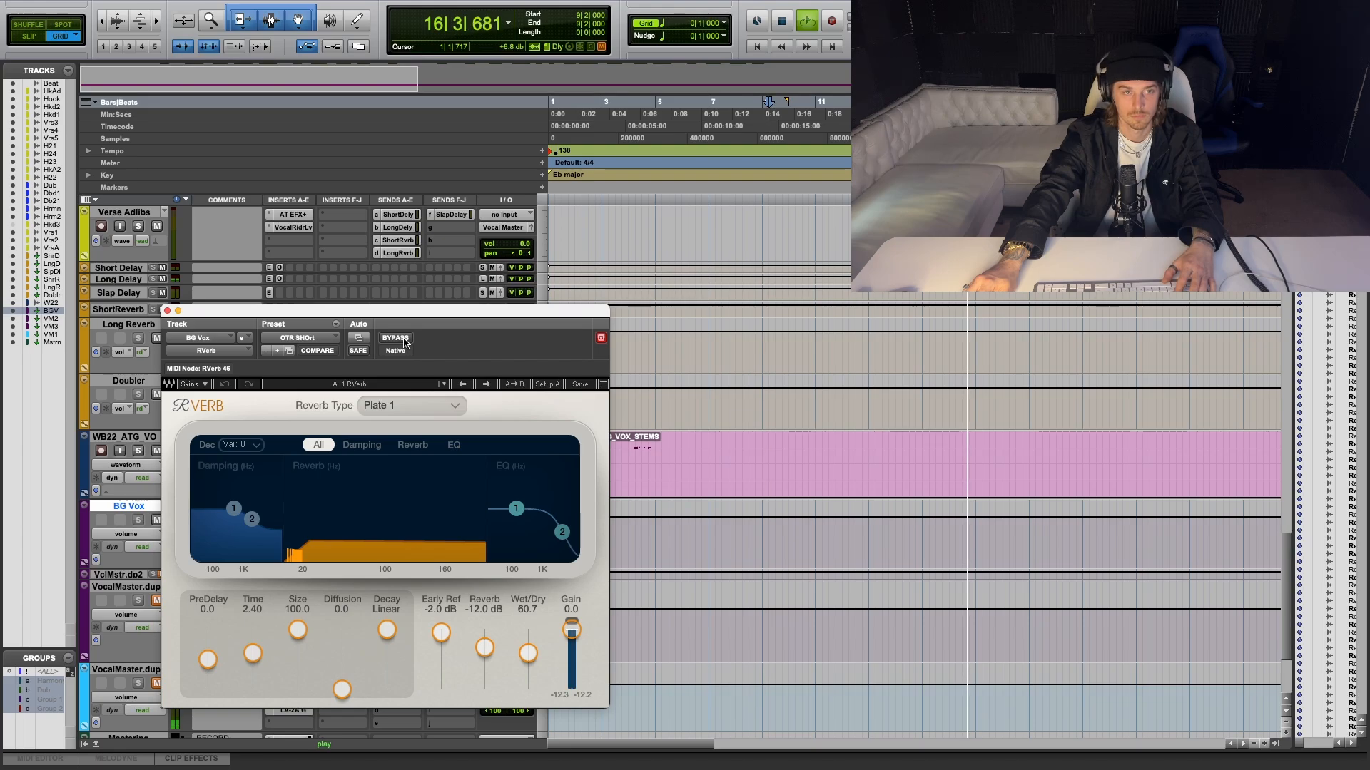
{"action": "key", "text": "space"}
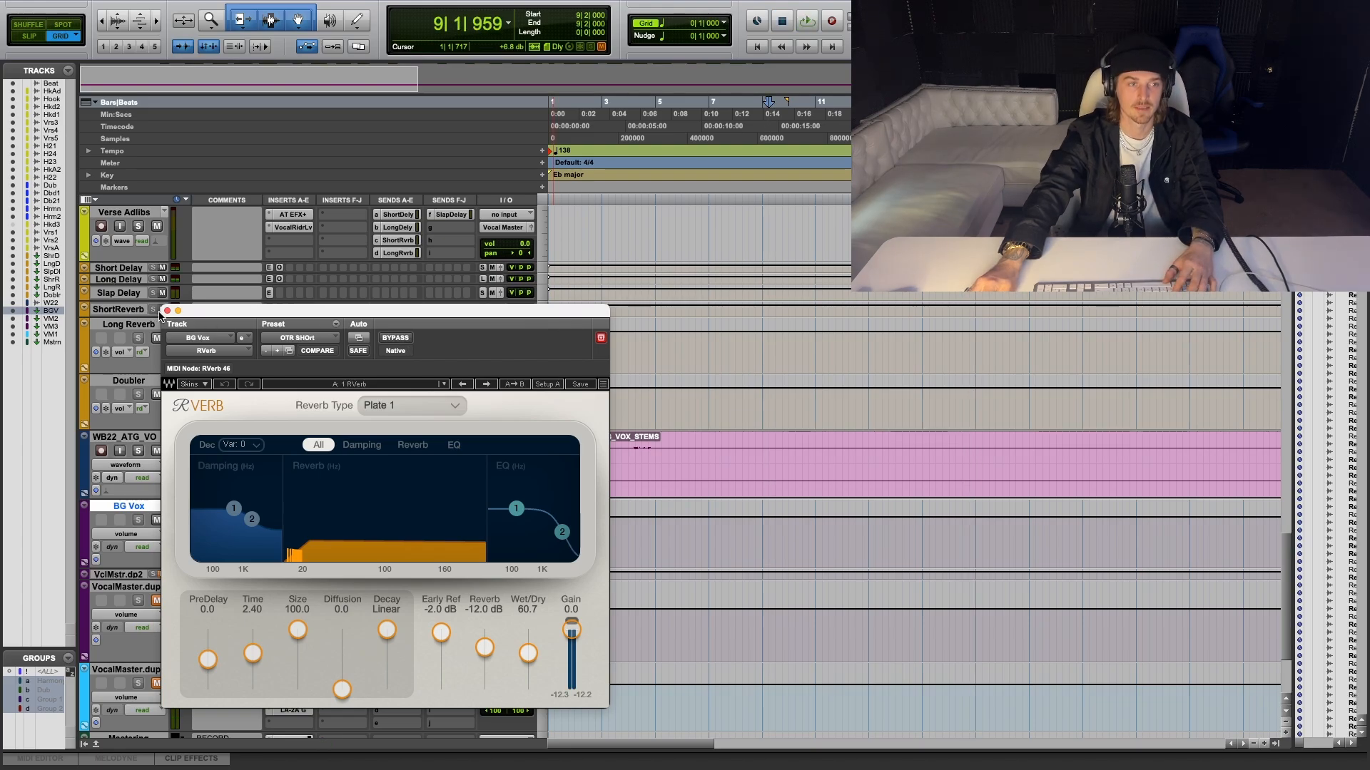
{"action": "left_click", "coordinate": [167, 311]}
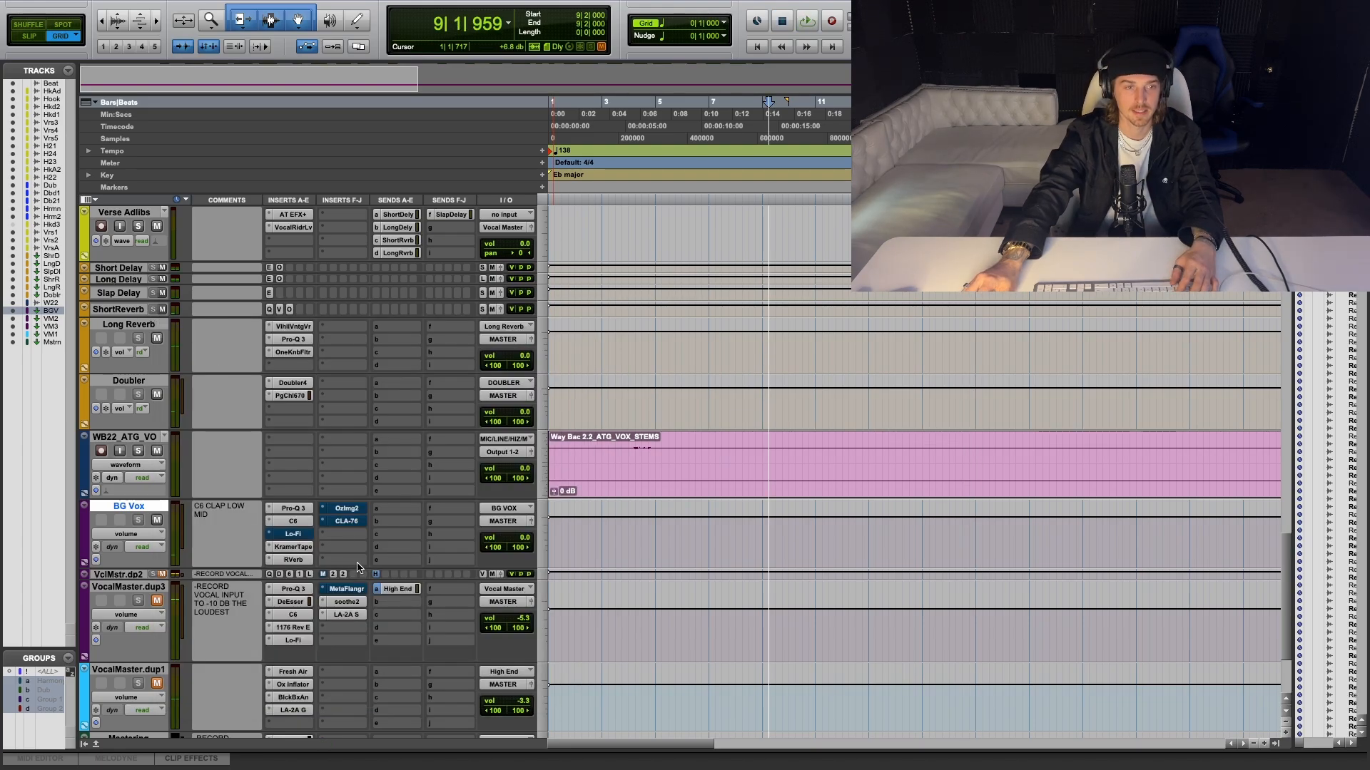
Open Ozone Imager 2 on BG Vox to check its stereo width, and close it still bypassed.
{"action": "left_click", "coordinate": [347, 510]}
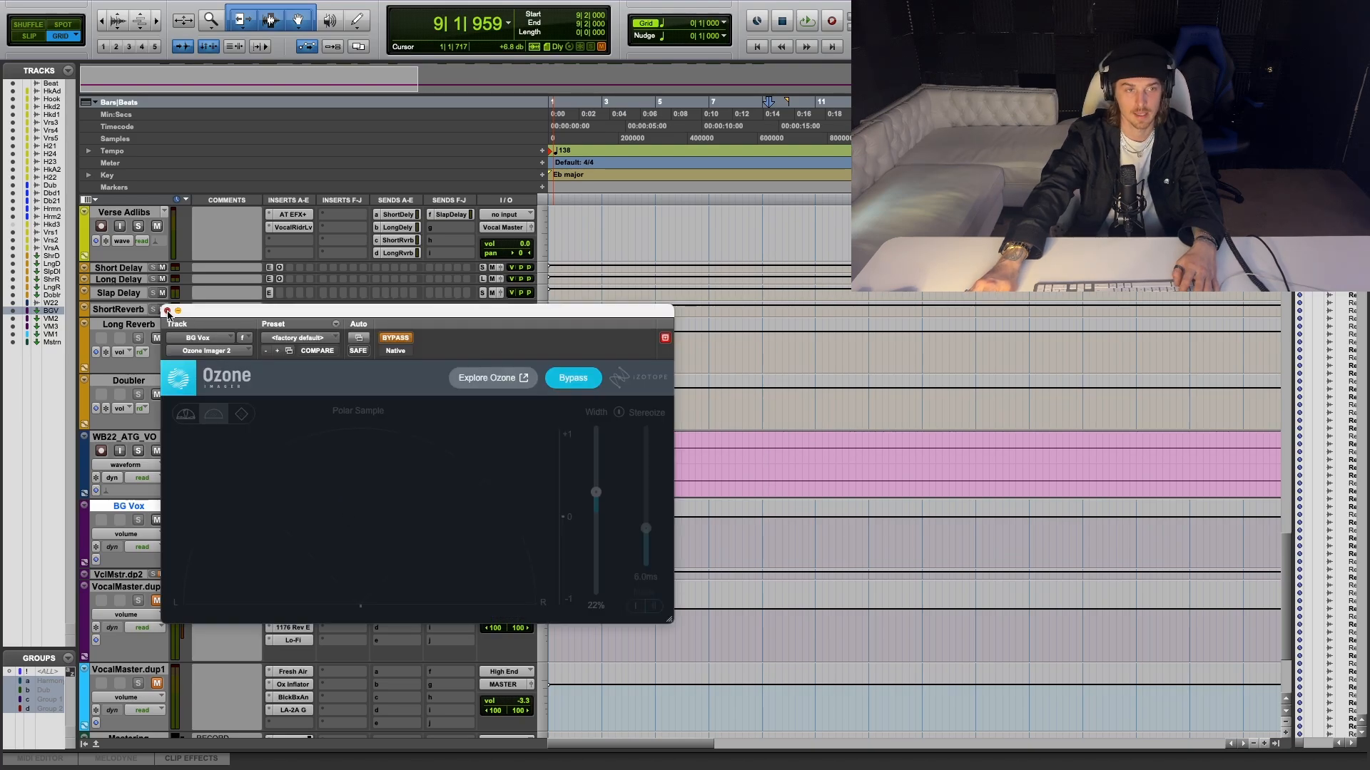
{"action": "left_click", "coordinate": [167, 311]}
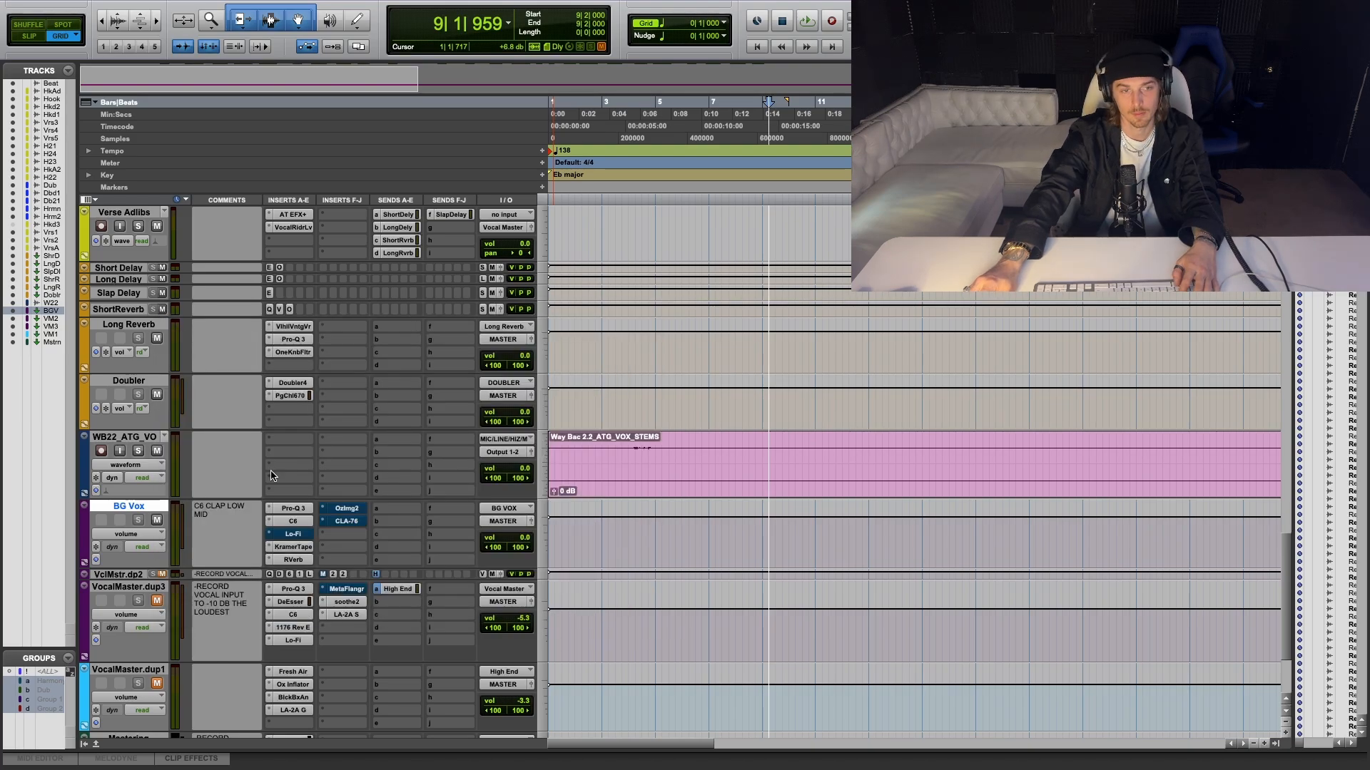
Open CLA-76 on BG Vox, take it out of bypass, and examine its compressor settings alongside the vocal bus tracks.
{"action": "left_click", "coordinate": [343, 522]}
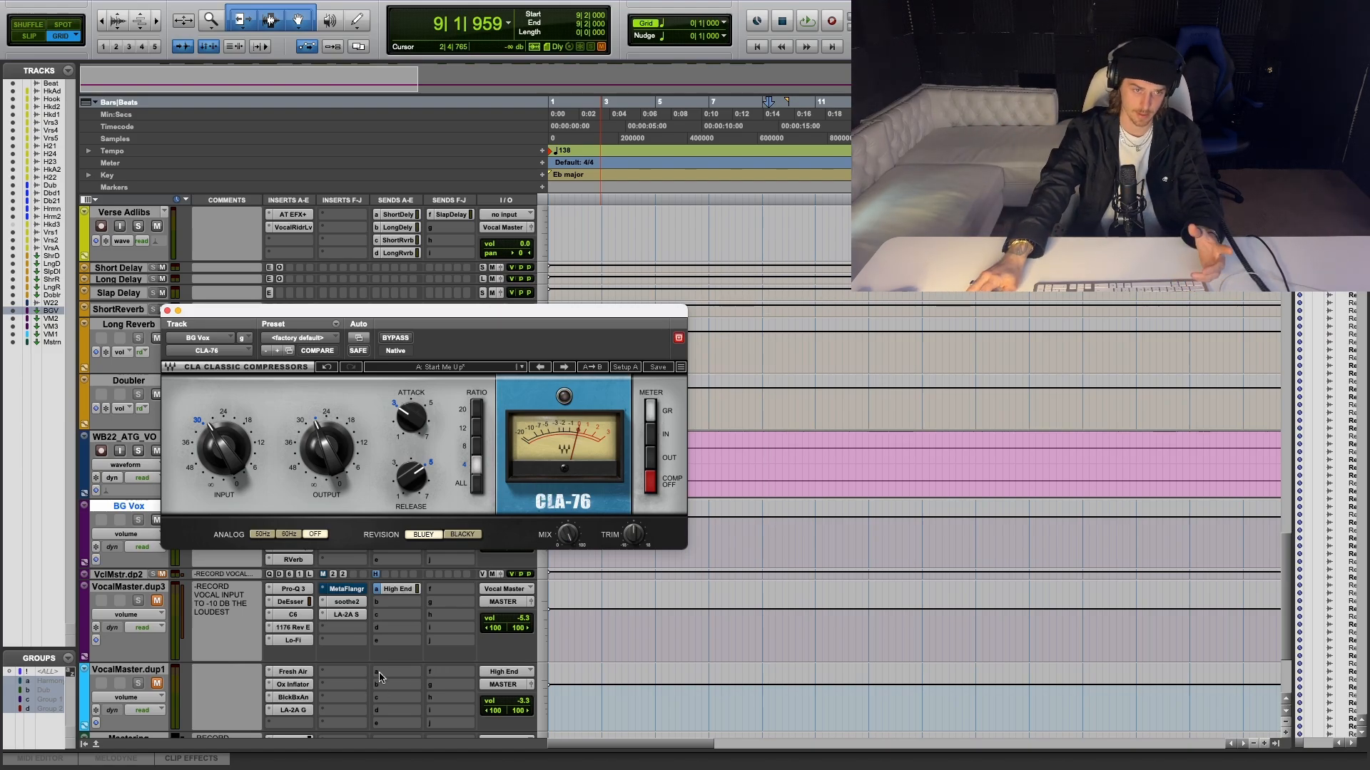
{"action": "scroll", "coordinate": [379, 677], "scroll_direction": "down", "scroll_amount": 2}
{"action": "scroll", "coordinate": [378, 676], "scroll_direction": "up", "scroll_amount": 6}
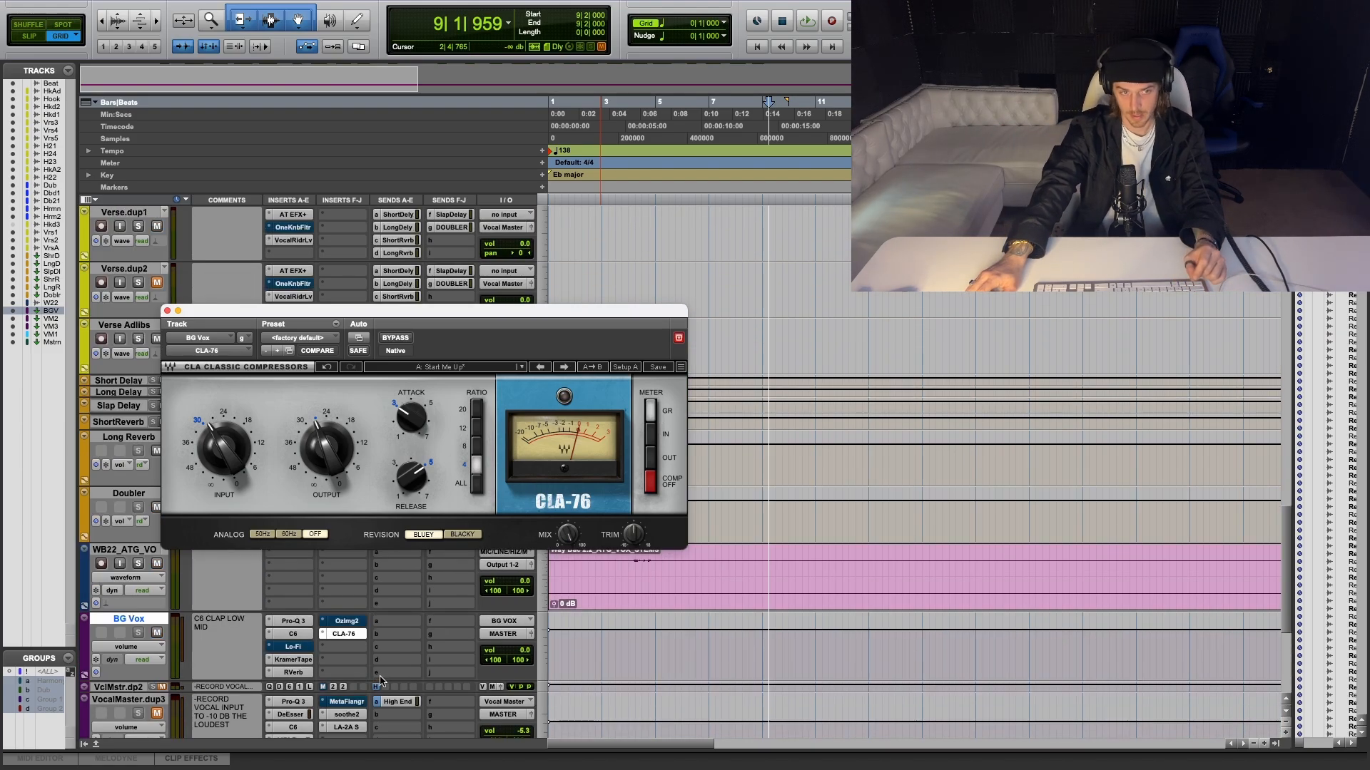
{"action": "scroll", "coordinate": [380, 678], "scroll_direction": "down", "scroll_amount": 6}
{"action": "scroll", "coordinate": [381, 683], "scroll_direction": "down", "scroll_amount": 2}
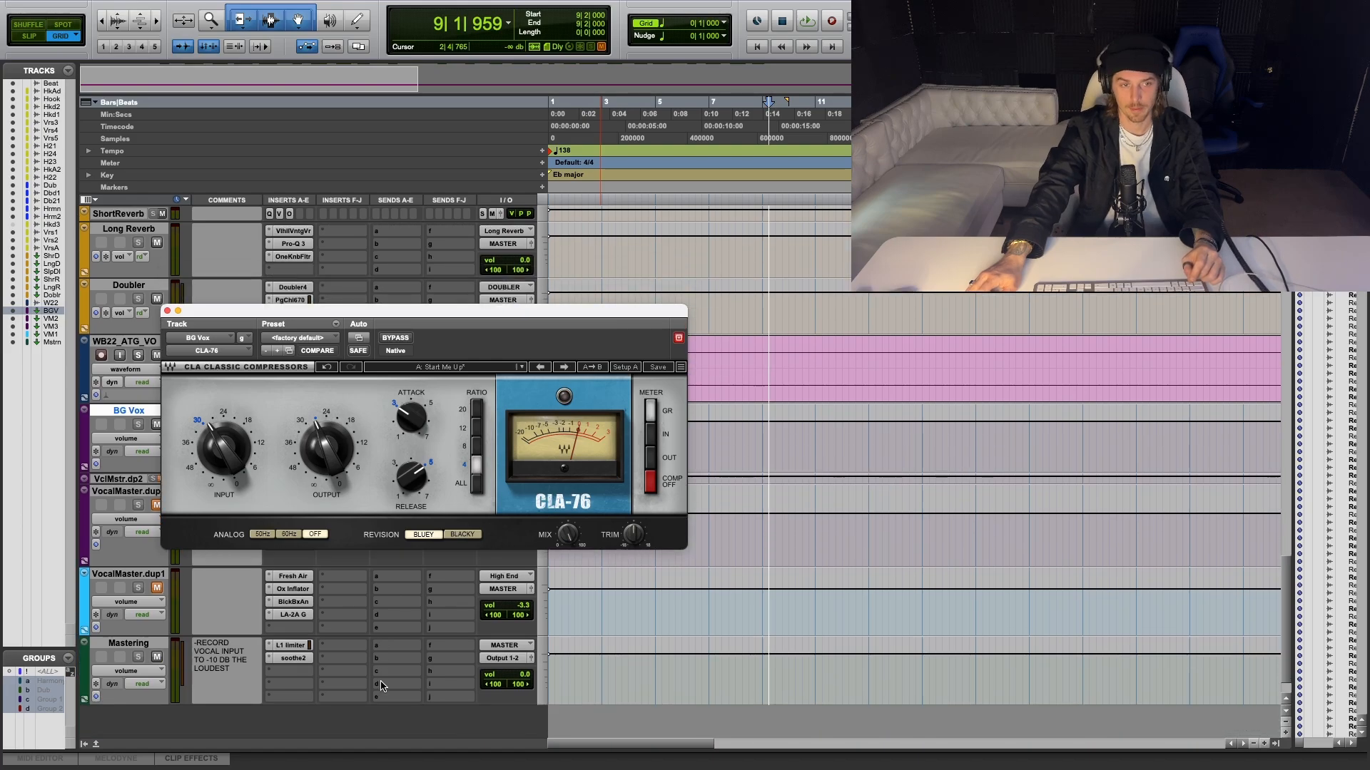
{"action": "scroll", "coordinate": [385, 687], "scroll_direction": "down", "scroll_amount": 2}
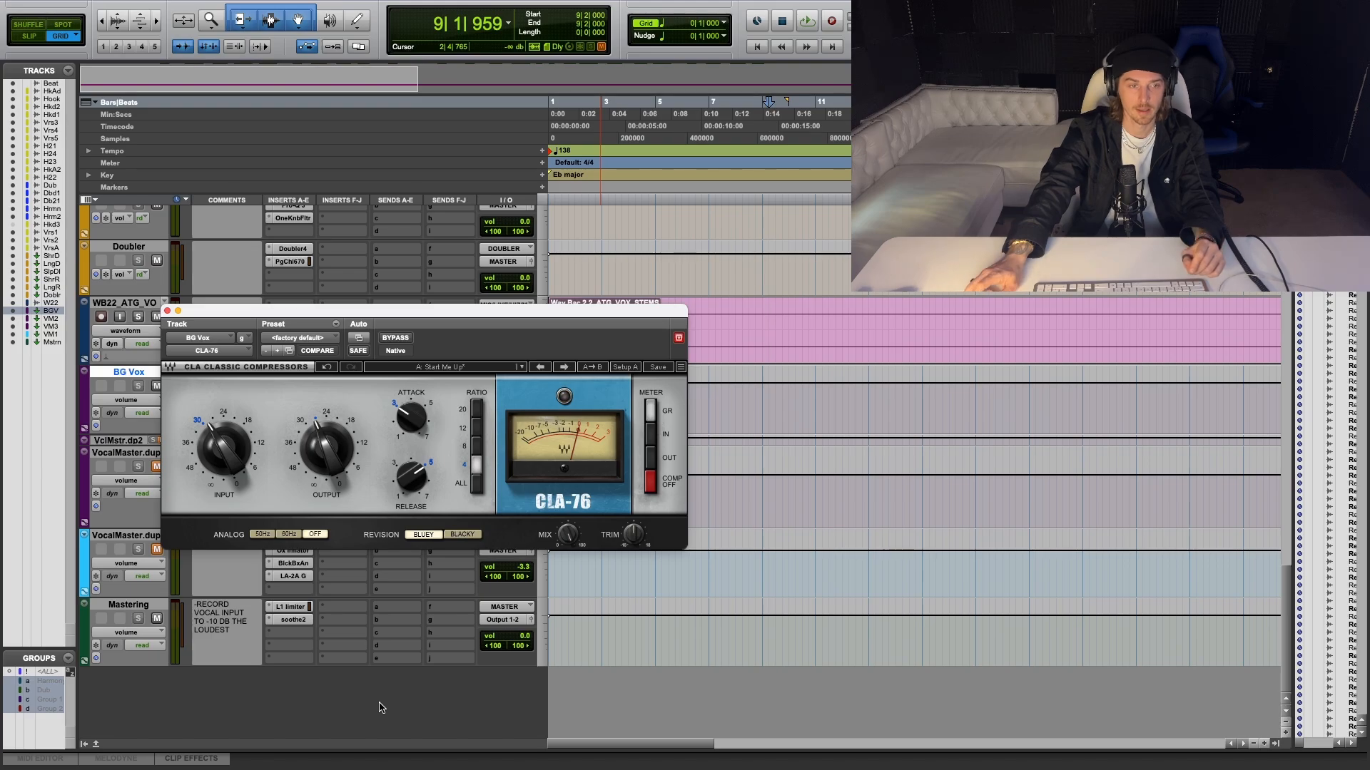
{"action": "scroll", "coordinate": [381, 707], "scroll_direction": "up", "scroll_amount": 3}
{"action": "scroll", "coordinate": [381, 707], "scroll_direction": "up", "scroll_amount": 3}
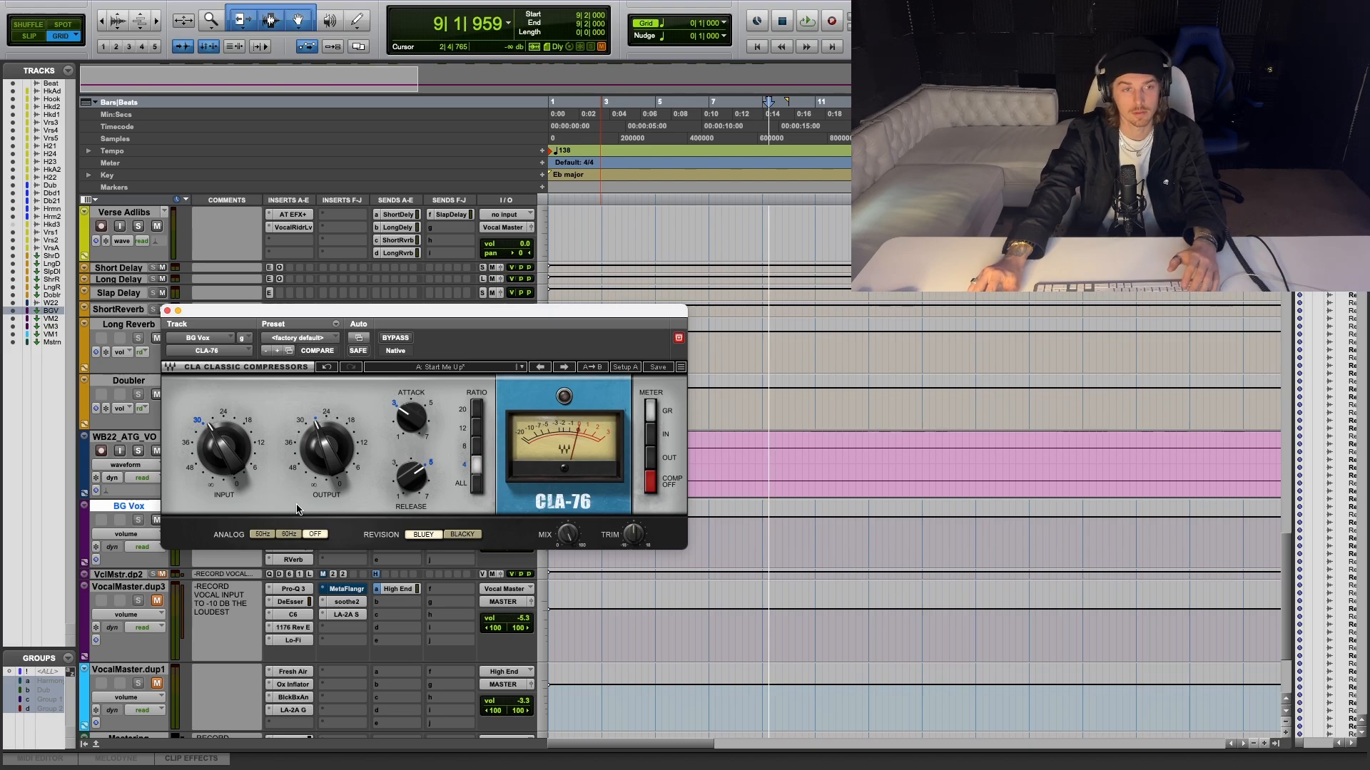
{"action": "left_click_drag", "start_coordinate": [382, 319], "coordinate": [304, 331]}
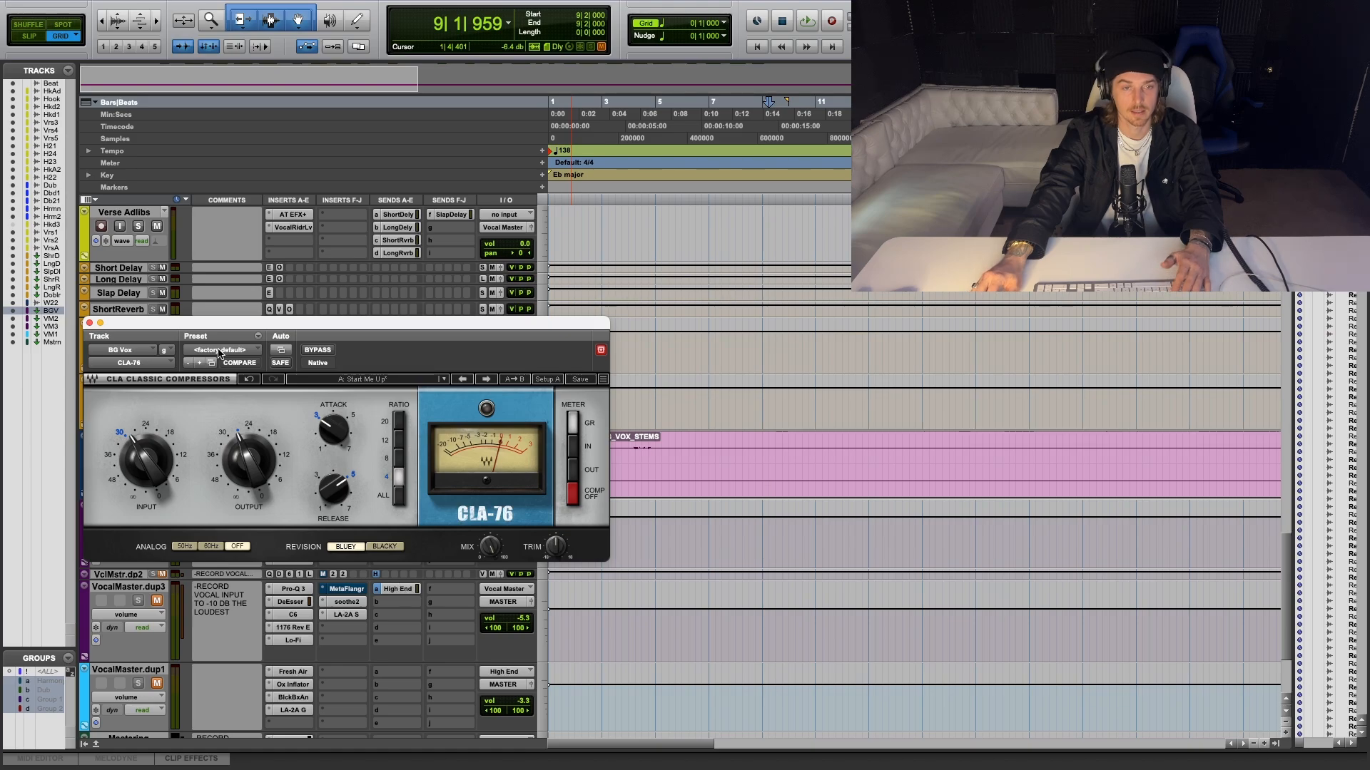
Play from bar 9 to compare CLA-76 bypassed and active on BG Vox, leave it active, close it, and stop playback.
{"action": "key", "text": "space"}
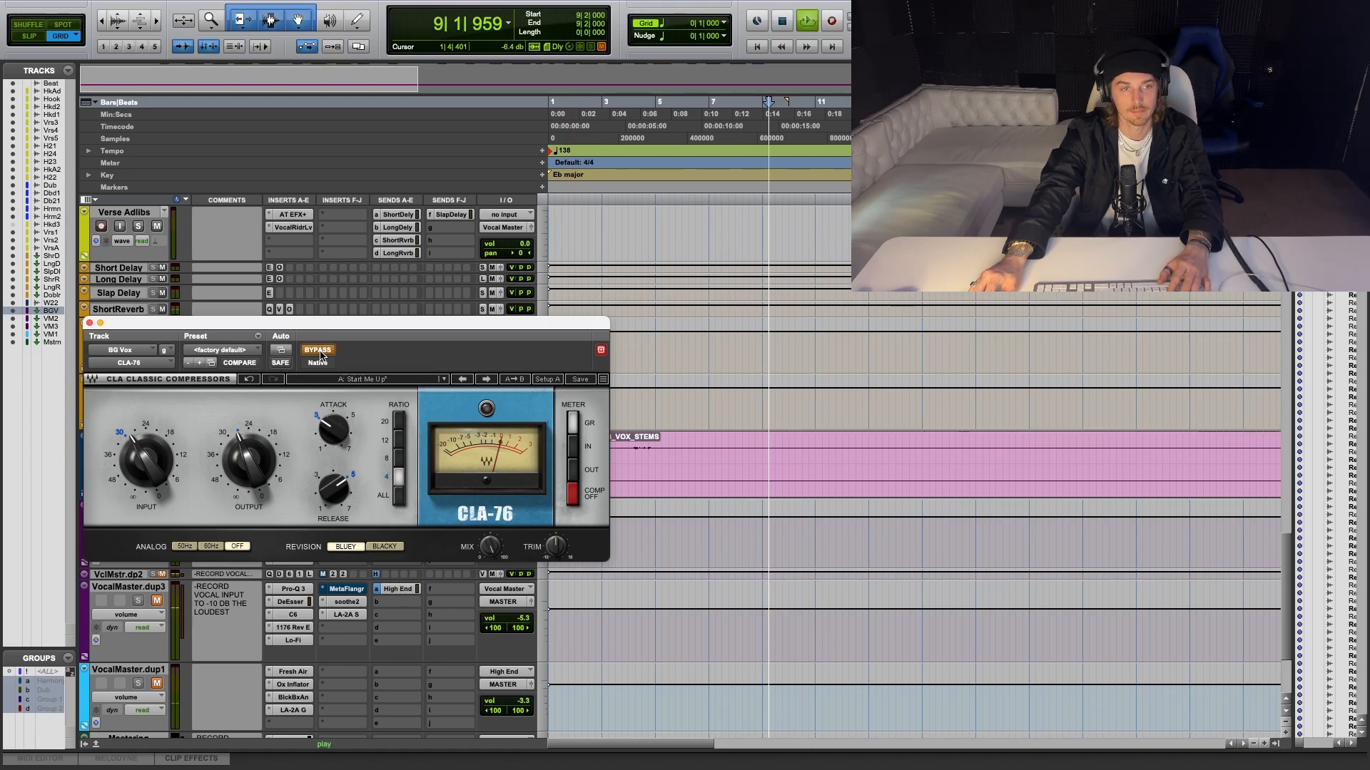
{"action": "left_click", "coordinate": [318, 351]}
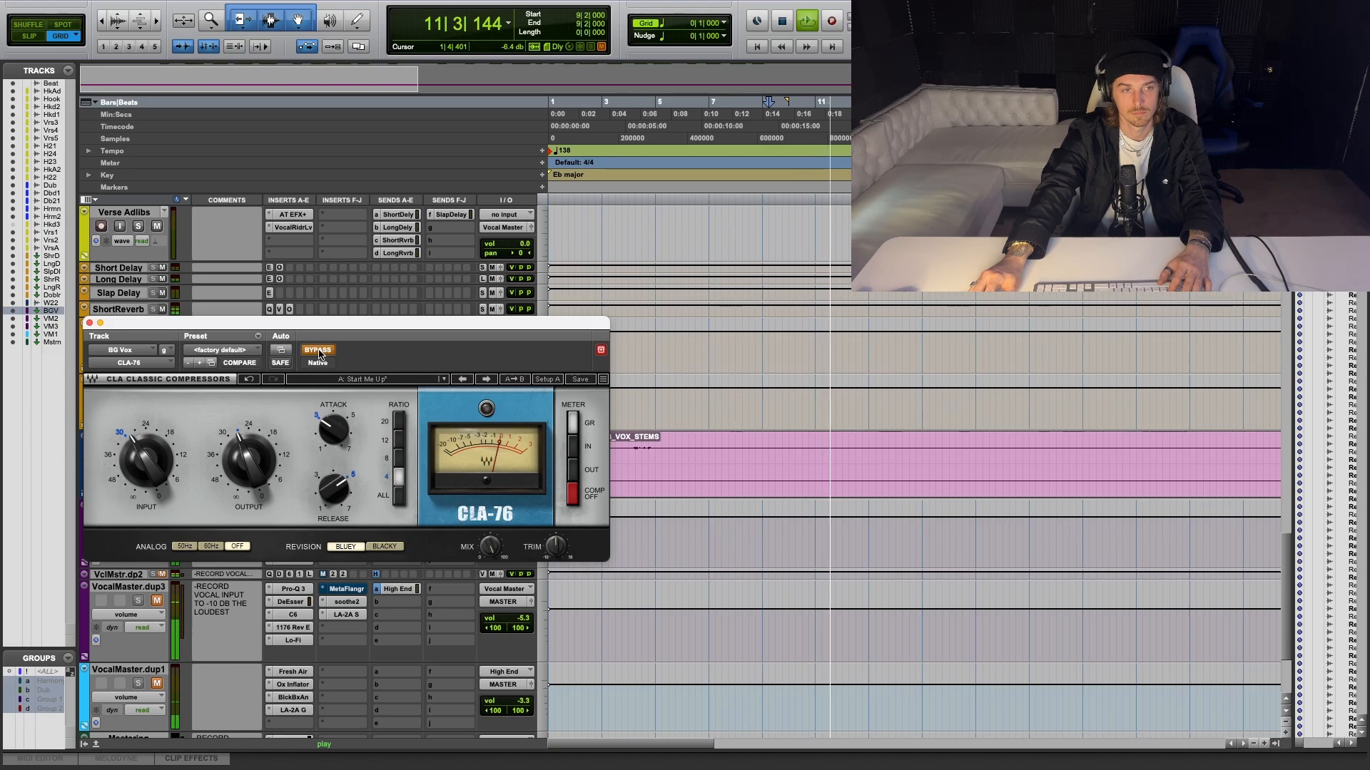
{"action": "left_click", "coordinate": [318, 350]}
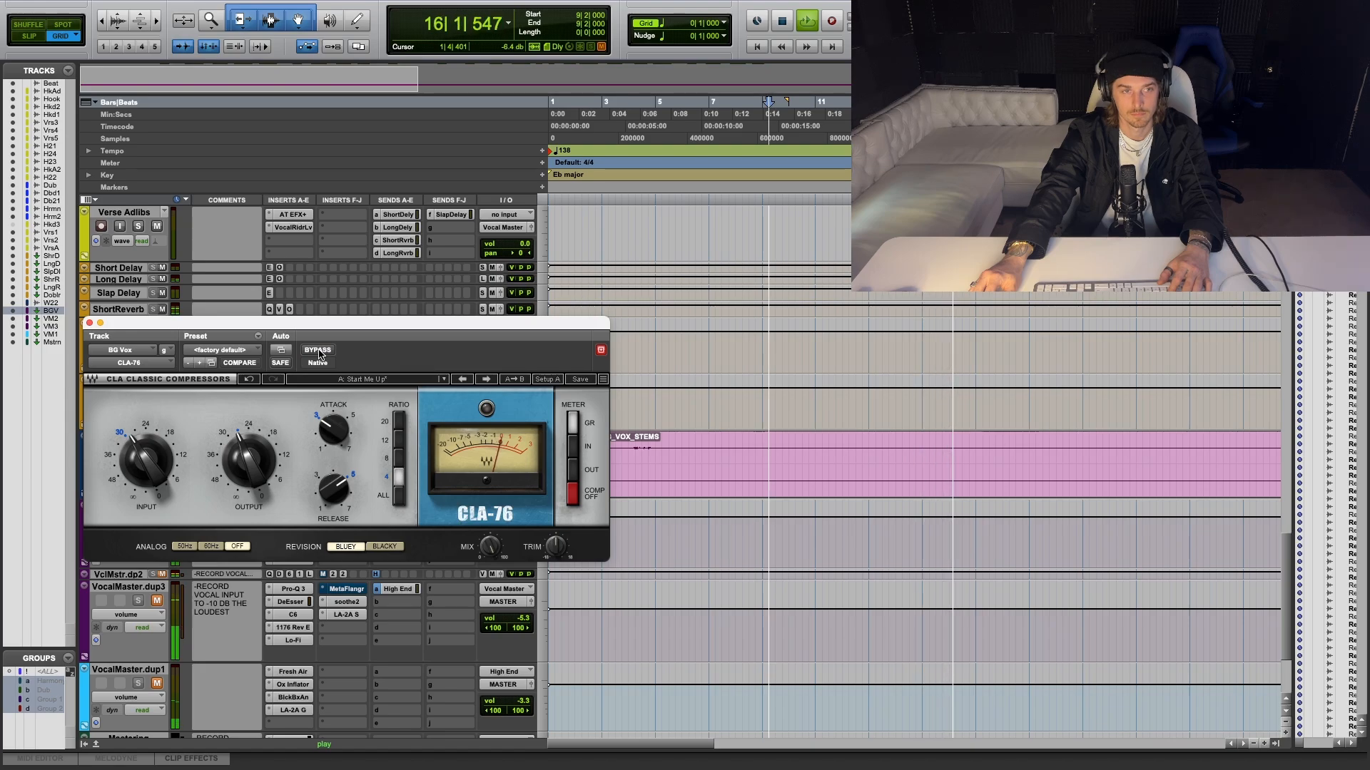
{"action": "left_click", "coordinate": [319, 351]}
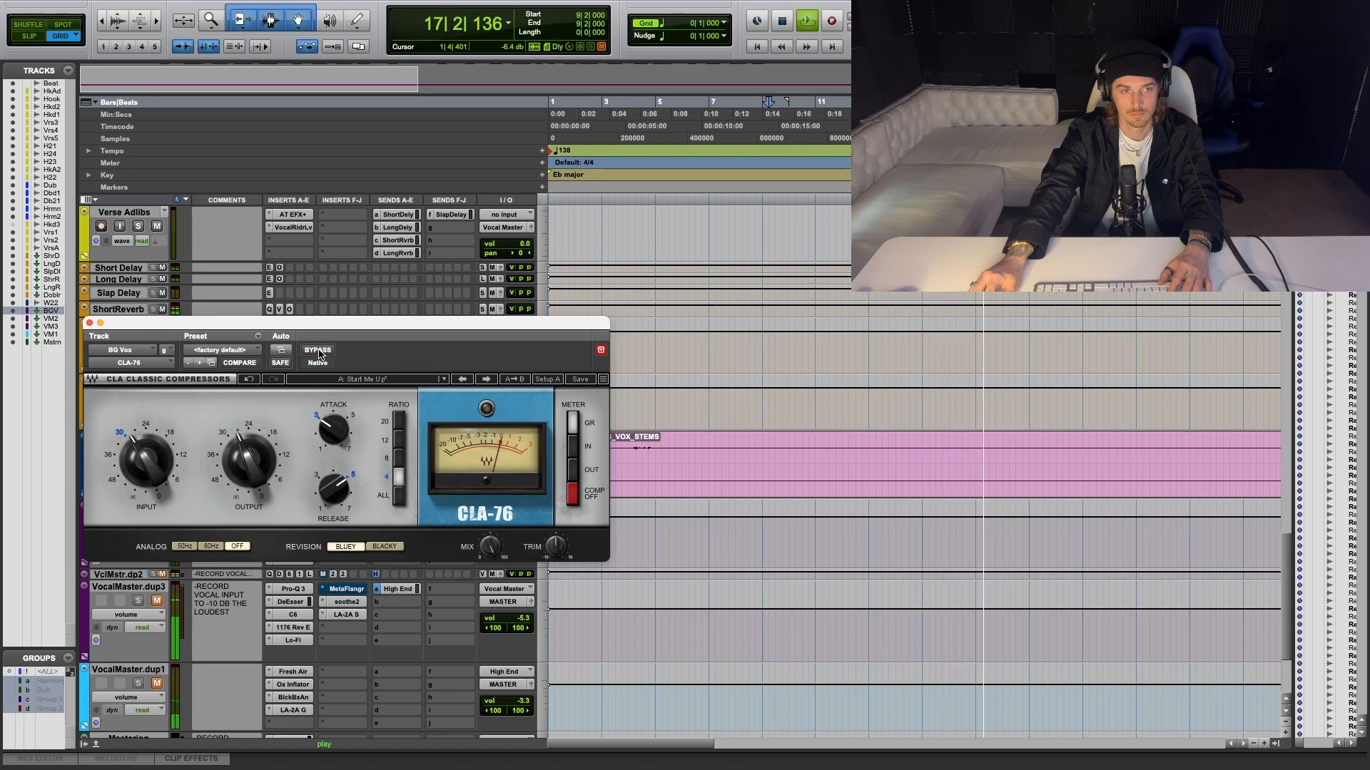
{"action": "left_click", "coordinate": [318, 351]}
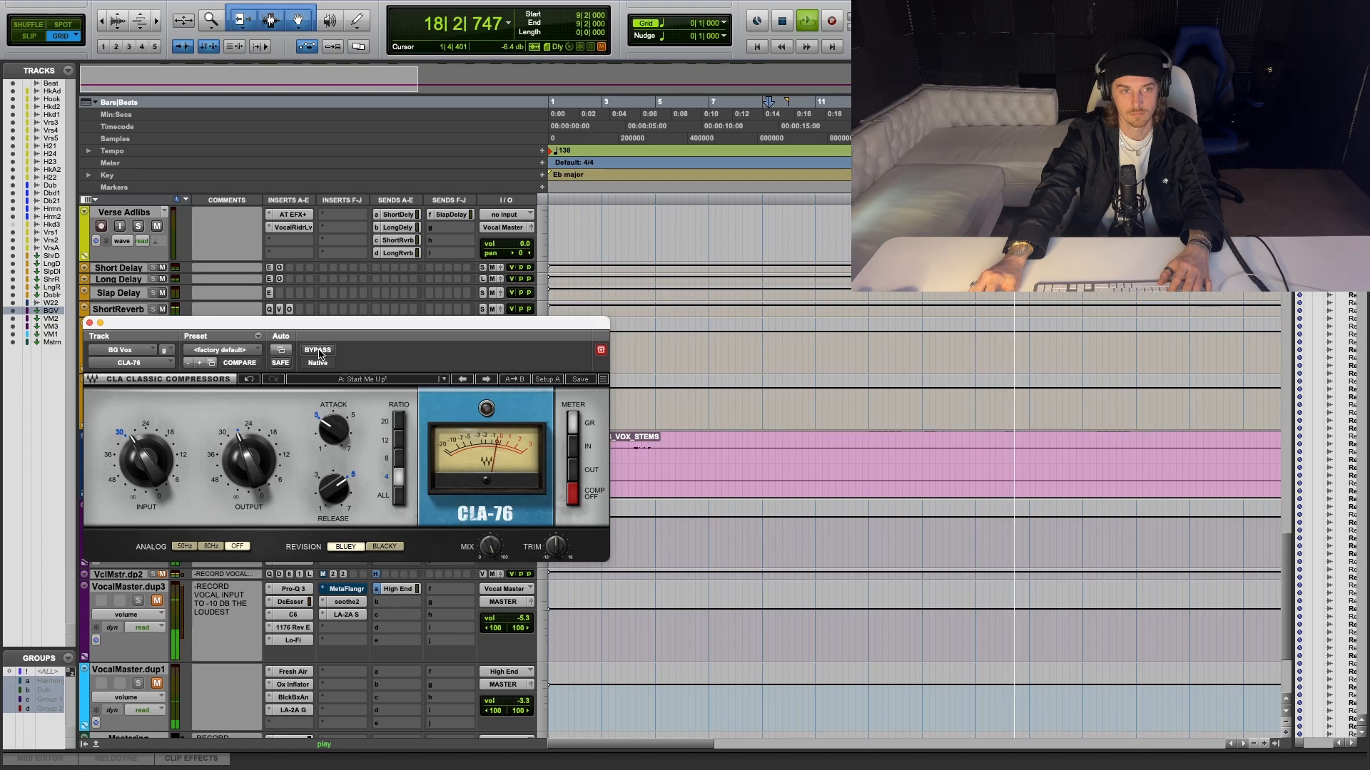
{"action": "left_click", "coordinate": [89, 323]}
{"action": "key", "text": "space"}
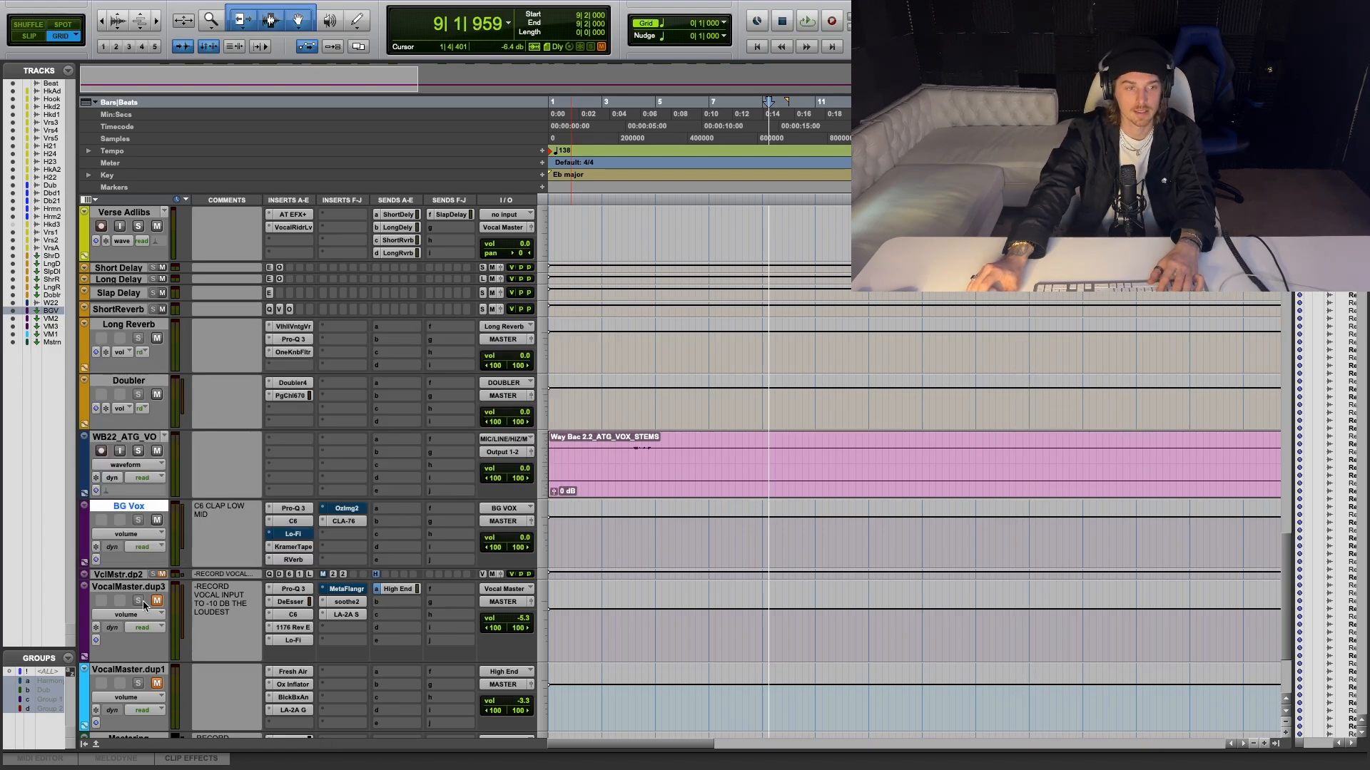
Return to the Beat track at the start of the track list and play the full song mix from bar 9.
{"action": "scroll", "coordinate": [297, 421], "scroll_direction": "up", "scroll_amount": 15}
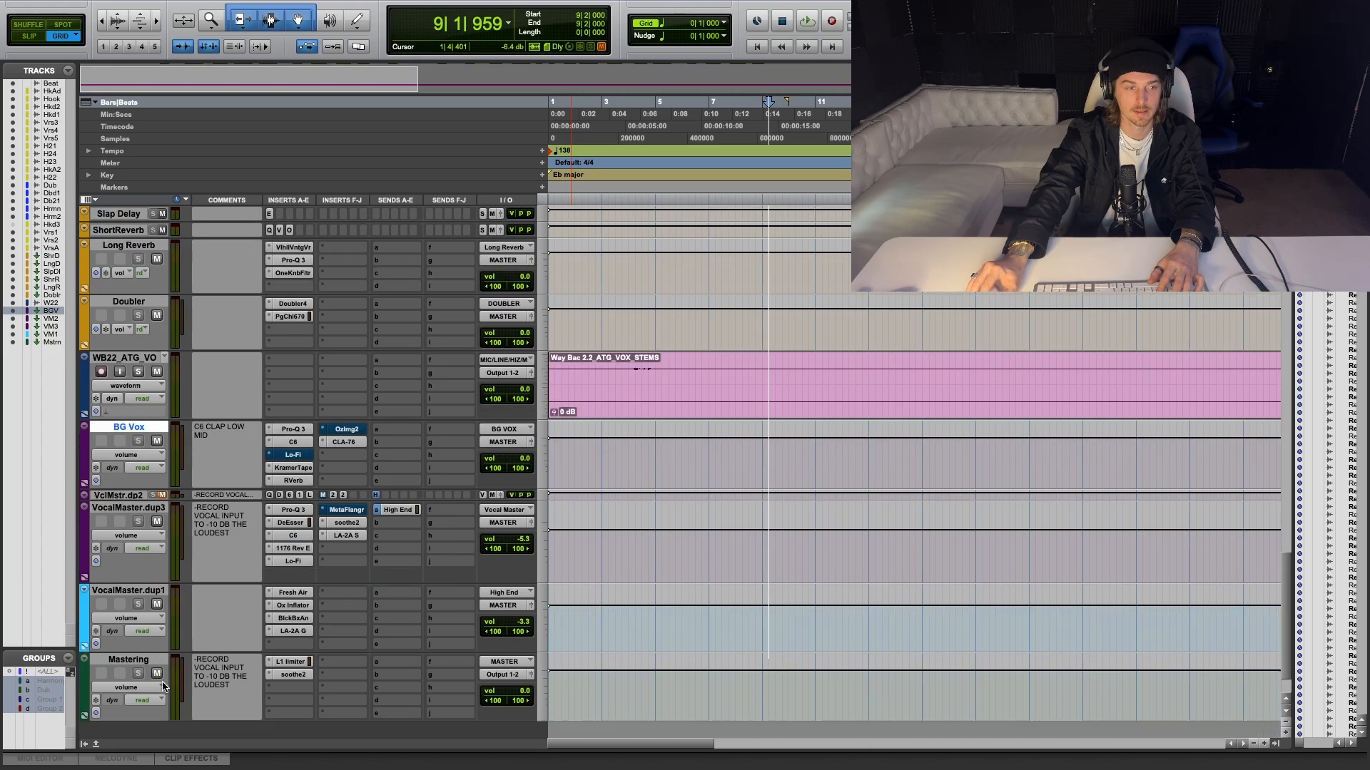
{"action": "key", "text": "space"}
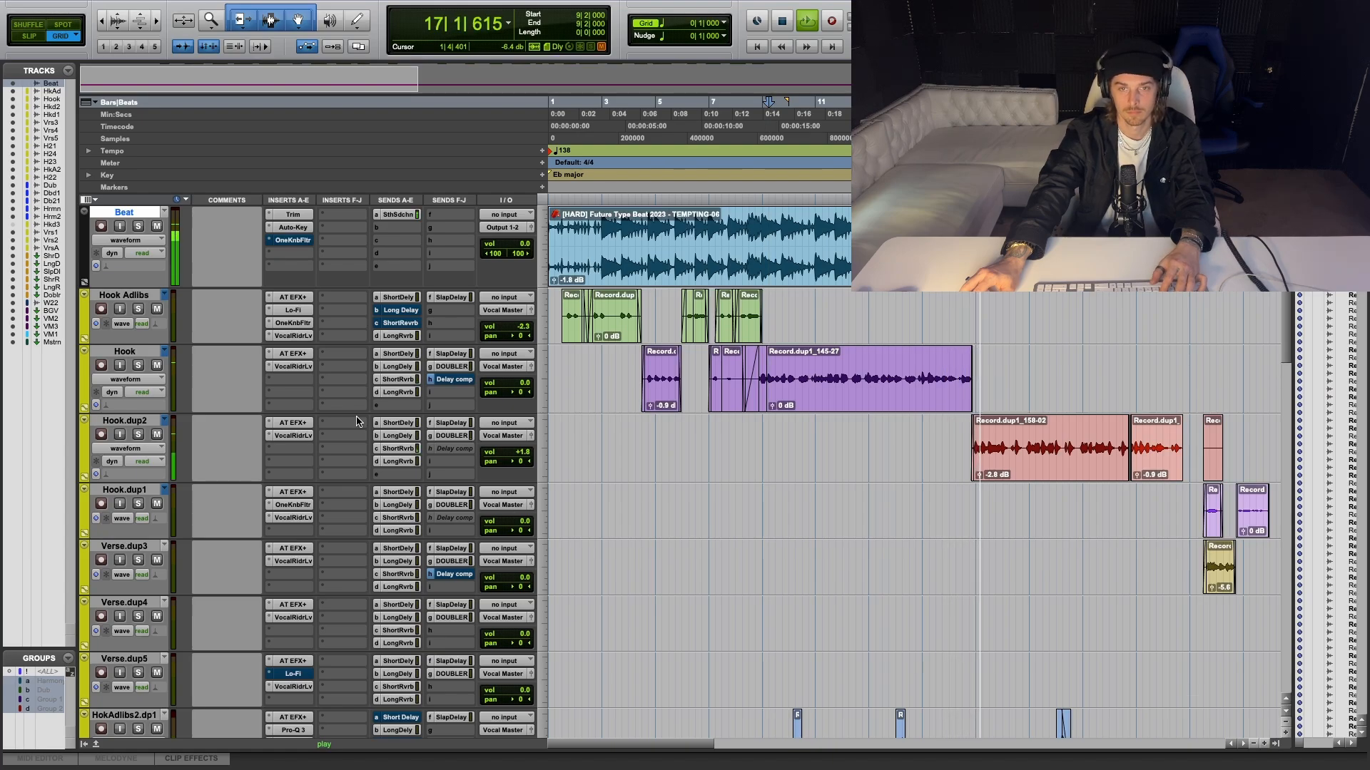
{"action": "left_click", "coordinate": [608, 697]}
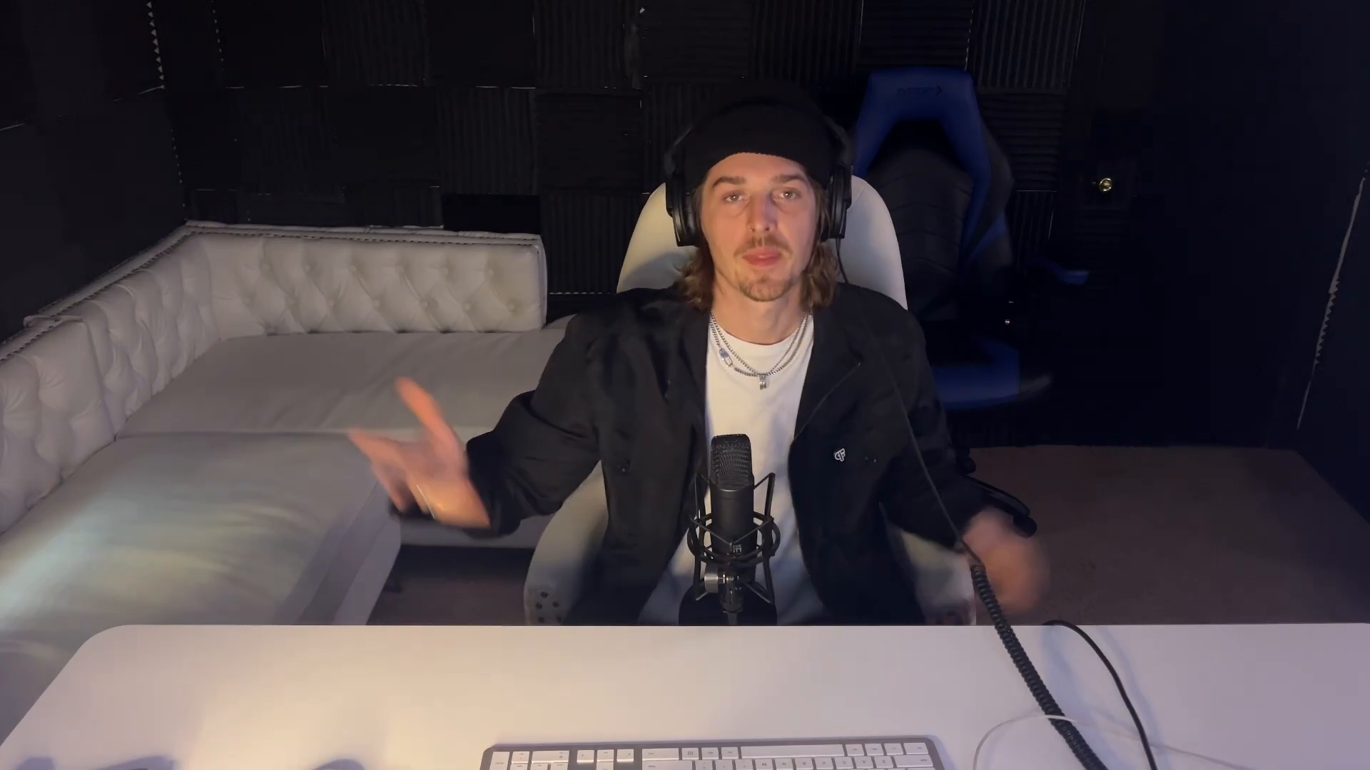